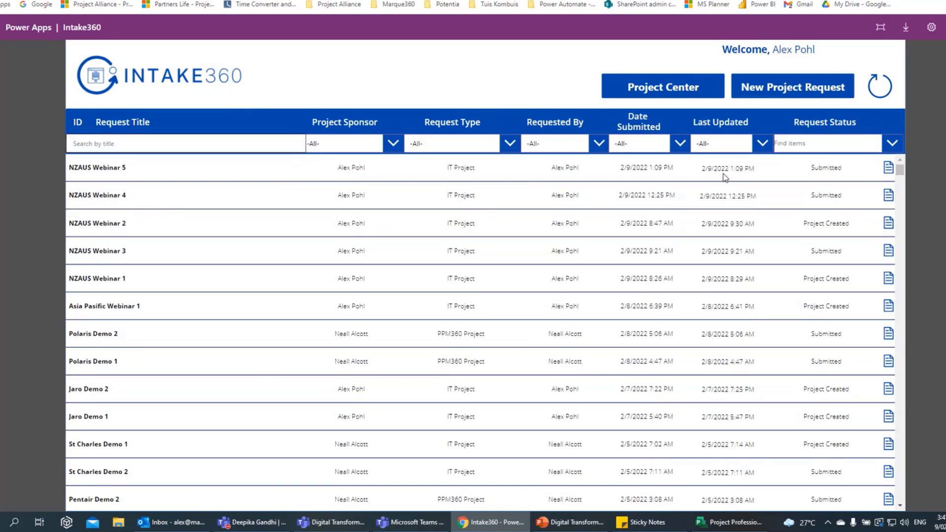
# Start a new project request and name it NZAUS Webinar 6.
pyautogui.click(792, 89)
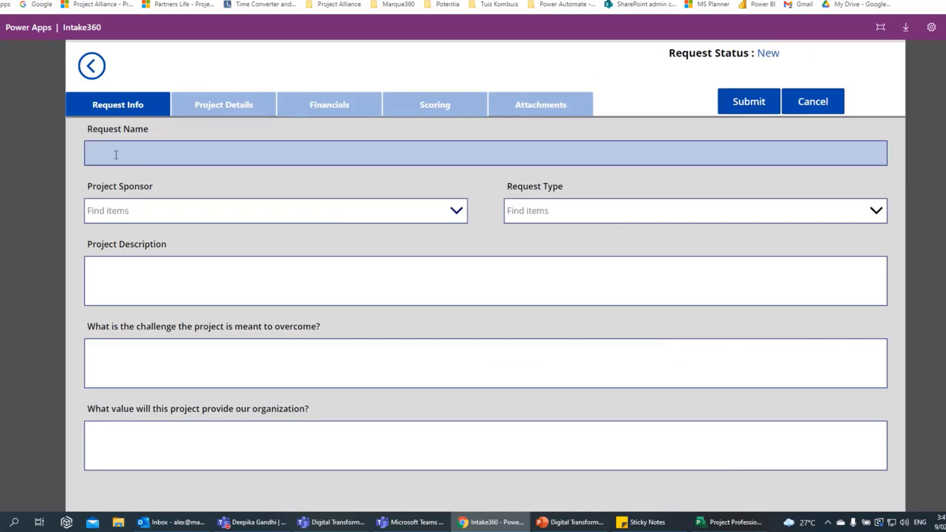
pyautogui.click(140, 154)
pyautogui.write('NZ')
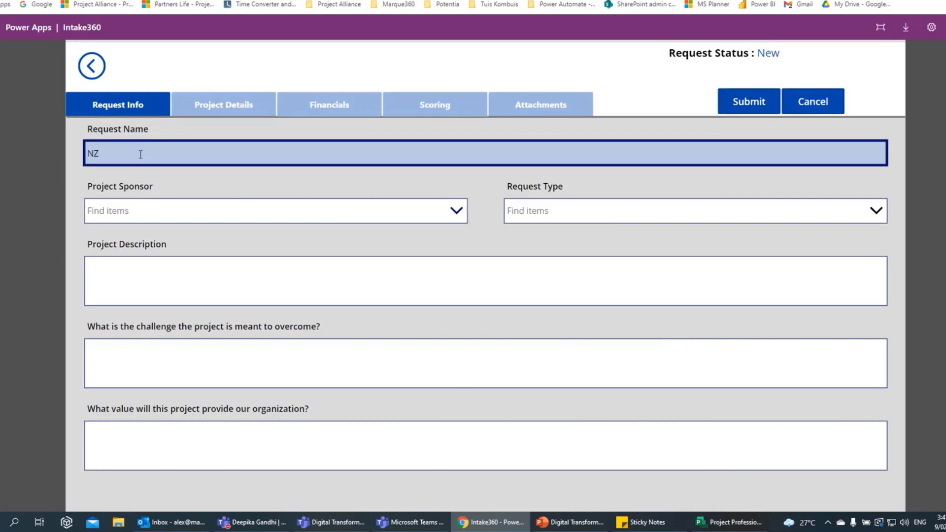
pyautogui.write('AUS Webinar 6')
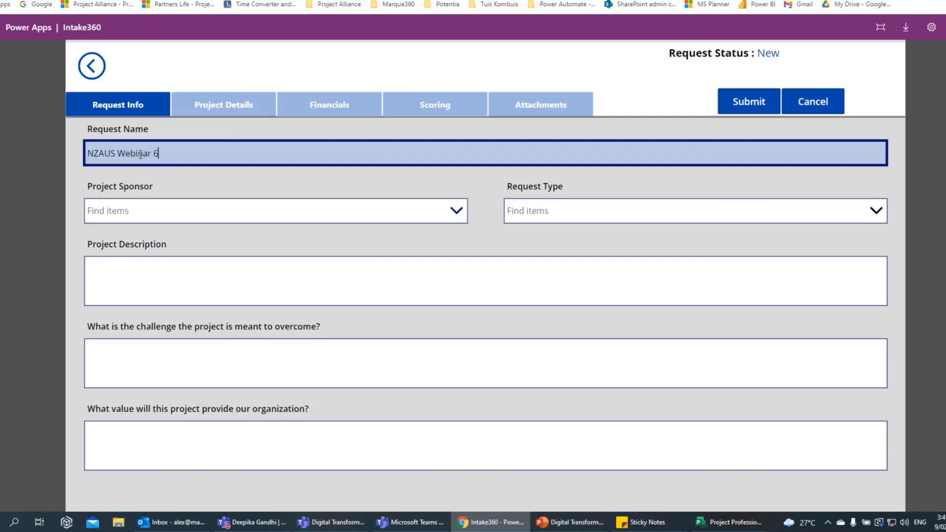
# Assign the matching person as project sponsor and set the request type to IT Project.
pyautogui.click(140, 211)
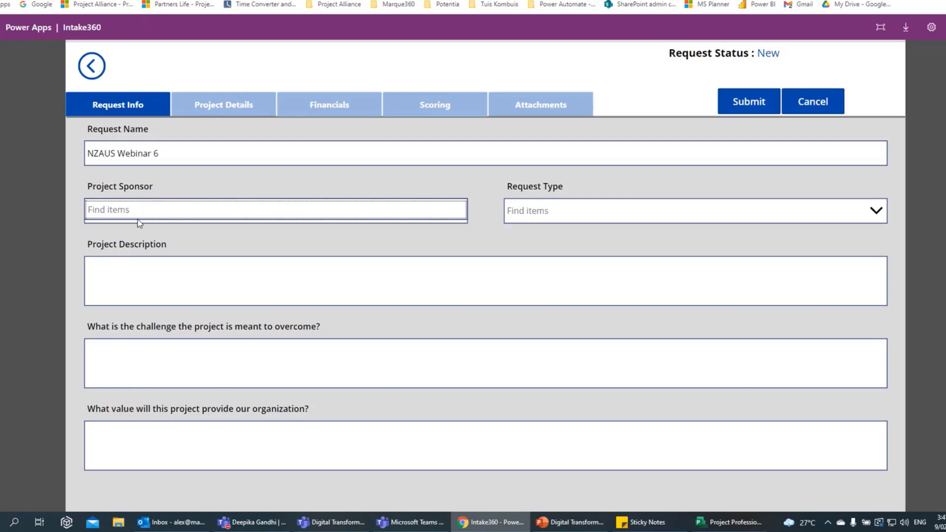
pyautogui.write('alex')
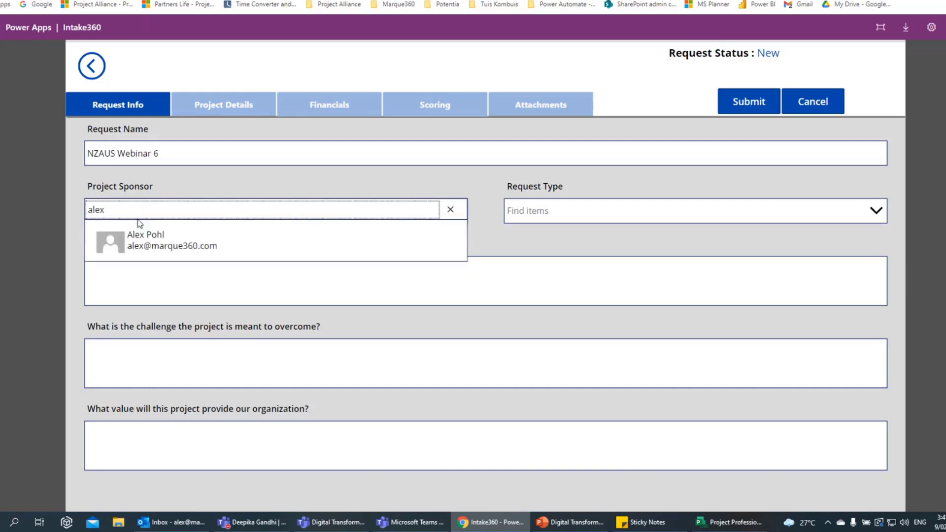
pyautogui.click(164, 237)
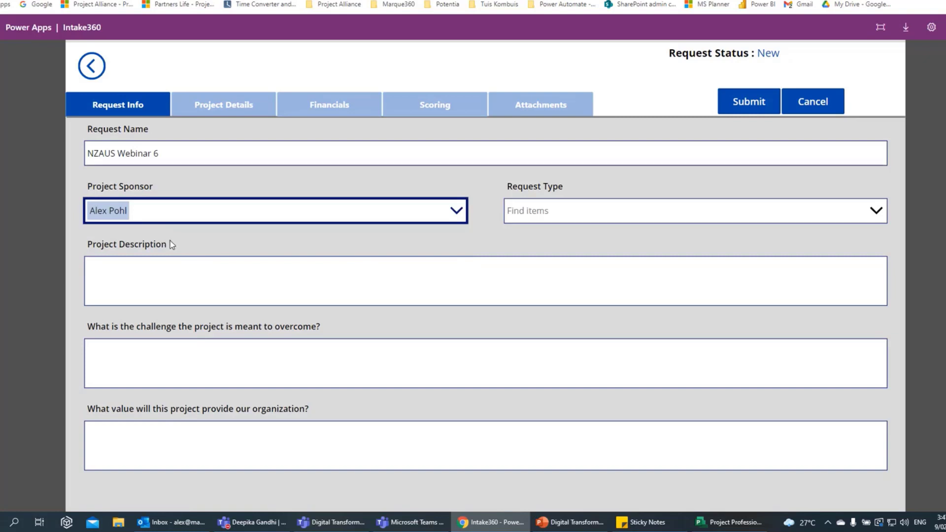
pyautogui.click(543, 209)
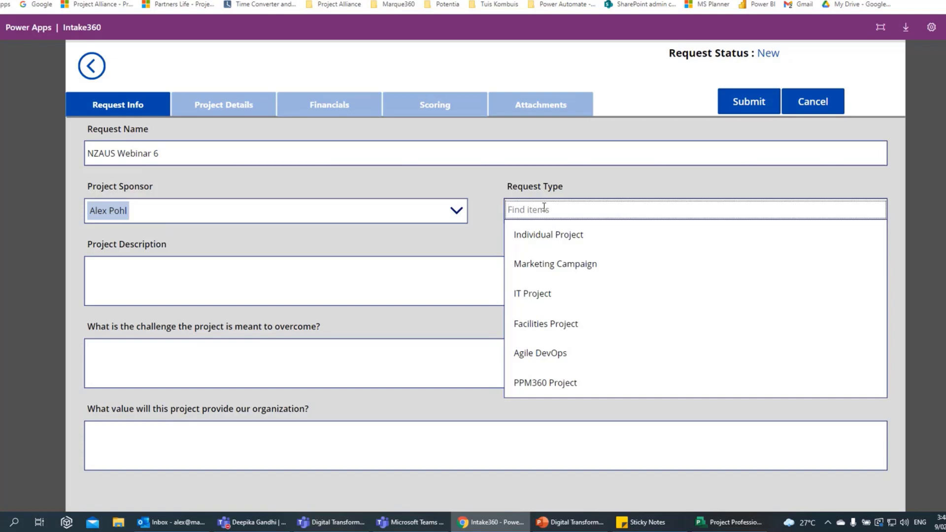
pyautogui.click(548, 296)
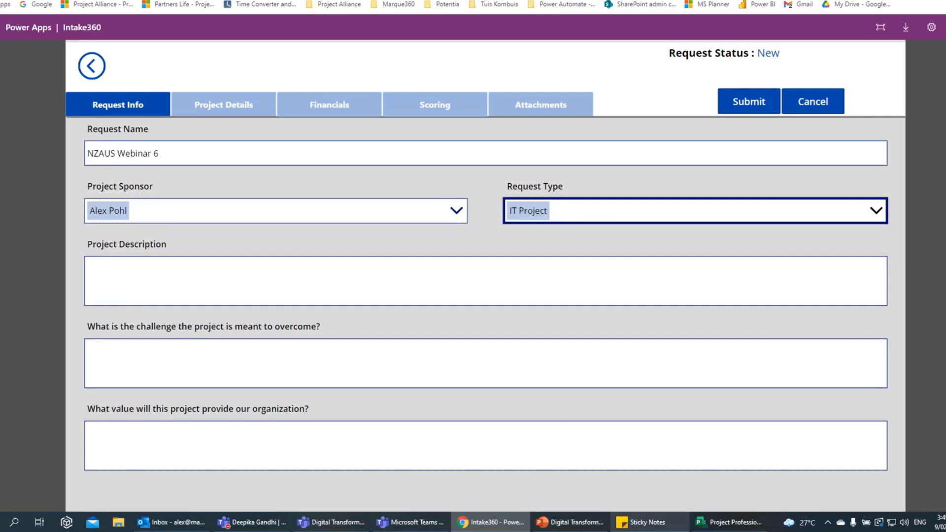
# Fill the project description, challenge and organizational value fields with the Lorem ipsum demo text kept in Sticky Notes.
pyautogui.click(641, 522)
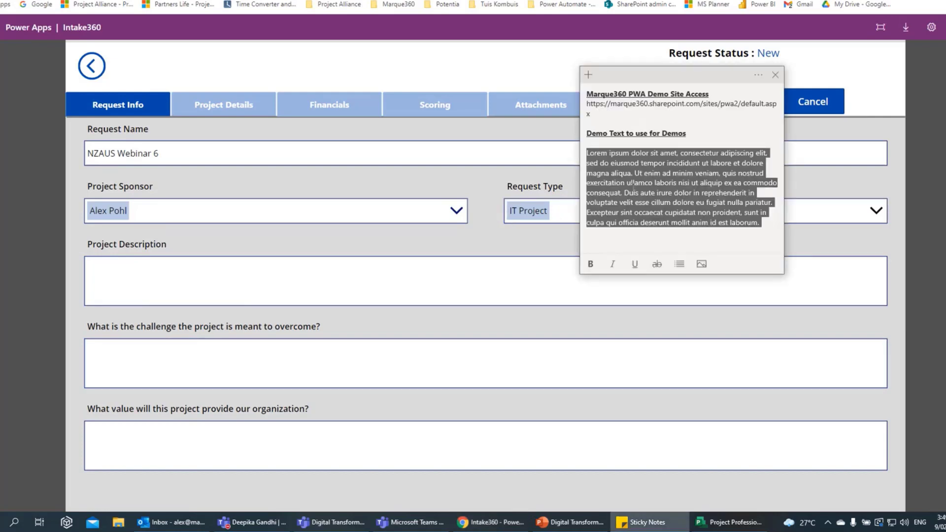
pyautogui.hotkey('alt', 'Tab')
pyautogui.click(224, 271)
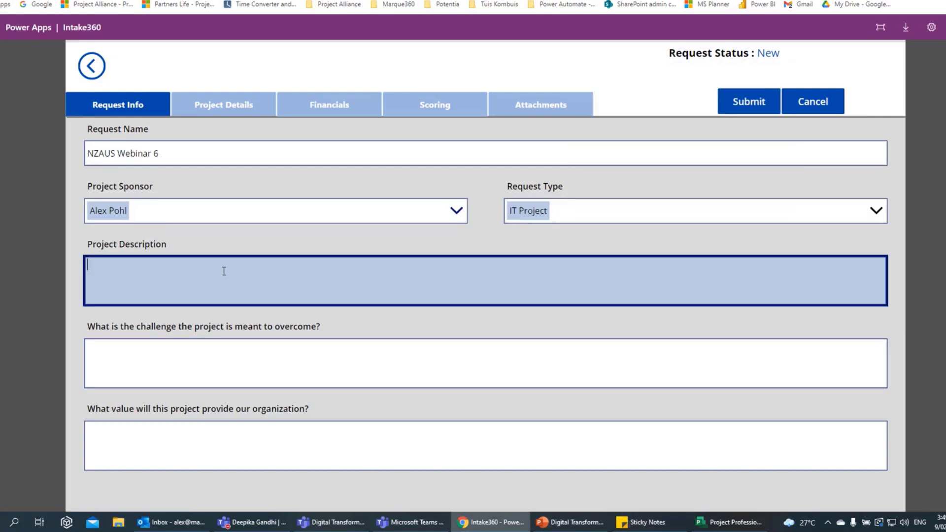
pyautogui.write('Lorem ipsum dolor sit amet, consectetur adipiscing elit, sed do eiusmod tempor incididunt ut labore et dolore magna aliqua. Ut enim ad minim veniam, quis nostrud exercitation ullamco laboris nisi ut aliquip ex ea commodo consequat. Duis aute irure dolor in reprehenderit in voluptate velit esse cillum dolore eu fugiat nulla pariatur. Excepteur sint occaecat cupidatat non proident, sunt in culpa qui officia deserunt mollit anim id est laborum.')
pyautogui.click(187, 363)
pyautogui.write('Lorem ipsum dolor sit amet, consectetur adipiscing elit, sed do eiusmod tempor incididunt ut labore et dolore magna aliqua. Ut enim ad minim veniam, quis nostrud exercitation ullamco laboris nisi ut aliquip ex ea commodo consequat. Duis aute irure dolor in reprehenderit in voluptate velit esse cillum dolore eu fugiat nulla pariatur. Excepteur sint occaecat cupidatat non proident, sunt in culpa qui officia deserunt mollit anim id est laborum.')
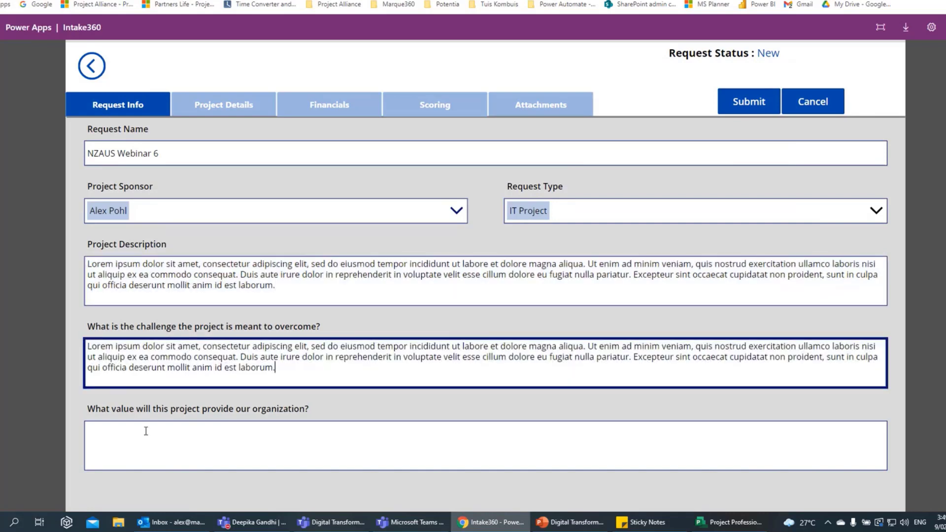
pyautogui.click(144, 446)
pyautogui.write('Lorem ipsum dolor sit amet, consectetur adipiscing elit, sed do eiusmod tempor incididunt ut labore et dolore magna aliqua. Ut enim ad minim veniam, quis nostrud exercitation ullamco laboris nisi ut aliquip ex ea commodo consequat. Duis aute irure dolor in reprehenderit in voluptate velit esse cillum dolore eu fugiat nulla pariatur. Excepteur sint occaecat cupidatat non proident, sunt in culpa qui officia deserunt mollit anim id est laborum.')
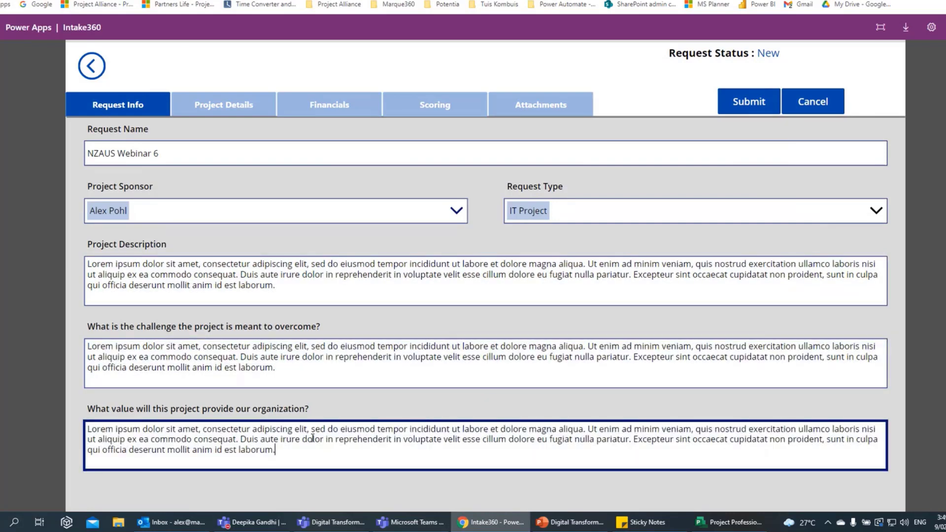
# In the project details, fill Proposed Timeline, Known Risks and Constraints, and Metrics and KPIs with the Lorem ipsum demo text.
pyautogui.click(231, 111)
pyautogui.click(158, 163)
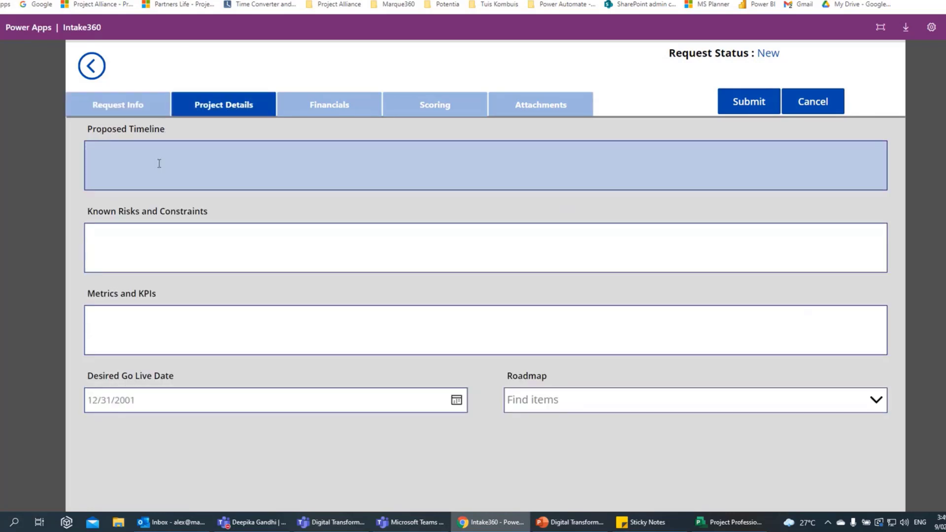
pyautogui.write('Lorem ipsum dolor sit amet, consectetur adipiscing elit, sed do eiusmod tempor incididunt ut labore et dolore magna aliqua. Ut enim ad minim veniam, quis nostrud exercitation ullamco laboris nisi ut aliquip ex ea commodo consequat. Duis aute irure dolor in reprehenderit in voluptate velit esse cillum dolore eu fugiat nulla pariatur. Excepteur sint occaecat cupidatat non proident, sunt in culpa qui officia deserunt mollit anim id est laborum.')
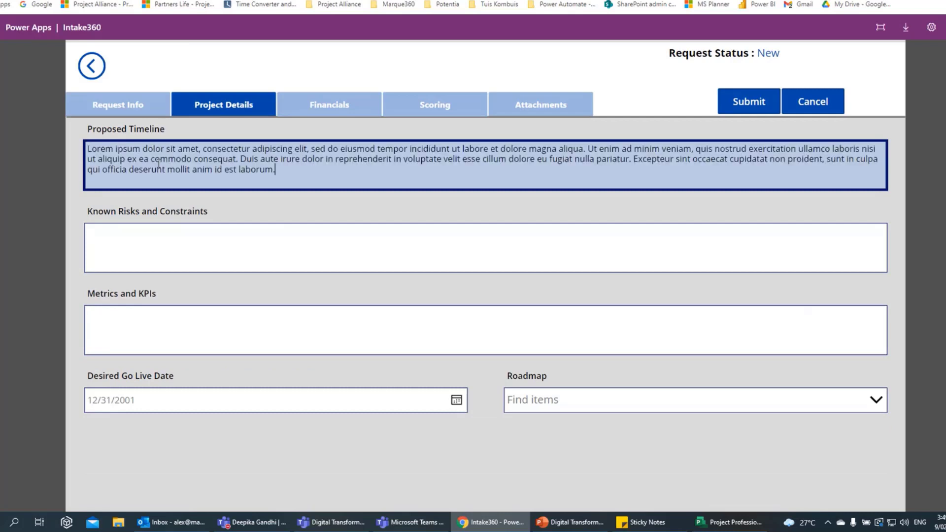
pyautogui.click(141, 248)
pyautogui.write('Lorem ipsum dolor sit amet, consectetur adipiscing elit, sed do eiusmod tempor incididunt ut labore et dolore magna aliqua. Ut enim ad minim veniam, quis nostrud exercitation ullamco laboris nisi ut aliquip ex ea commodo consequat. Duis aute irure dolor in reprehenderit in voluptate velit esse cillum dolore eu fugiat nulla pariatur. Excepteur sint occaecat cupidatat non proident, sunt in culpa qui officia deserunt mollit anim id est laborum.')
pyautogui.click(135, 321)
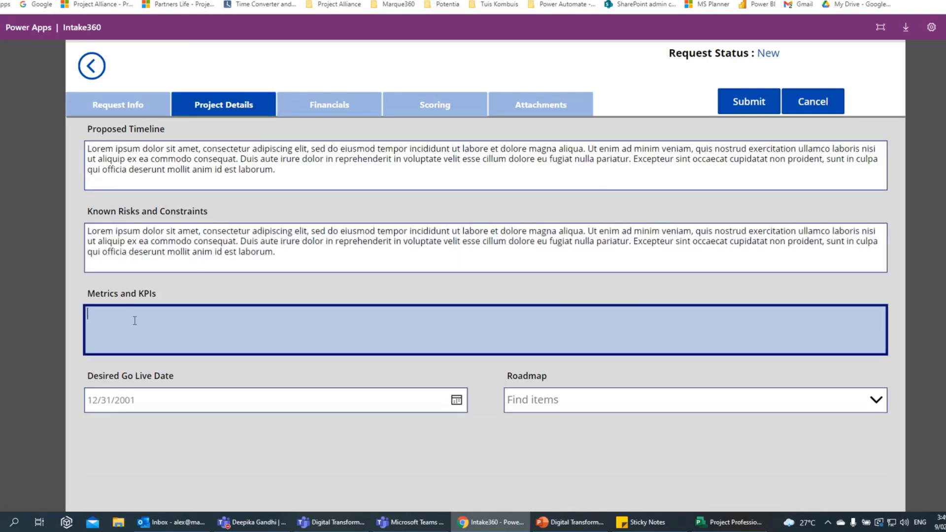
pyautogui.write('Lorem ipsum dolor sit amet, consectetur adipiscing elit, sed do eiusmod tempor incididunt ut labore et dolore magna aliqua. Ut enim ad minim veniam, quis nostrud exercitation ullamco laboris nisi ut aliquip ex ea commodo consequat. Duis aute irure dolor in reprehenderit in voluptate velit esse cillum dolore eu fugiat nulla pariatur. Excepteur sint occaecat cupidatat non proident, sunt in culpa qui officia deserunt mollit anim id est laborum.')
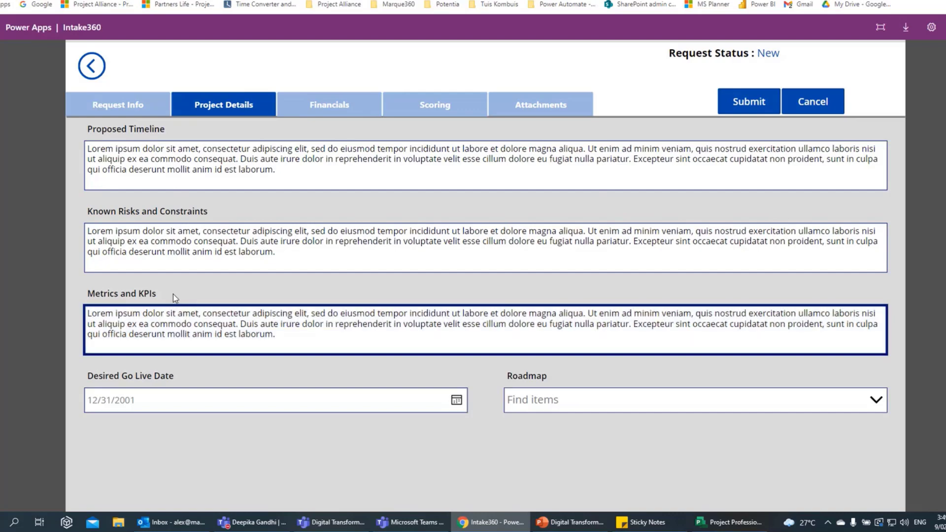
# Score the request 3 for expanding into new markets and segments, 4 for reducing the expense base and 4 for improving product quality.
pyautogui.click(324, 103)
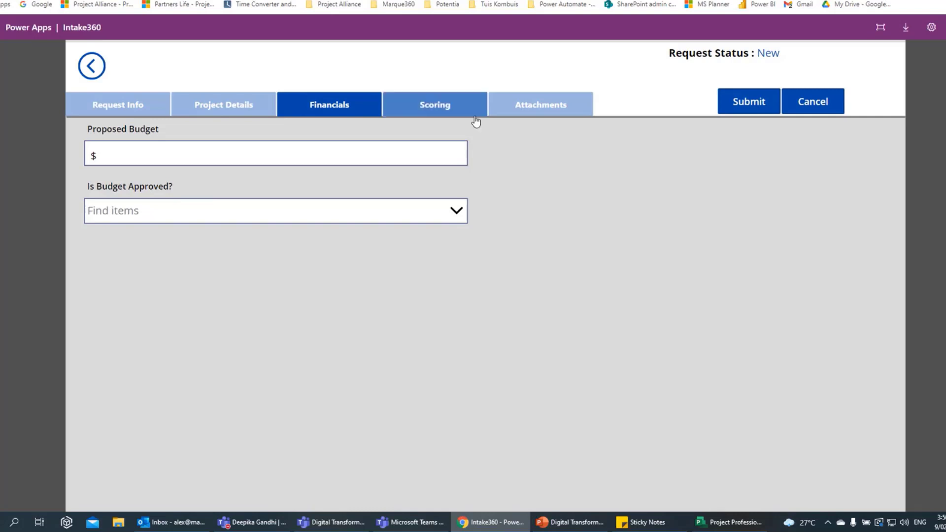
pyautogui.click(435, 114)
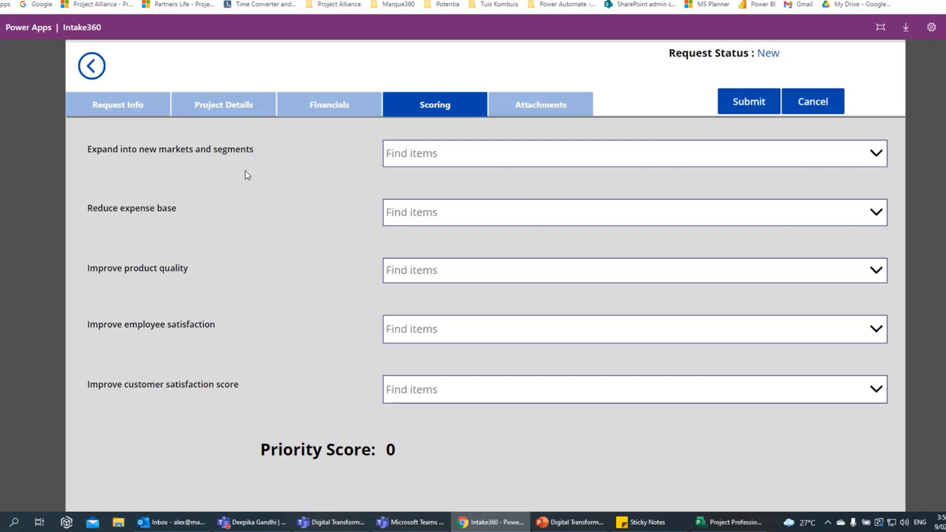
pyautogui.click(408, 156)
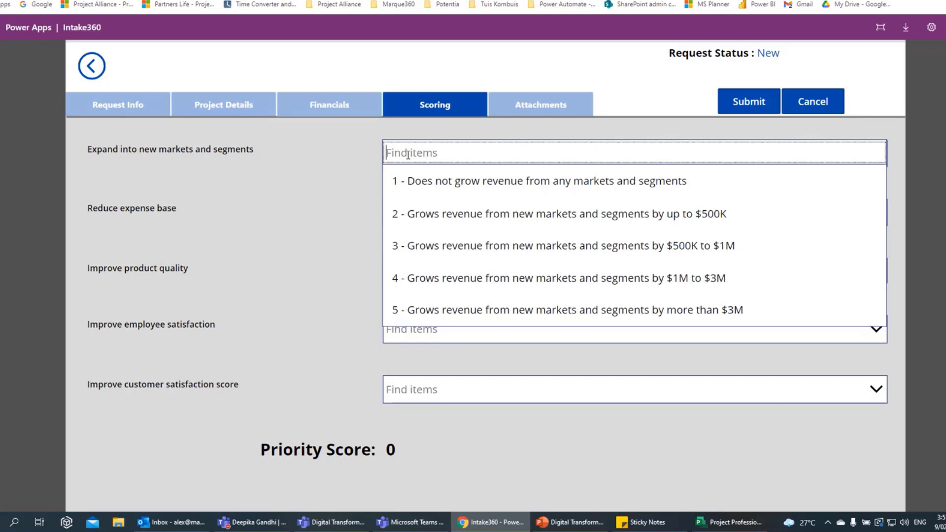
pyautogui.click(430, 242)
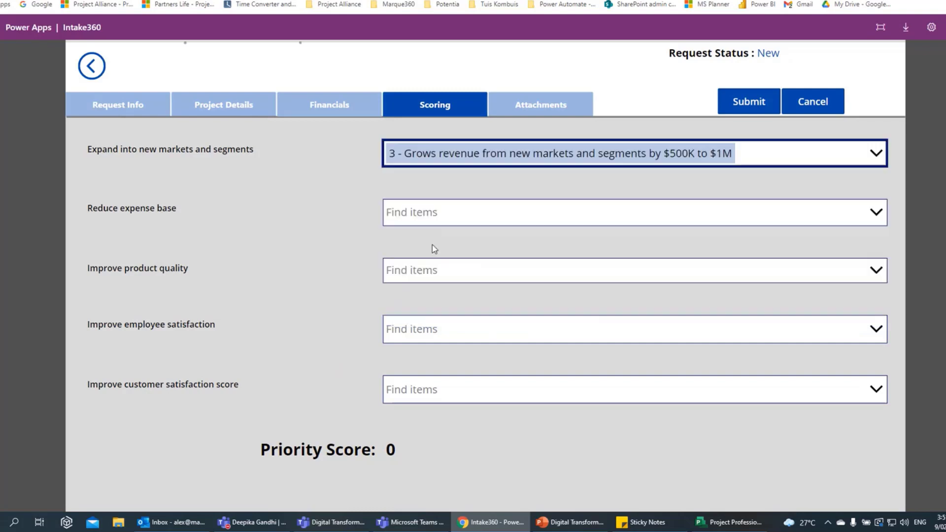
pyautogui.click(445, 219)
pyautogui.click(436, 342)
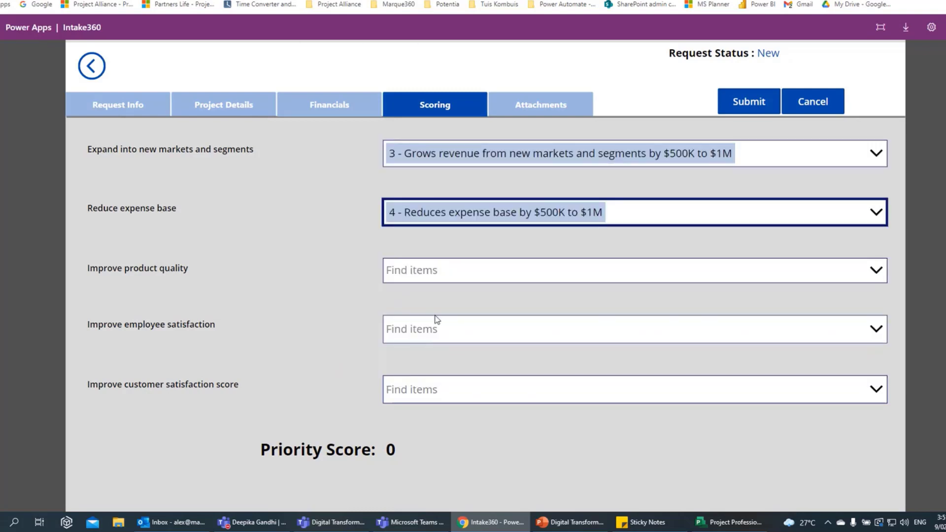
pyautogui.click(430, 275)
pyautogui.click(445, 397)
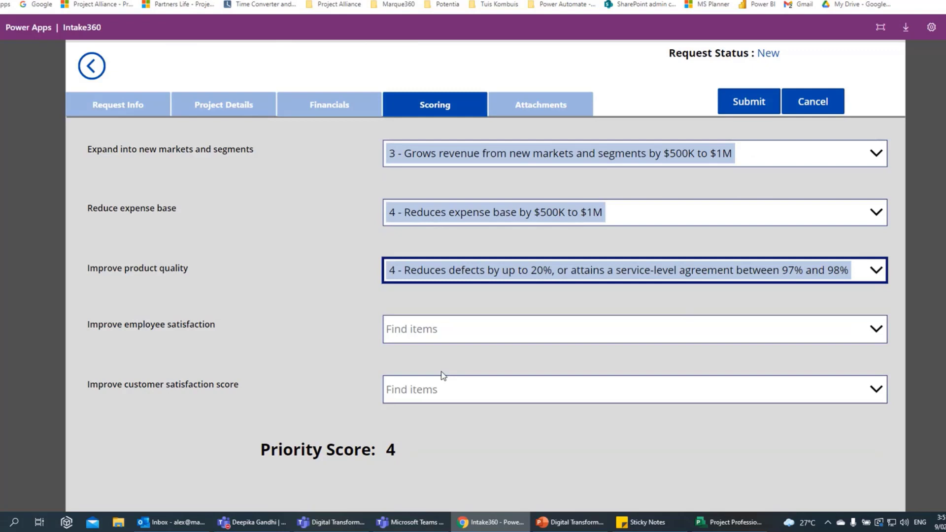
# Score the request 5 for improving employee satisfaction and 4 for improving the customer satisfaction score.
pyautogui.click(439, 340)
pyautogui.click(413, 490)
pyautogui.click(418, 389)
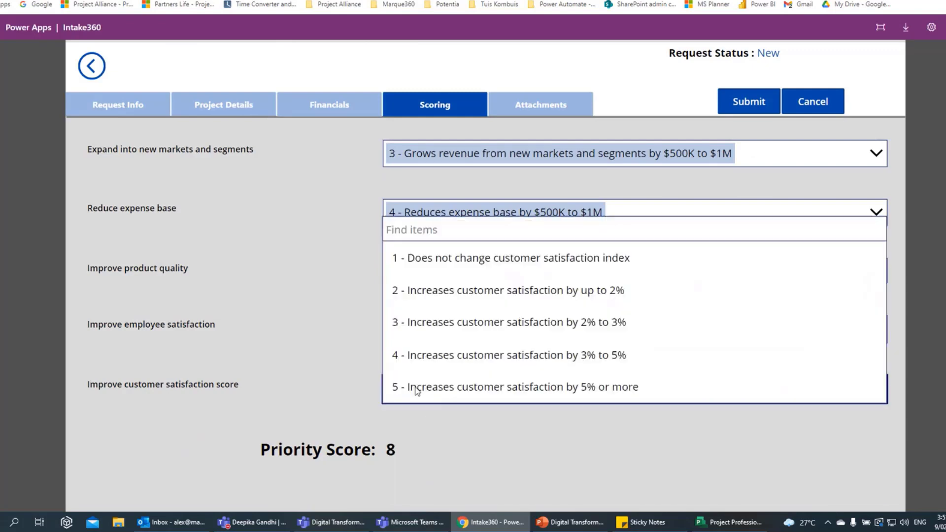
pyautogui.click(415, 387)
pyautogui.click(425, 356)
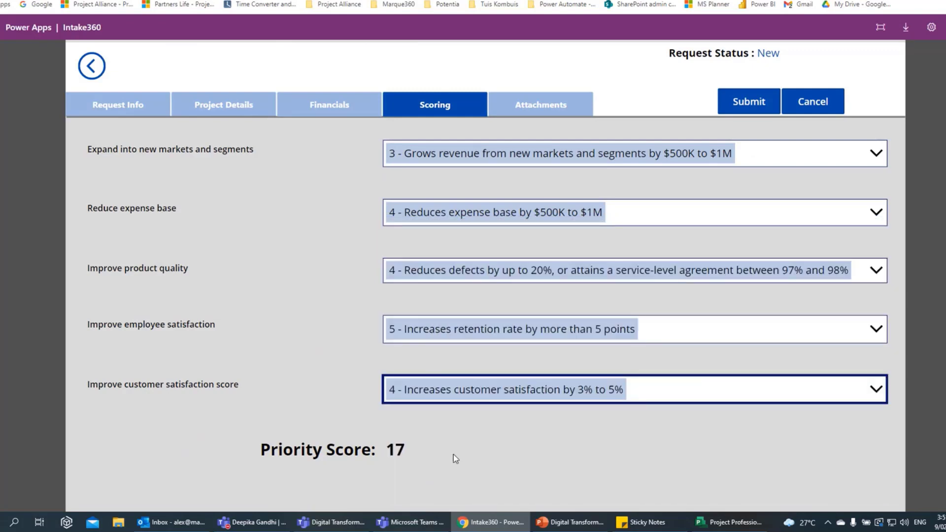
# Review the request's attachments section and submit the project request without attaching a file.
pyautogui.click(550, 110)
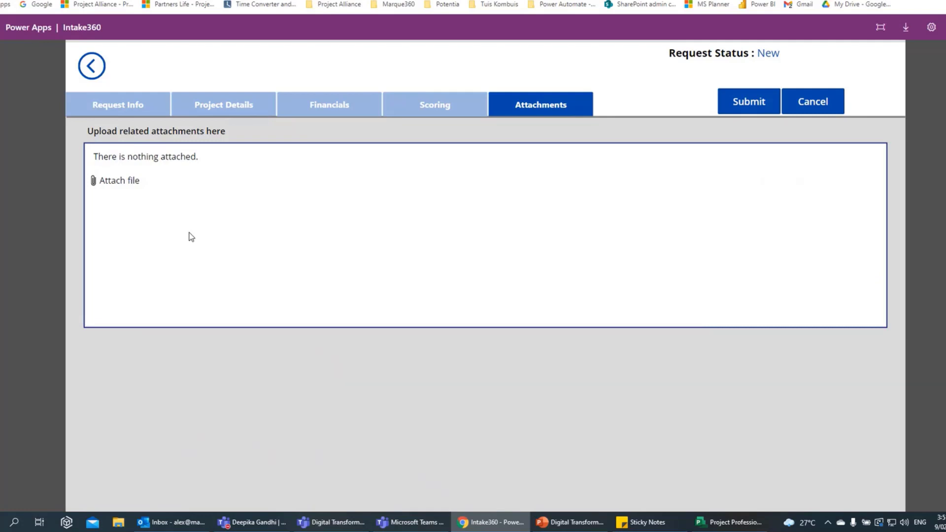
pyautogui.click(748, 105)
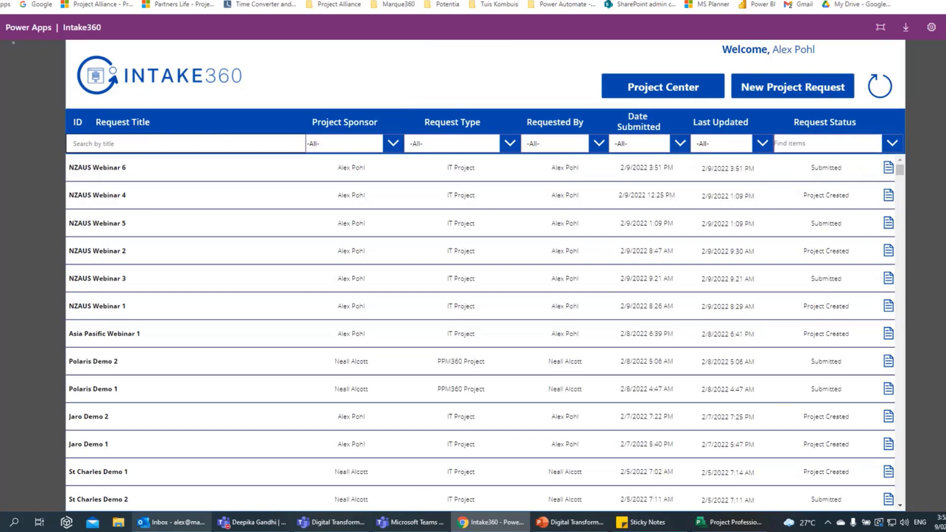
# Check Outlook's DEMO folder for the approval email, and open the new work request notification in Teams.
pyautogui.click(168, 526)
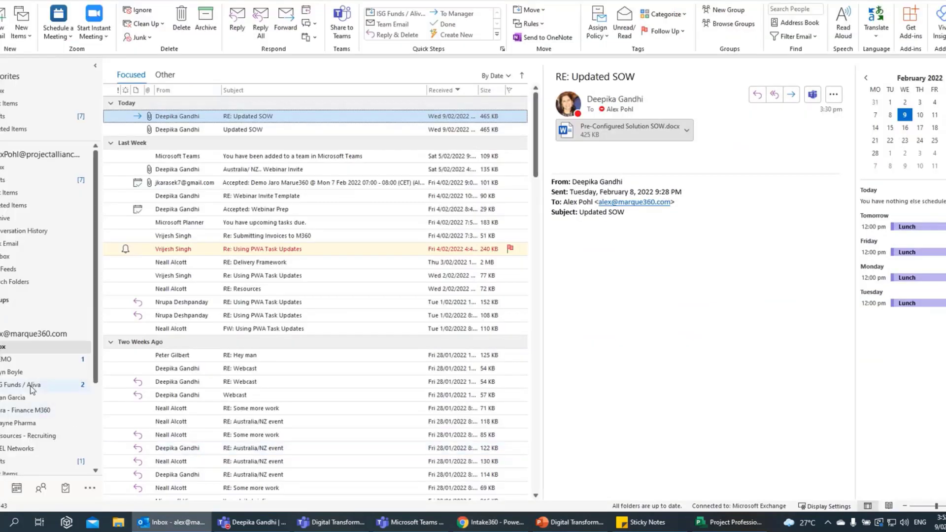
pyautogui.click(59, 360)
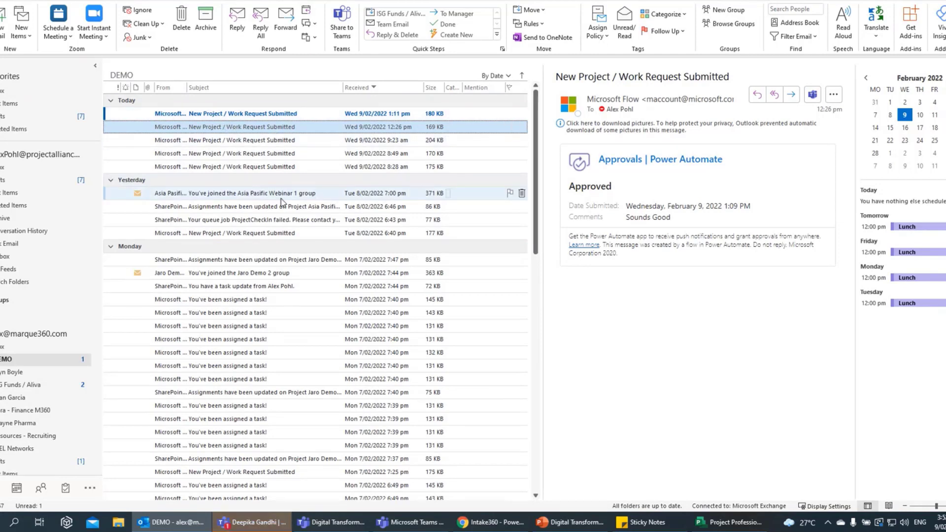
pyautogui.click(263, 524)
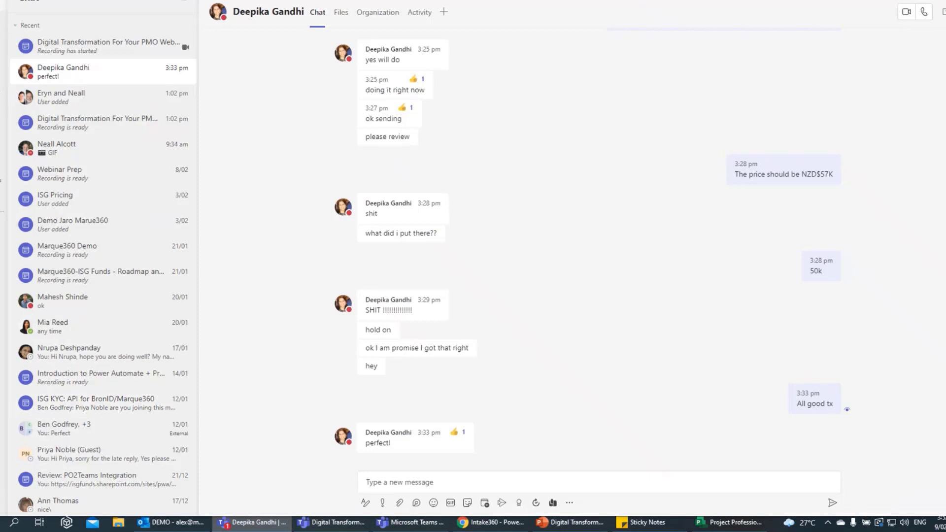
pyautogui.click(101, 44)
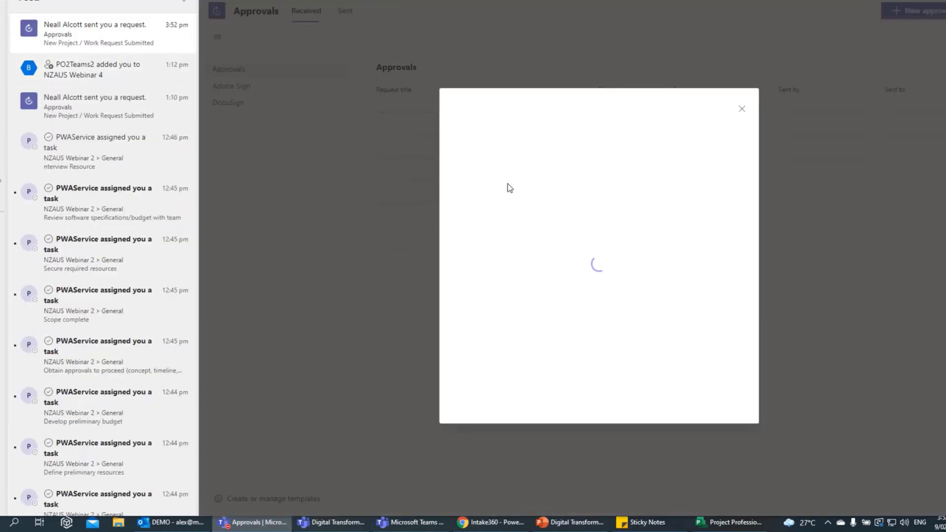
# Back in Outlook, open the NZAUS Webinar 6 and NZAUS Webinar 5 approval emails and read the latter through to its approval options.
pyautogui.click(176, 527)
pyautogui.click(227, 114)
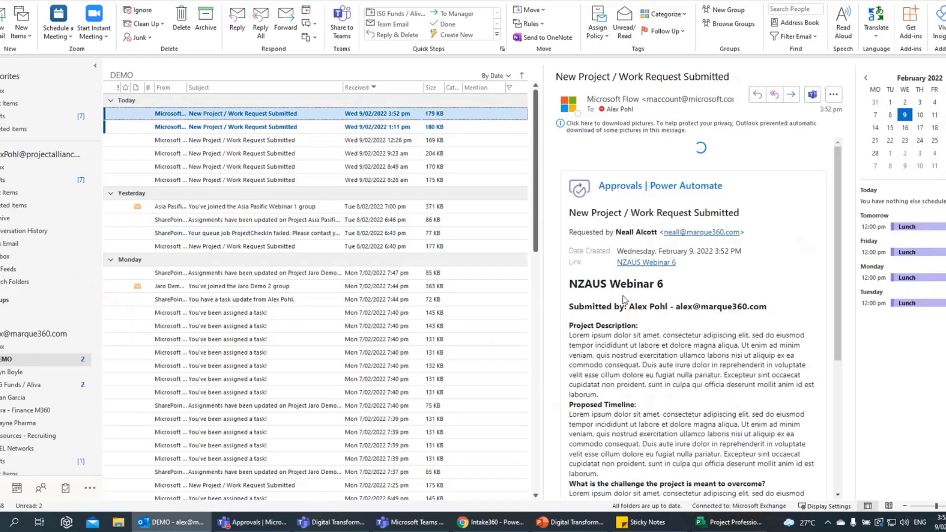
pyautogui.click(223, 128)
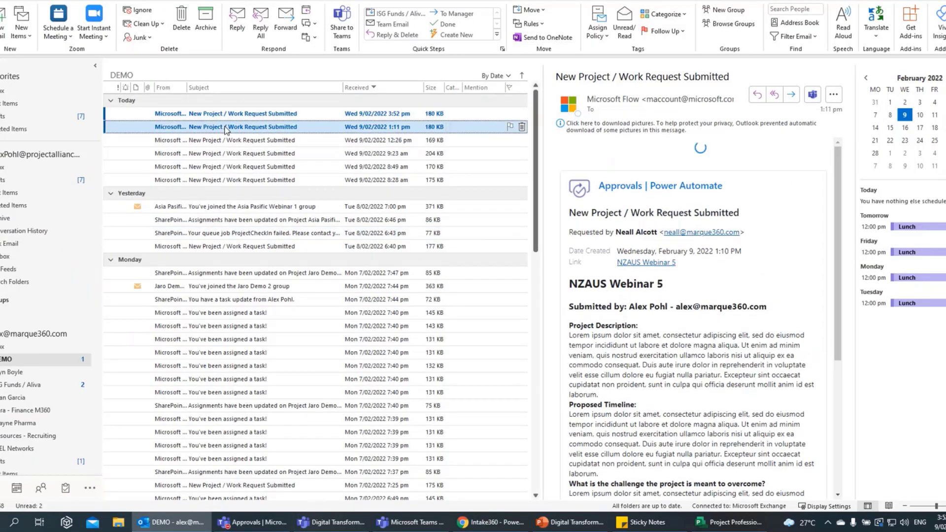
pyautogui.scroll(-6, 631, 303)
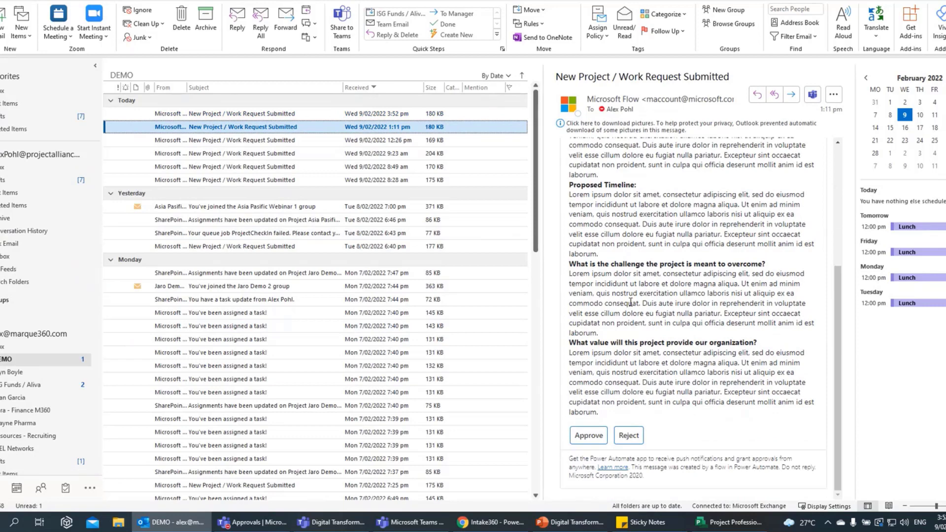
pyautogui.scroll(4, 631, 304)
pyautogui.scroll(-2, 631, 303)
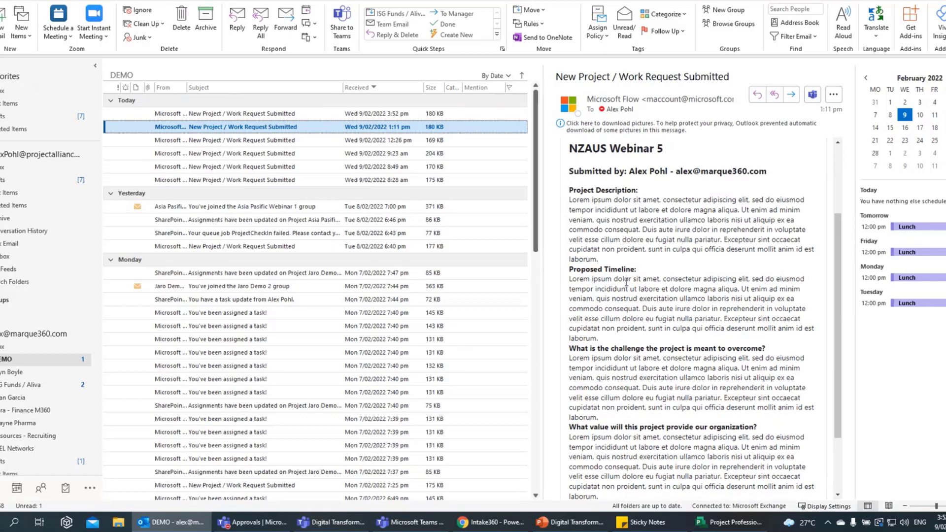
pyautogui.scroll(-3, 625, 288)
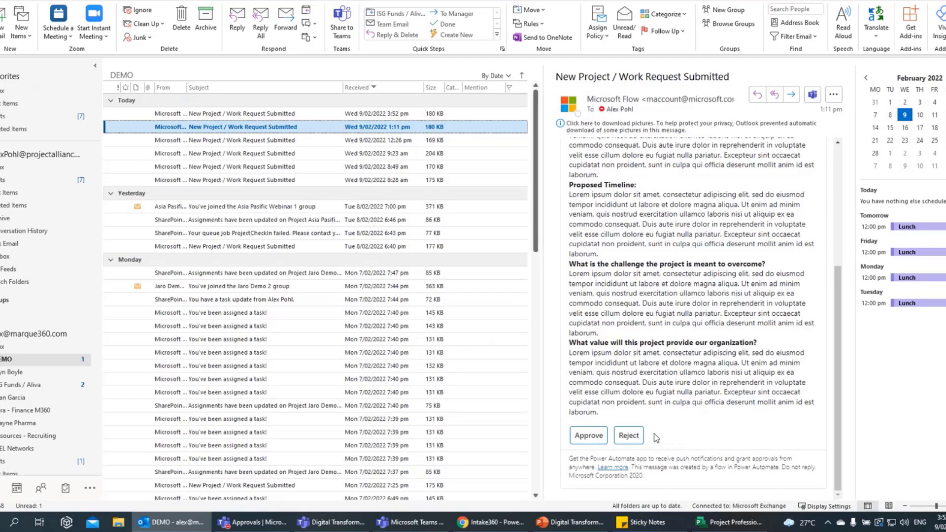
# Approve the NZAUS Webinar 5 work request from its email with the comment "Sound Good".
pyautogui.click(586, 435)
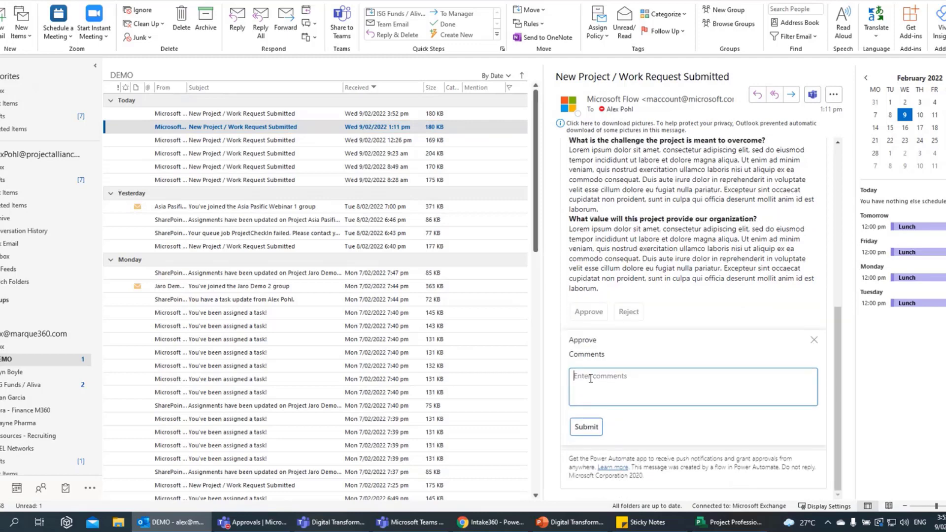
pyautogui.write('Sound Good')
pyautogui.click(586, 430)
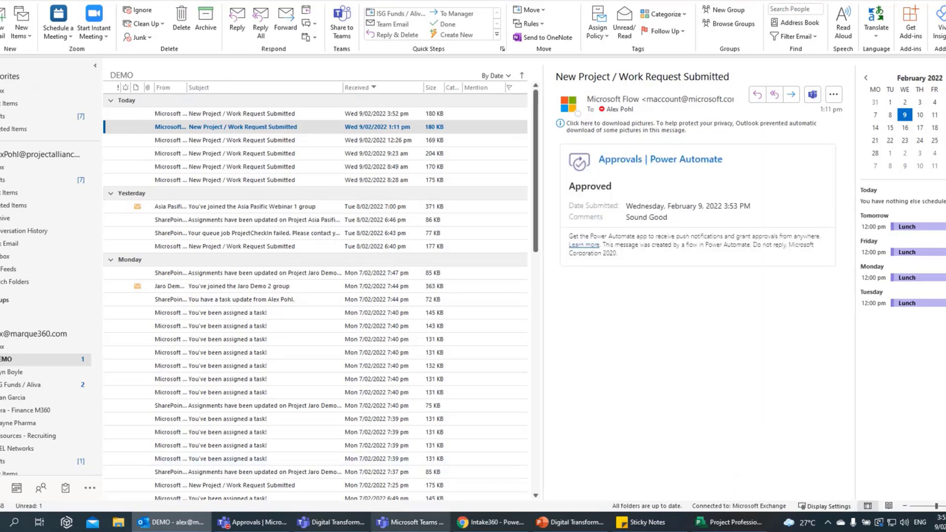
# Switch to Intake360 and refresh the request list to check NZAUS Webinar 5's request status.
pyautogui.click(493, 522)
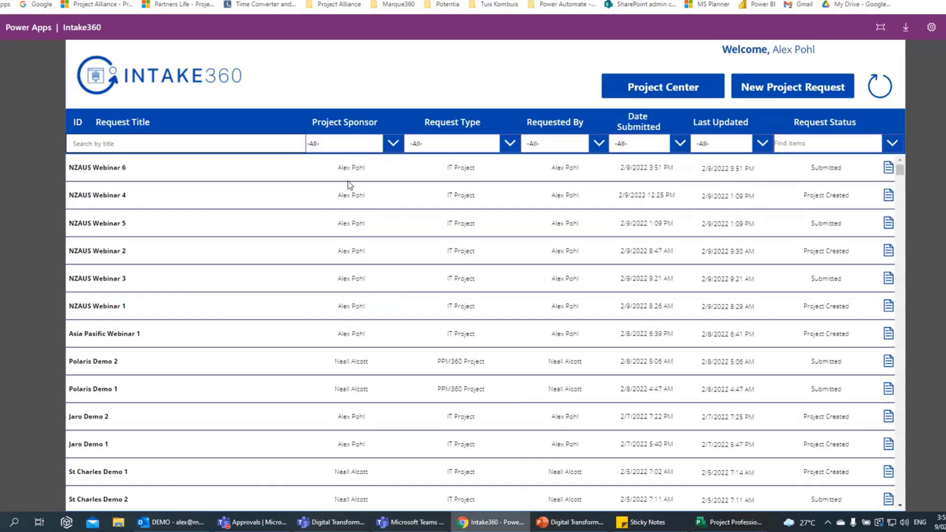
pyautogui.press('F5')
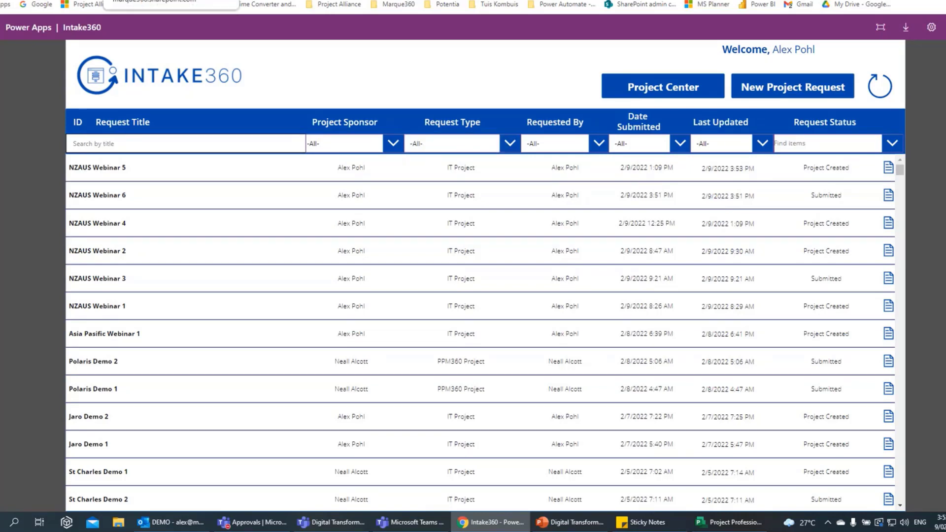
# Switch to the Project Web App site, reload its Project Center and open the NZAUS Webinar 5 project.
pyautogui.click(106, 4)
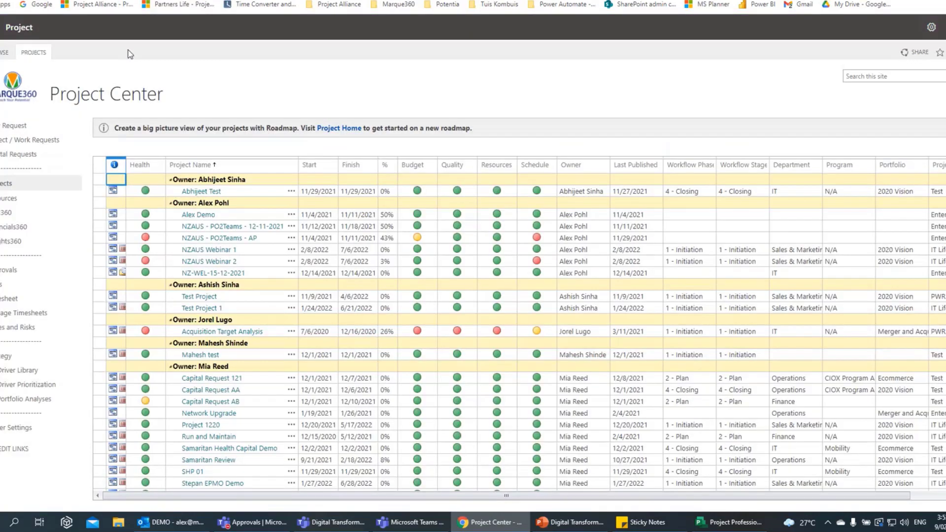
pyautogui.click(18, 89)
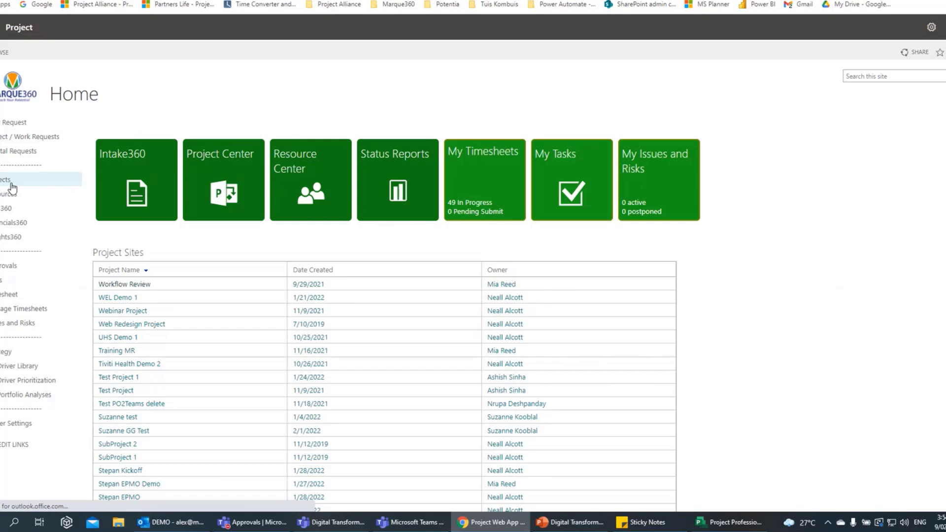
pyautogui.click(13, 189)
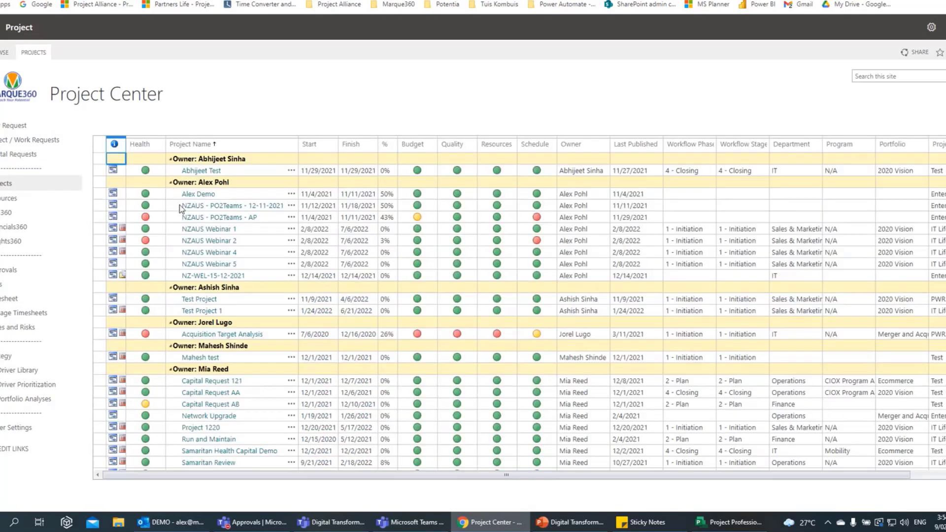
pyautogui.click(209, 269)
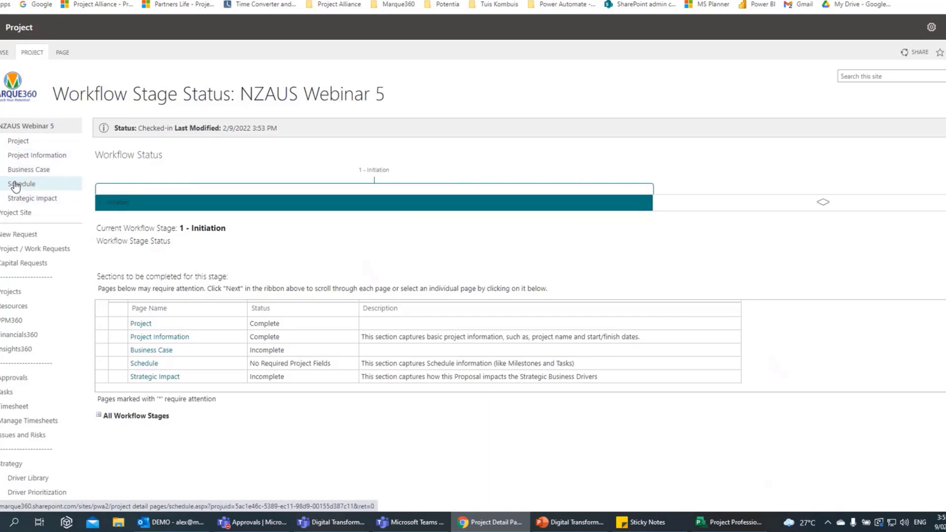
# Open the Business Case page of NZAUS Webinar 5 and read through the details carried over from the request.
pyautogui.click(29, 160)
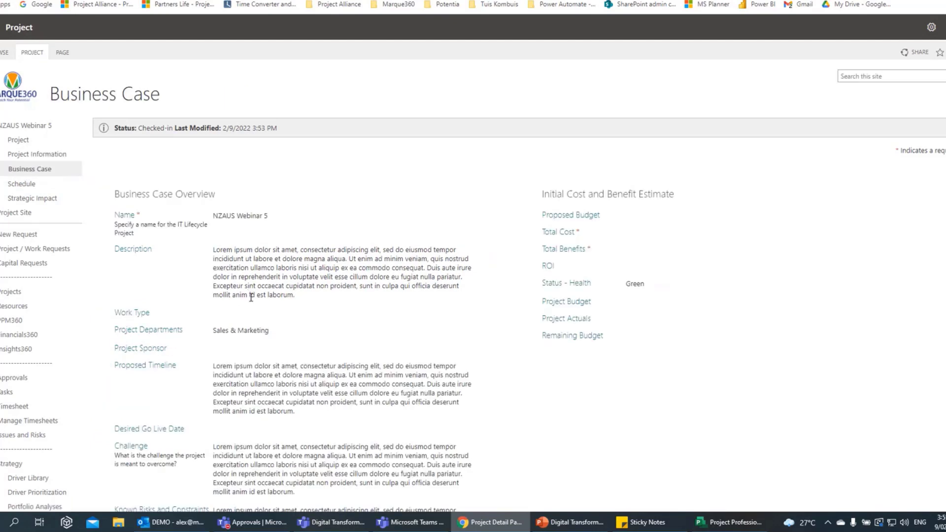
pyautogui.scroll(-5, 252, 303)
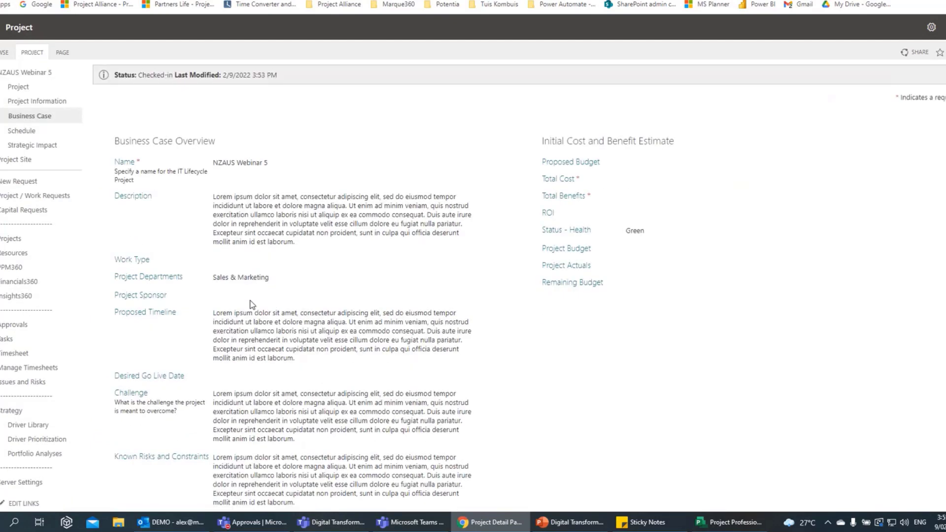
pyautogui.scroll(-1, 251, 304)
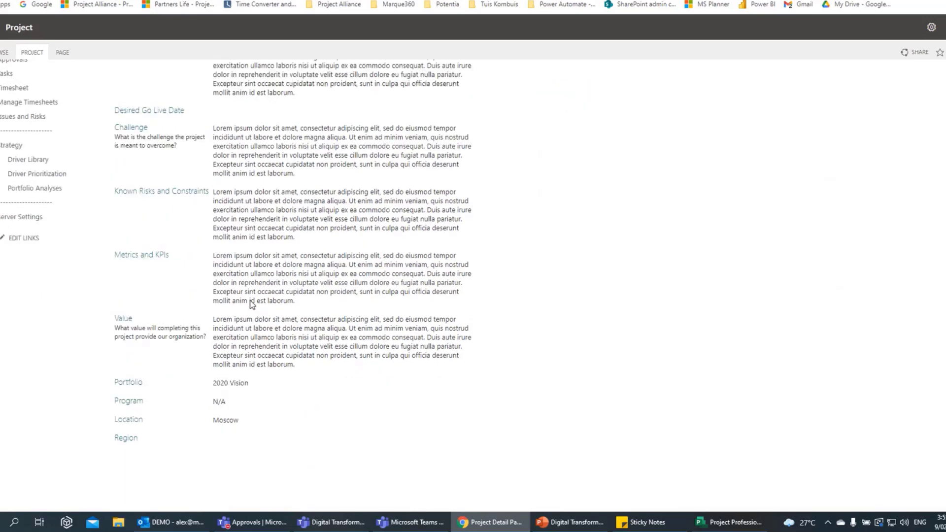
pyautogui.scroll(6, 251, 304)
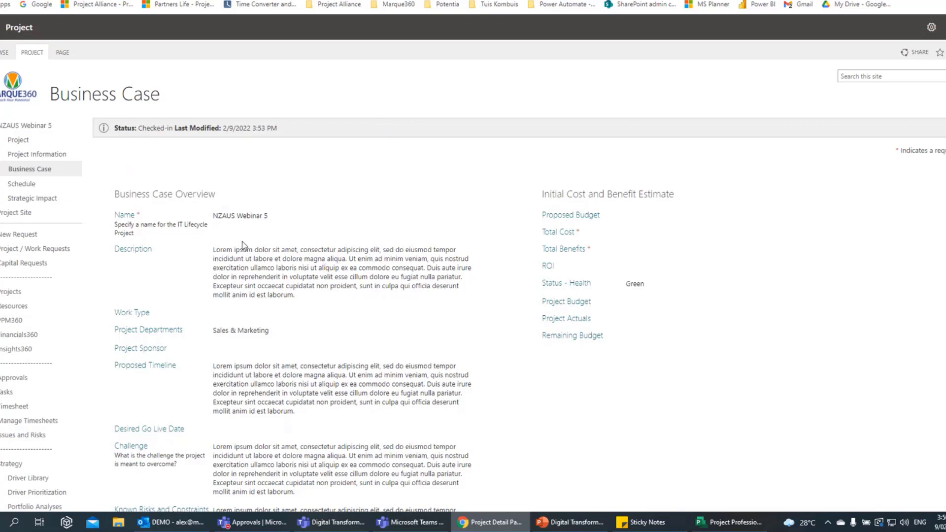
# Open the NZAUS Webinar 5 schedule, reopen the project from Project Center, and look through its template tasks.
pyautogui.click(27, 188)
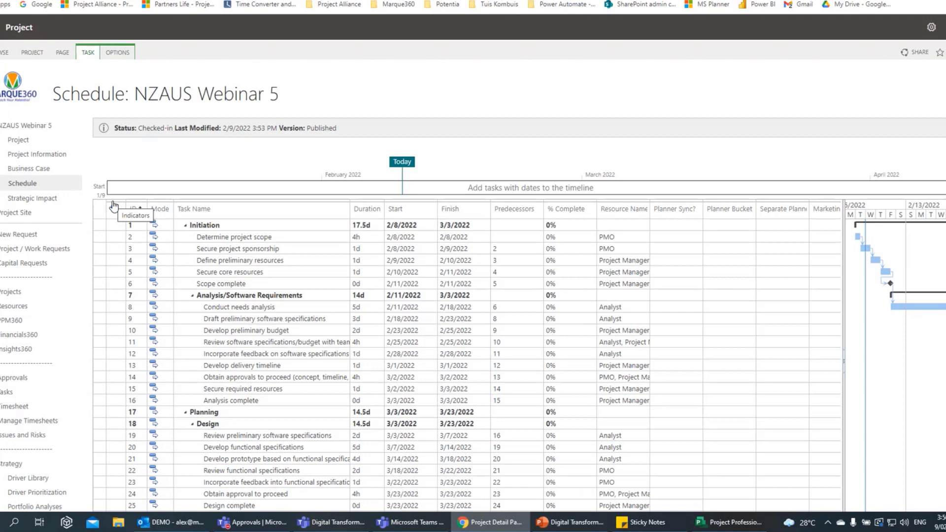
pyautogui.click(113, 205)
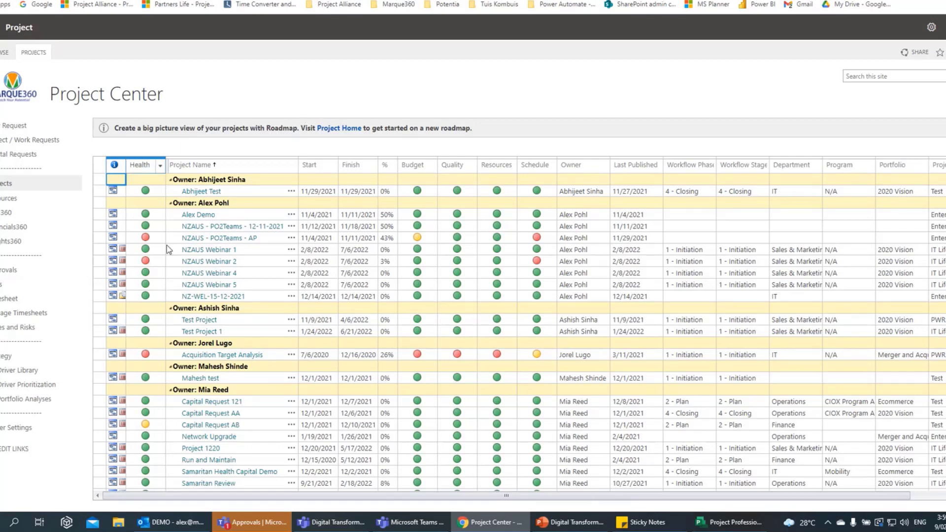
pyautogui.click(202, 286)
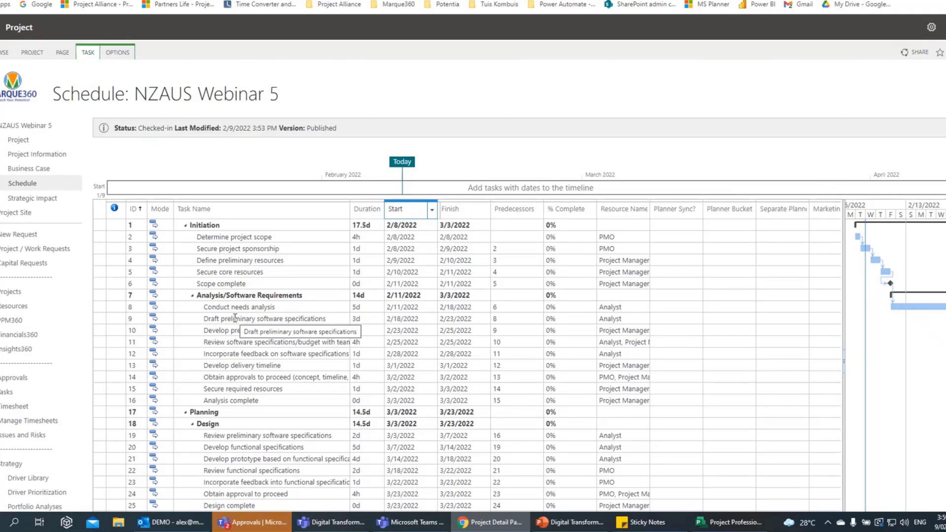
pyautogui.scroll(-1, 236, 318)
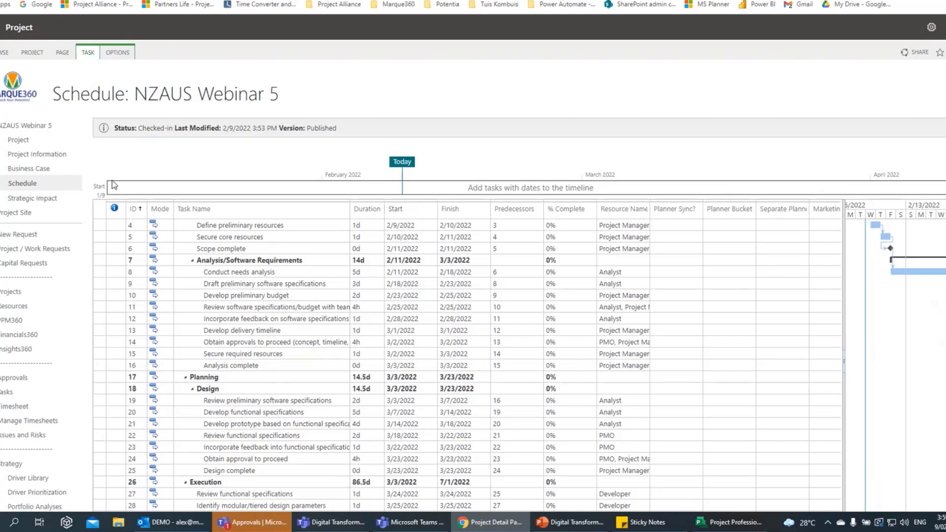
pyautogui.scroll(1, 208, 283)
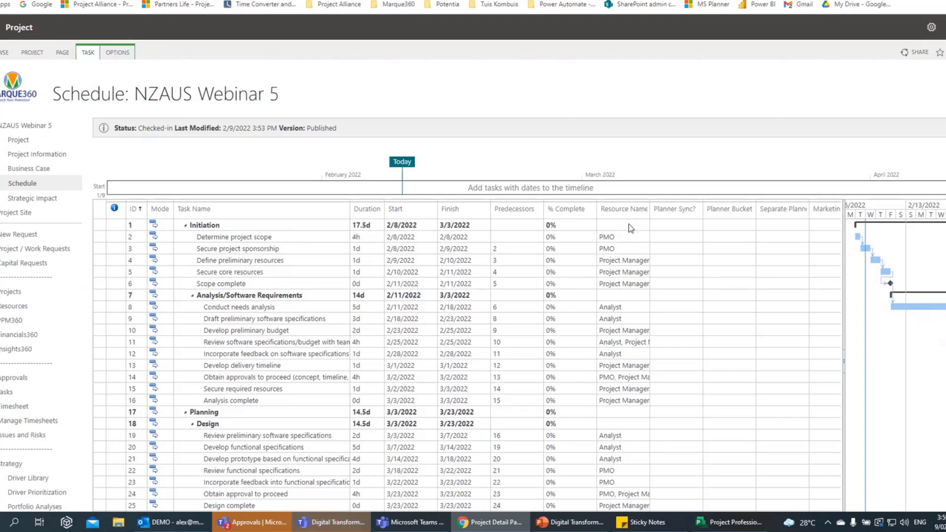
# Open Build Team for NZAUS Webinar 5 and match the available resources to the Analyst role.
pyautogui.click(35, 54)
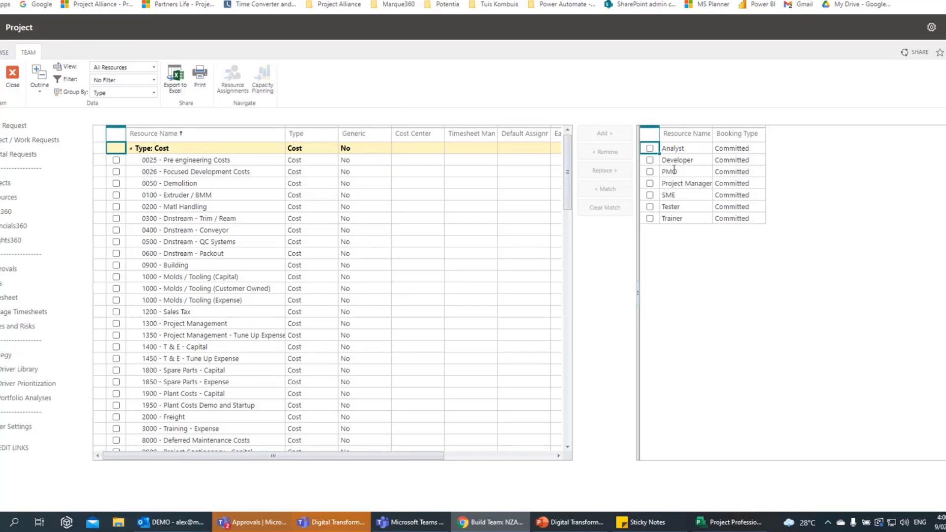
pyautogui.click(650, 149)
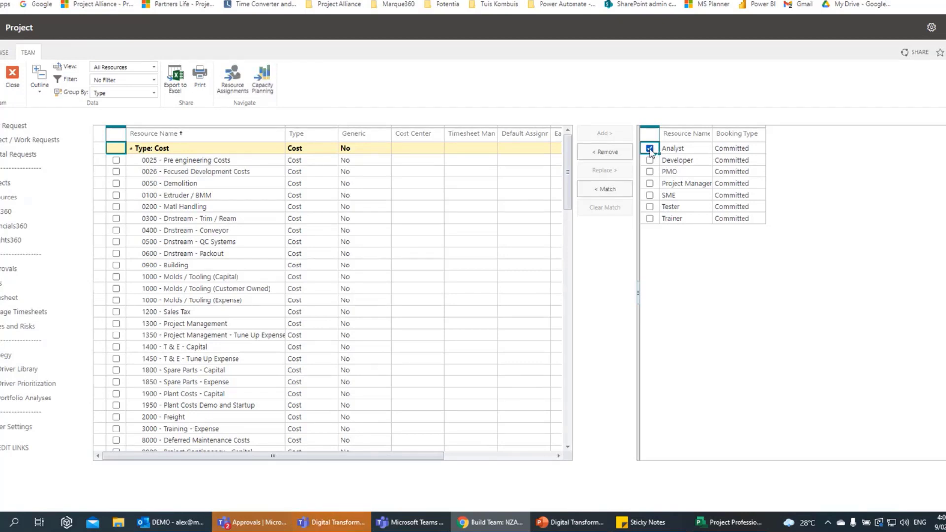
pyautogui.click(608, 189)
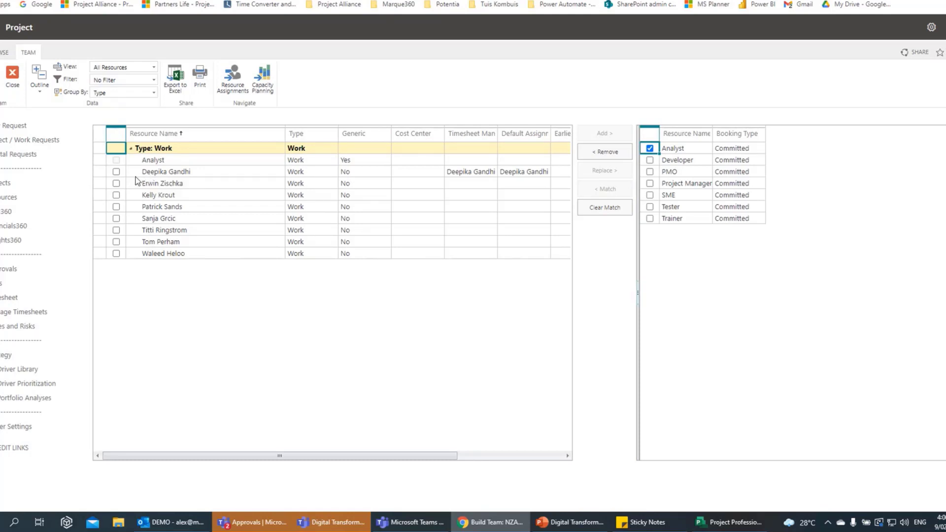
# Deselect the Analyst role and open Capacity Planning for the first non-generic resource among the matches.
pyautogui.click(650, 147)
pyautogui.click(116, 172)
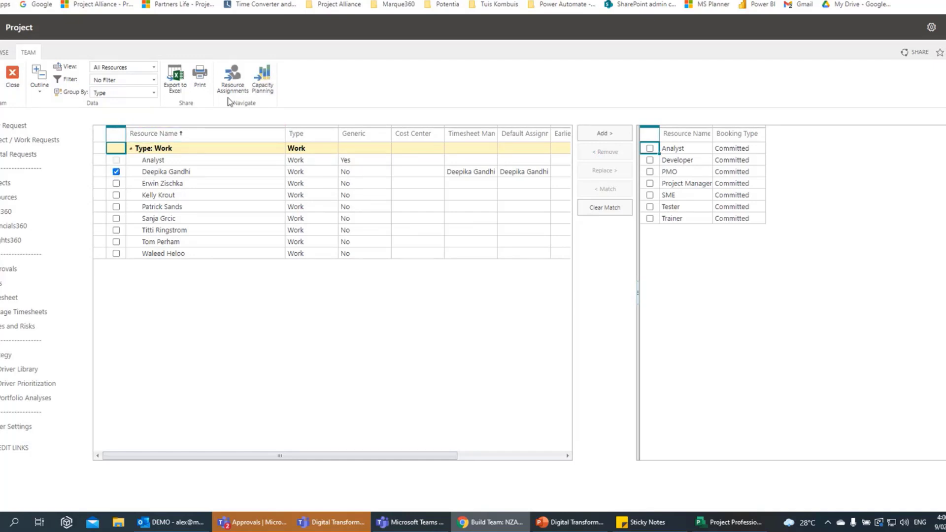
pyautogui.click(267, 80)
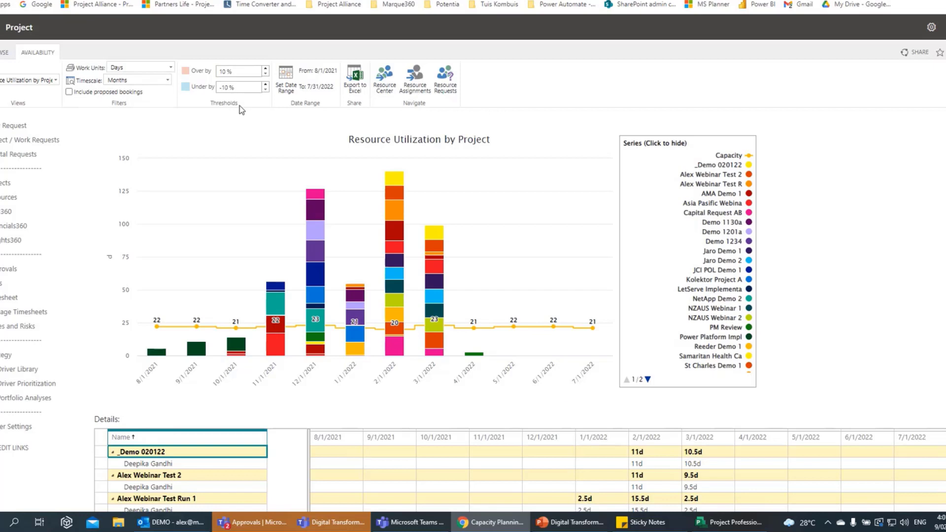
# Toggle the _Demo 020122 series in the Resource Utilization by Project chart, check the monthly utilization, and return to Build Team.
pyautogui.click(719, 165)
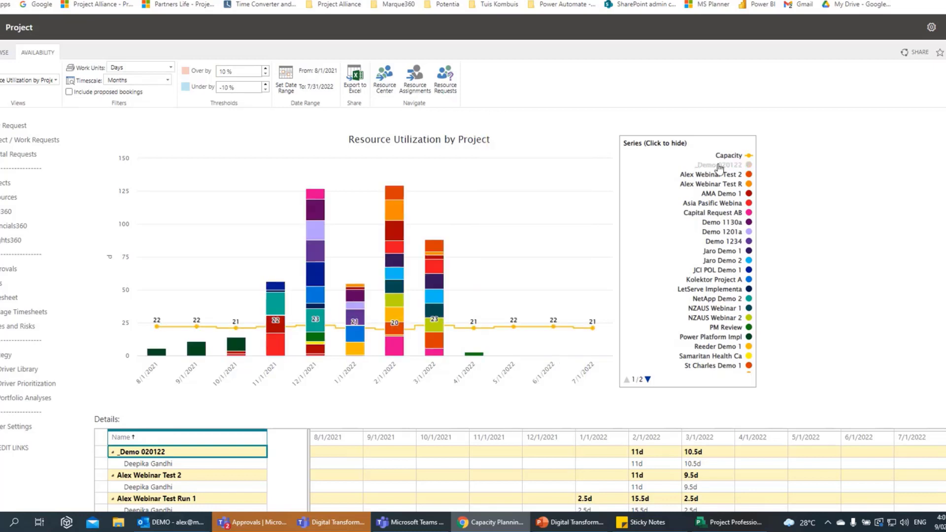
pyautogui.click(720, 169)
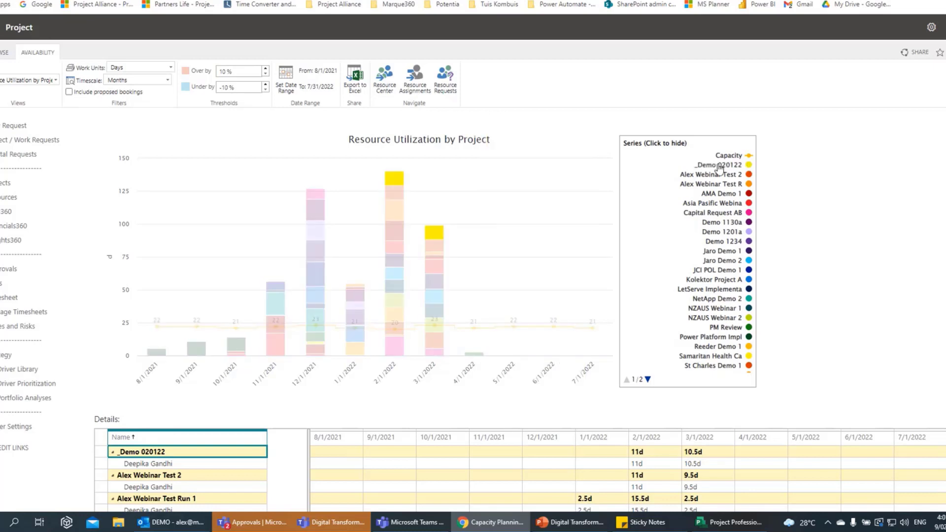
pyautogui.click(719, 168)
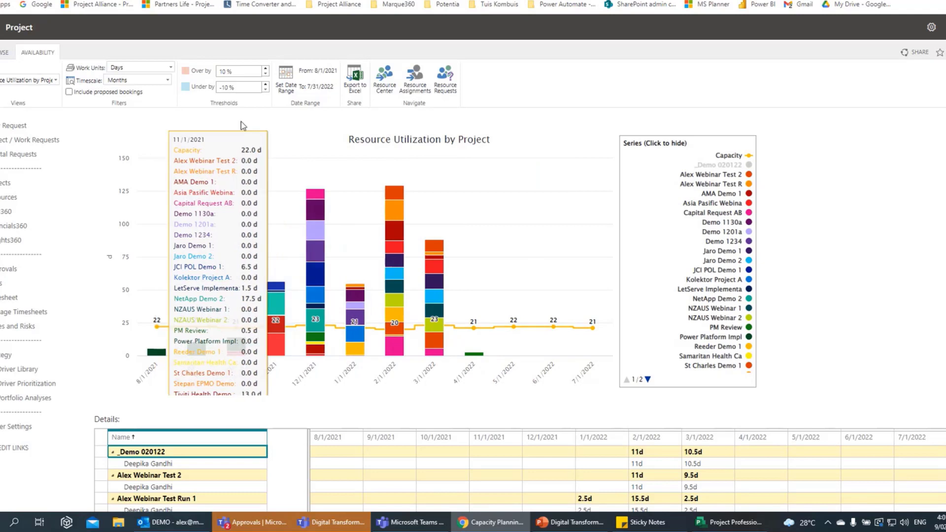
pyautogui.hotkey('alt', 'Left')
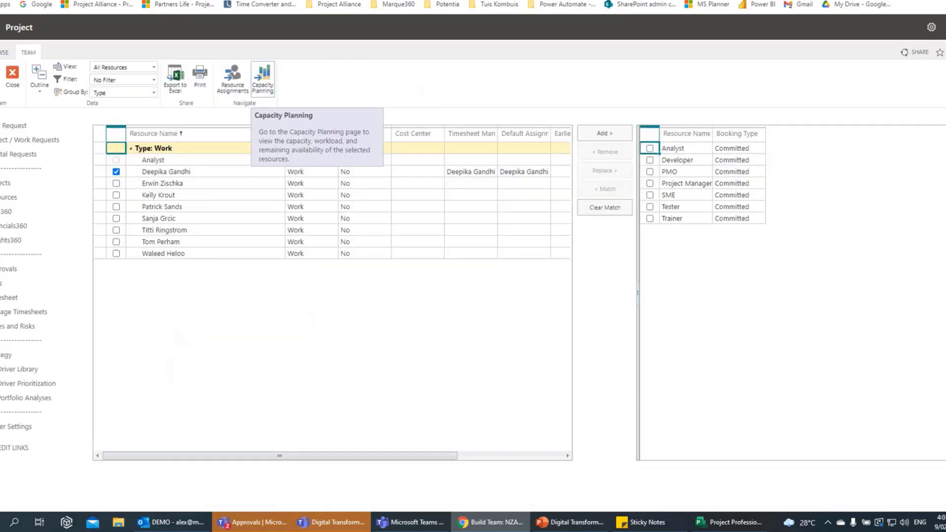
# Deselect the matched resource, clear the Analyst match and deselect the Analyst role.
pyautogui.click(116, 172)
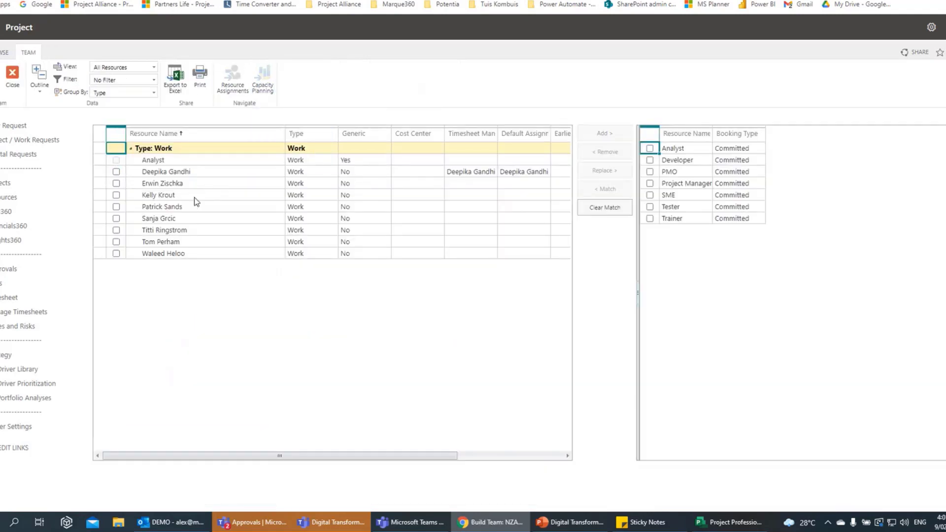
pyautogui.click(650, 148)
pyautogui.click(624, 207)
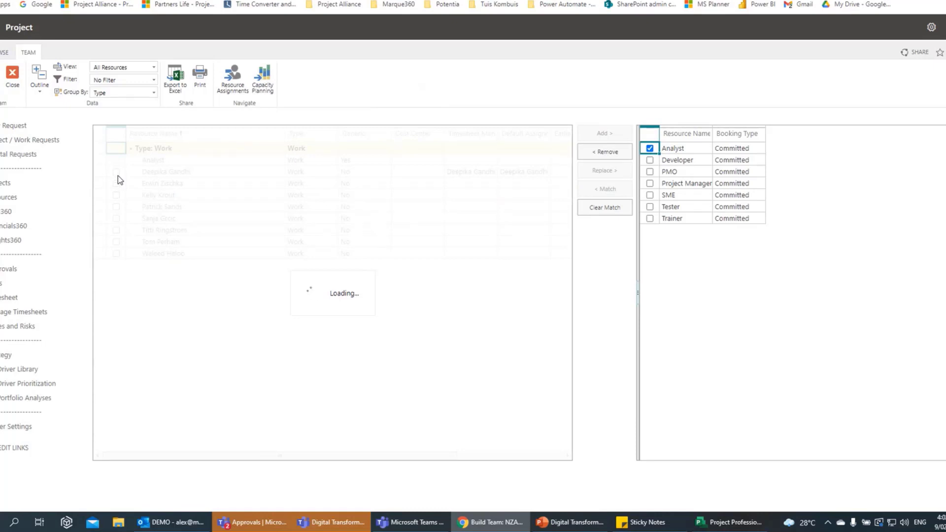
pyautogui.click(602, 207)
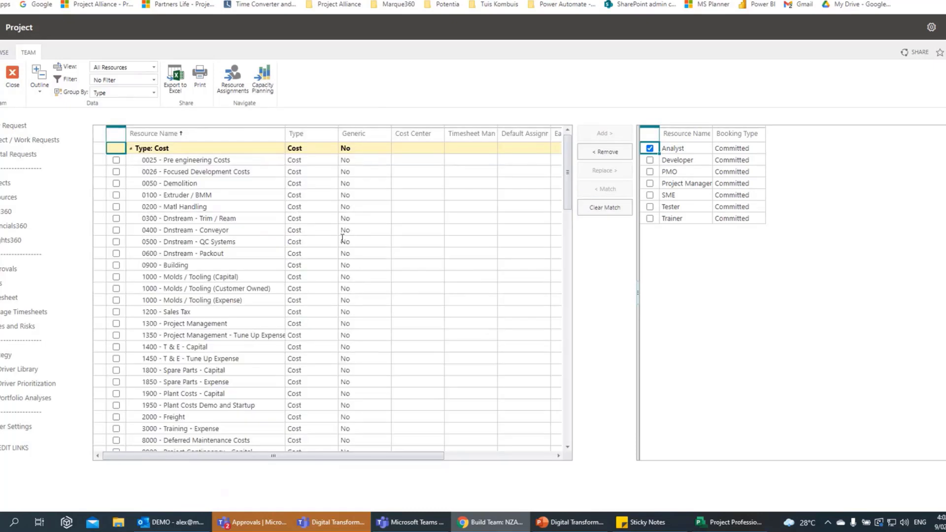
pyautogui.click(606, 214)
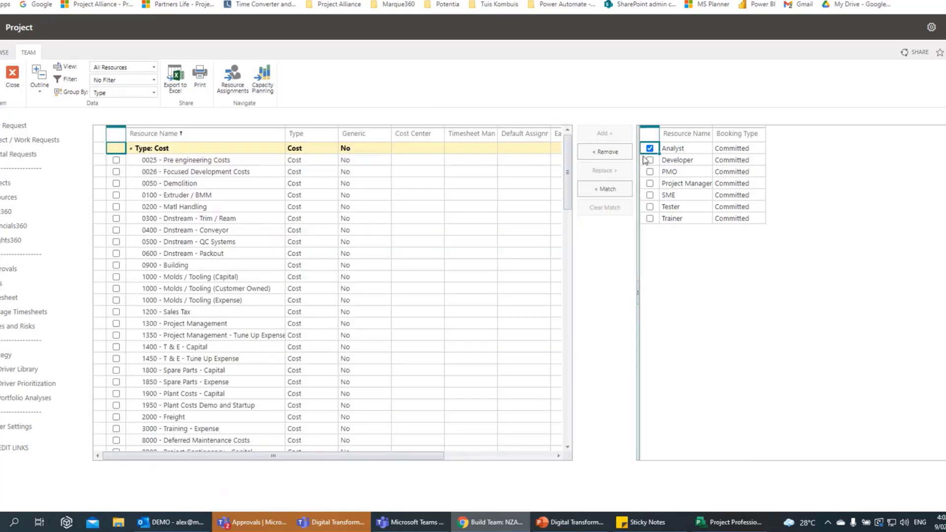
pyautogui.click(650, 148)
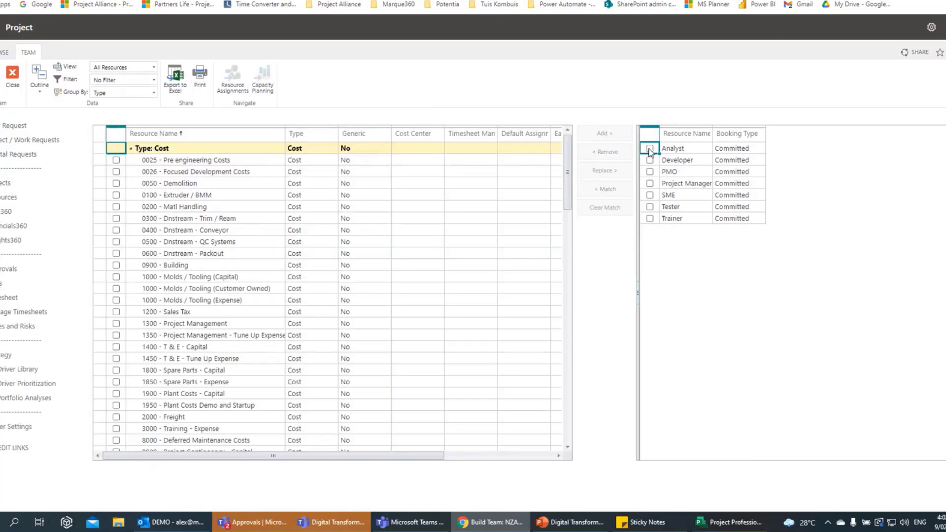
# Match resources to the Analyst role again and replace Analyst in the project team with the first non-generic match.
pyautogui.click(609, 190)
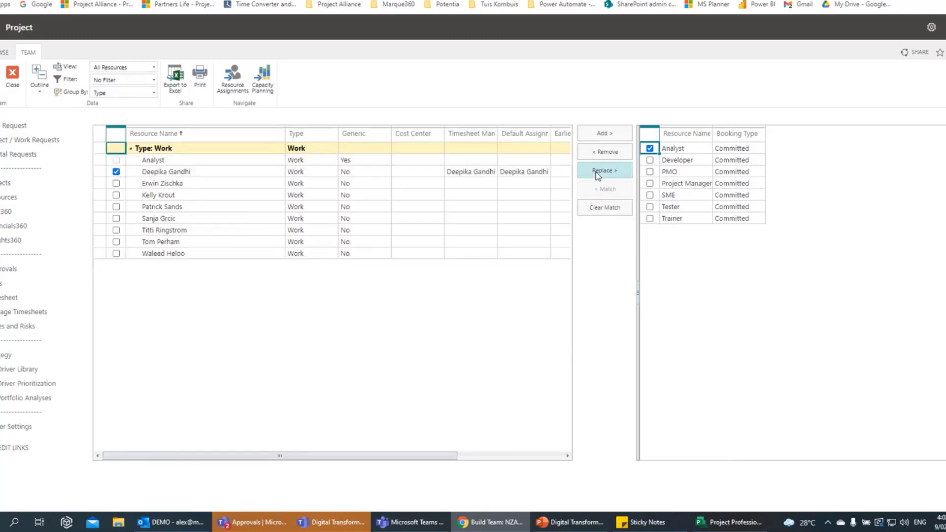
pyautogui.click(597, 175)
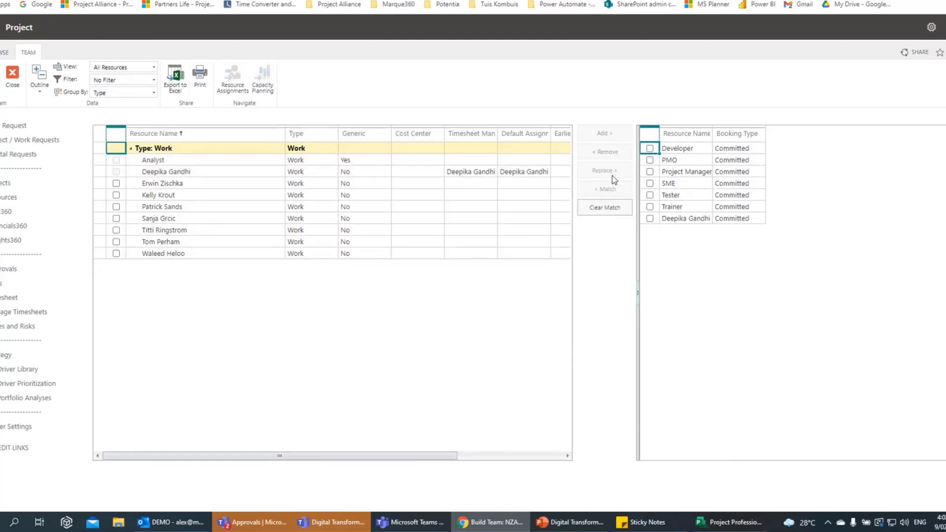
# Clear the Analyst match from the resource list and select the Developer role in the project team.
pyautogui.click(618, 207)
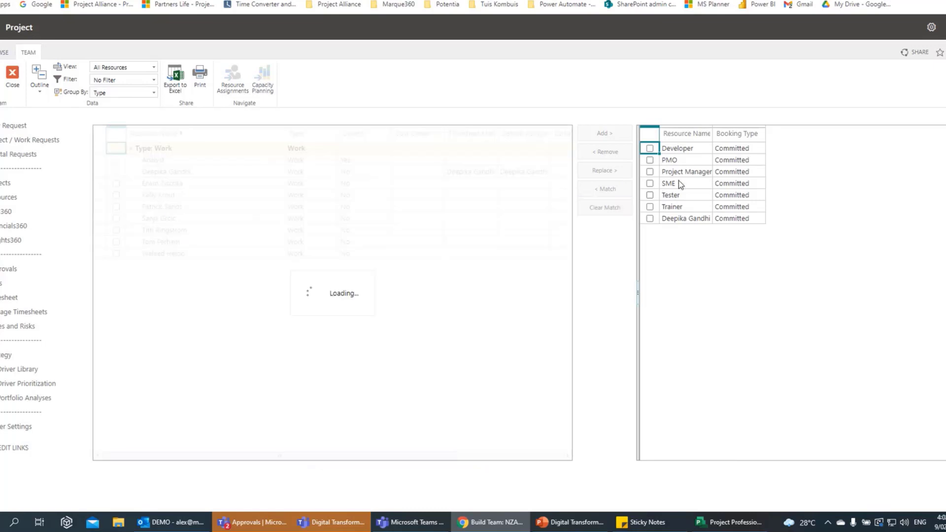
pyautogui.click(650, 148)
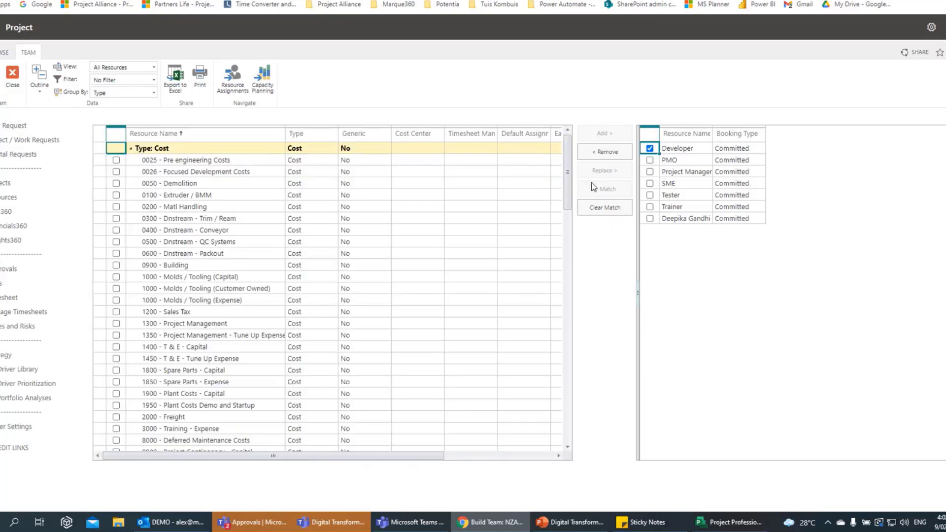
pyautogui.click(610, 206)
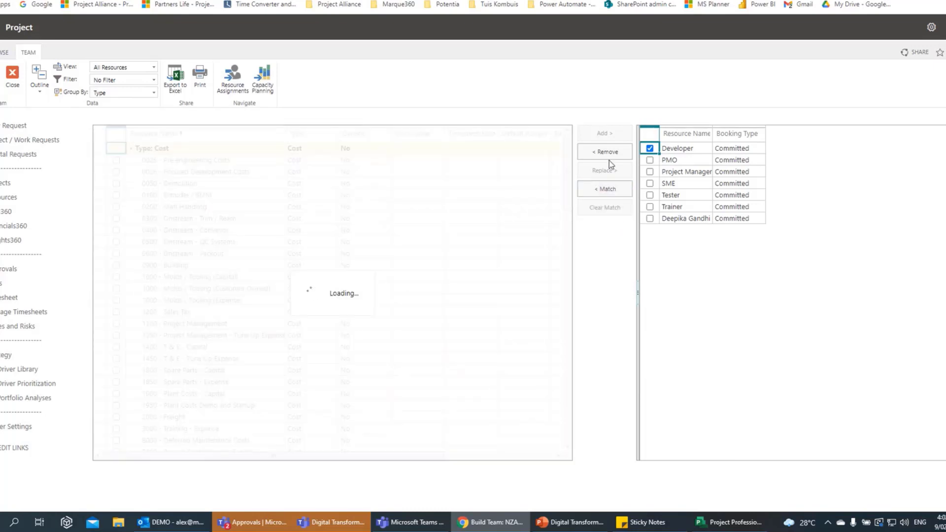
pyautogui.click(651, 148)
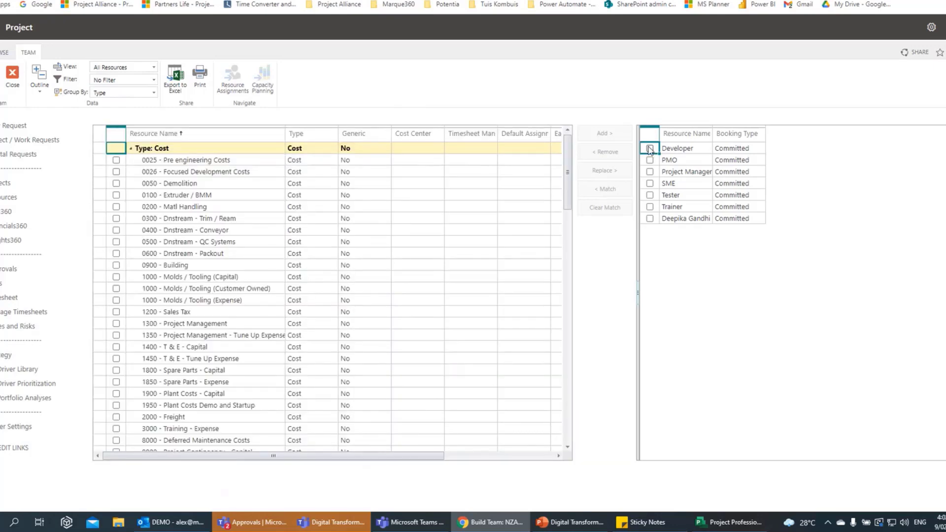
pyautogui.click(649, 149)
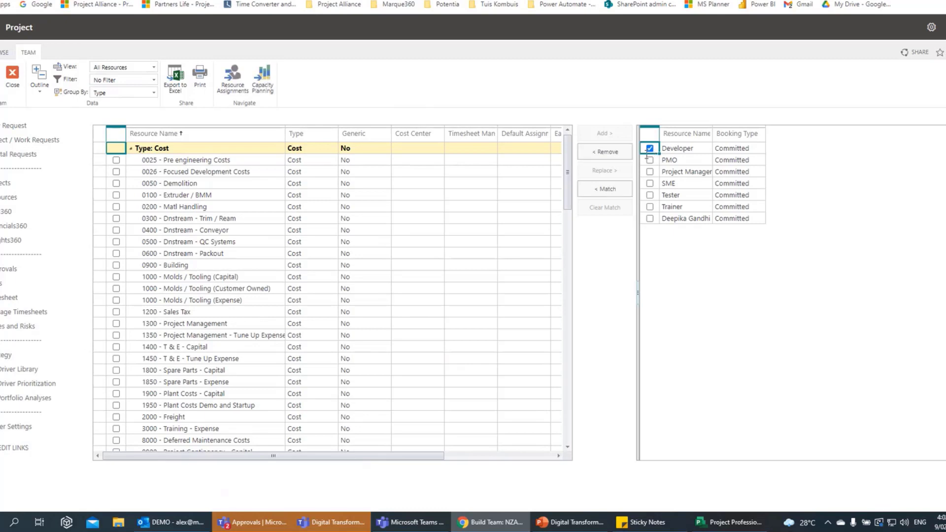
# Match resources to the Developer role, replace Developer with the second non-generic match and clear the match.
pyautogui.click(601, 192)
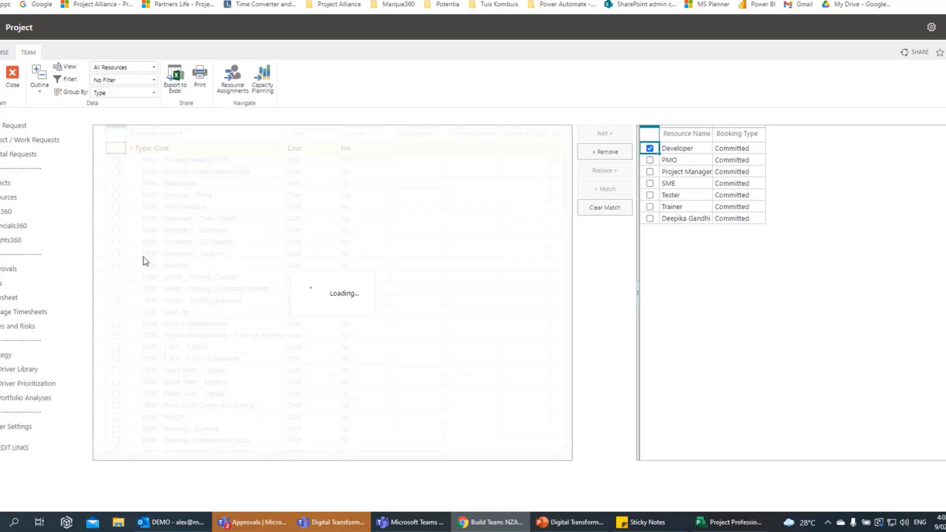
pyautogui.click(116, 183)
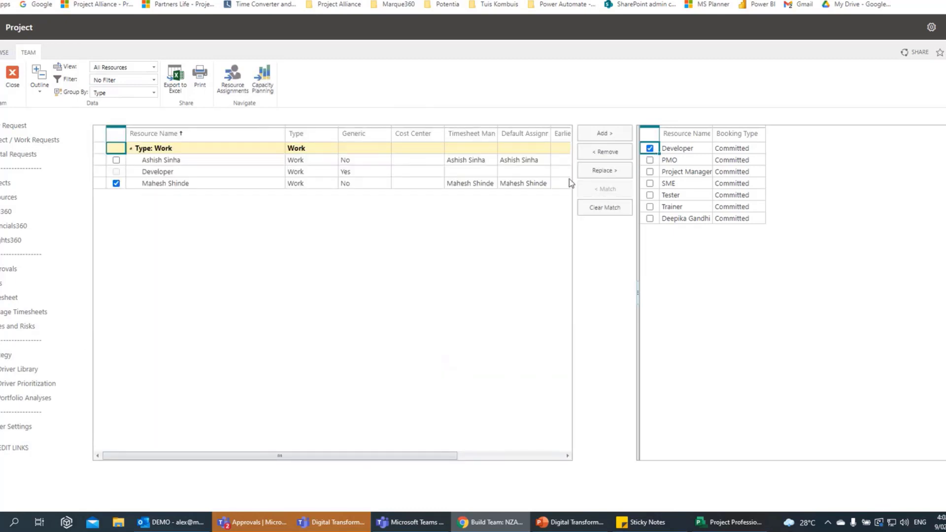
pyautogui.click(591, 172)
pyautogui.click(610, 209)
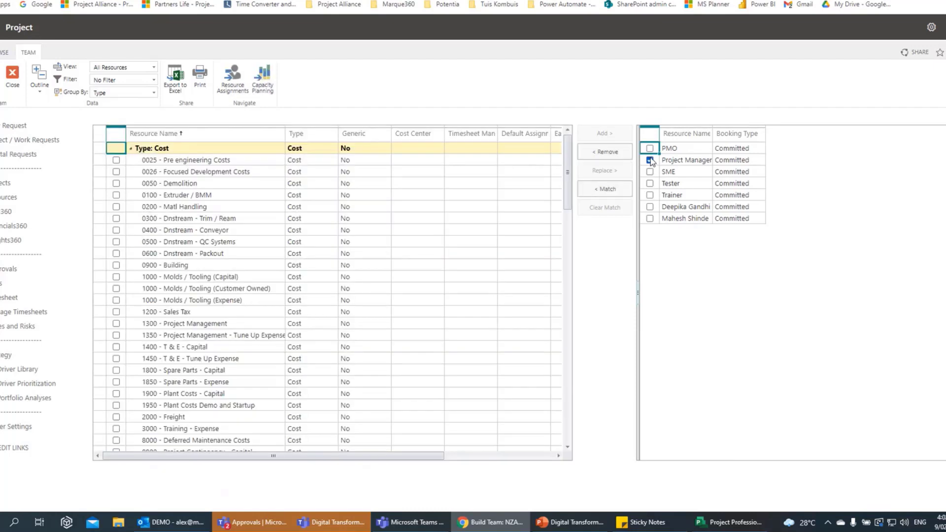
# Match resources to the Project Manager role, replace it with the first non-generic match and clear the match.
pyautogui.click(651, 161)
pyautogui.click(614, 192)
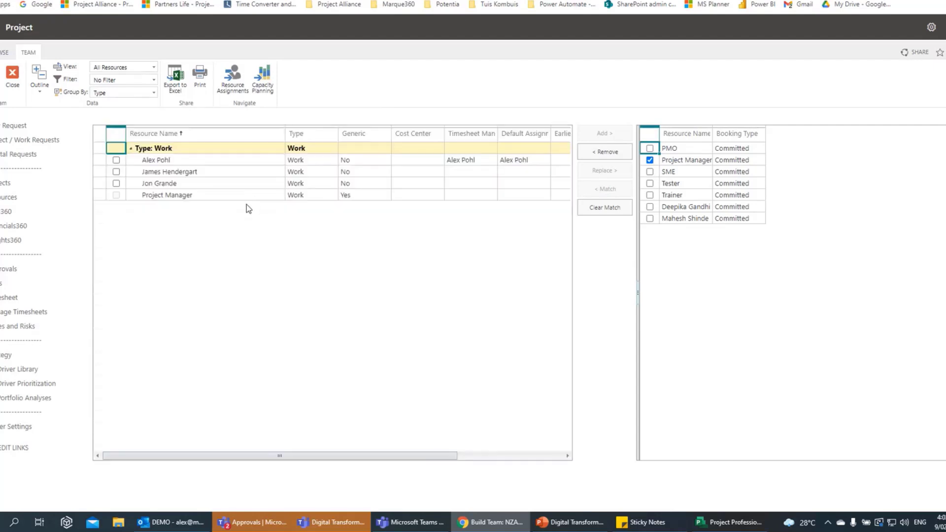
pyautogui.click(116, 160)
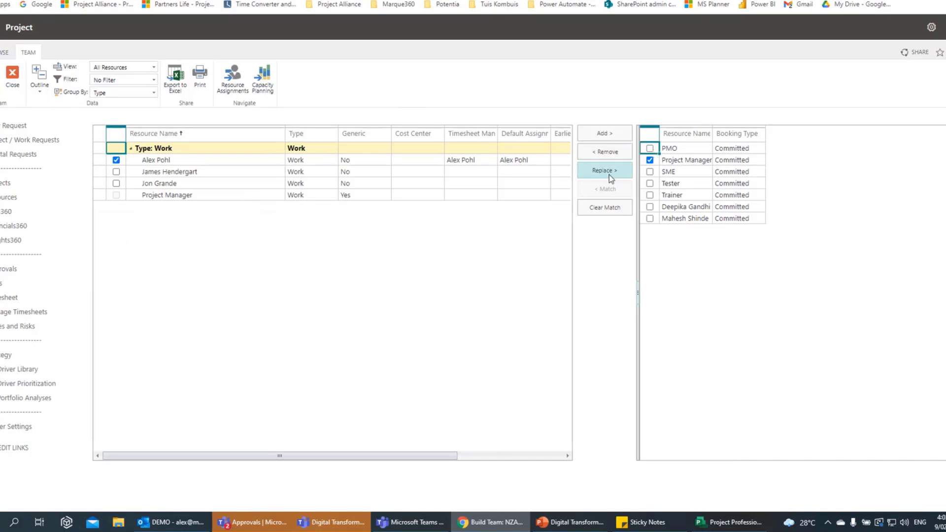
pyautogui.click(608, 172)
pyautogui.click(605, 207)
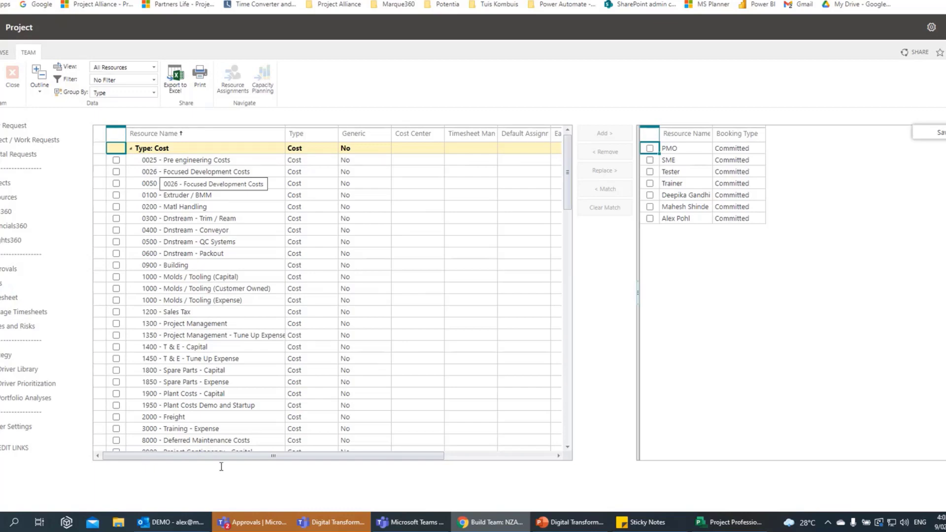
# Open the NZAUS Webinar 5 schedule for editing in the browser.
pyautogui.moveTo(265, 515)
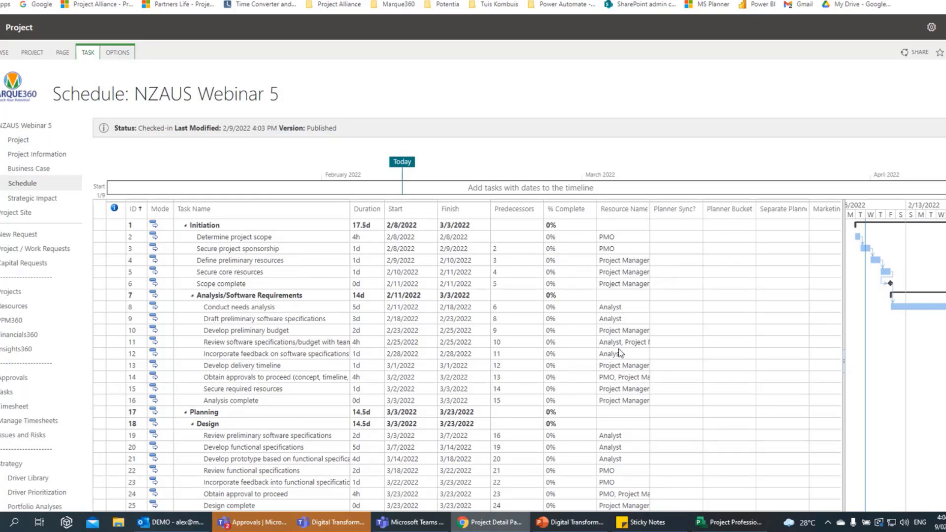
pyautogui.click(87, 54)
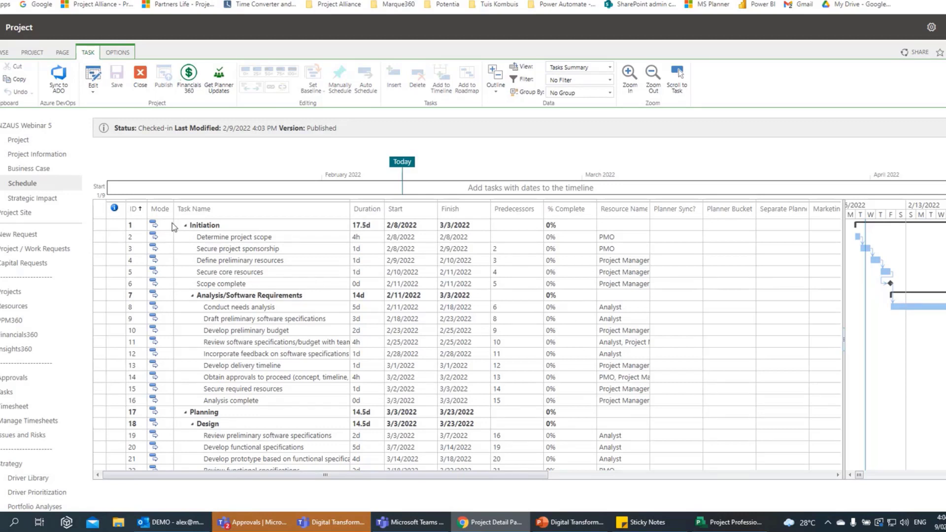
pyautogui.click(92, 93)
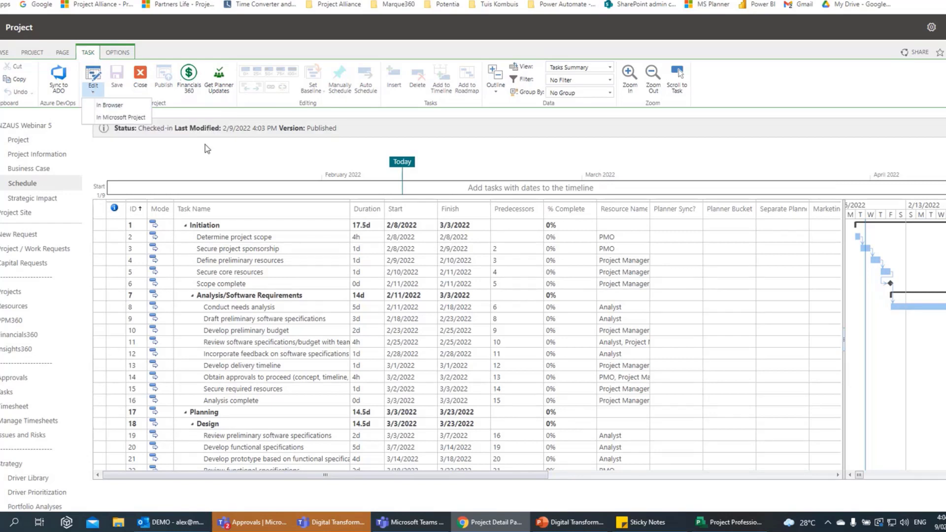
pyautogui.click(111, 104)
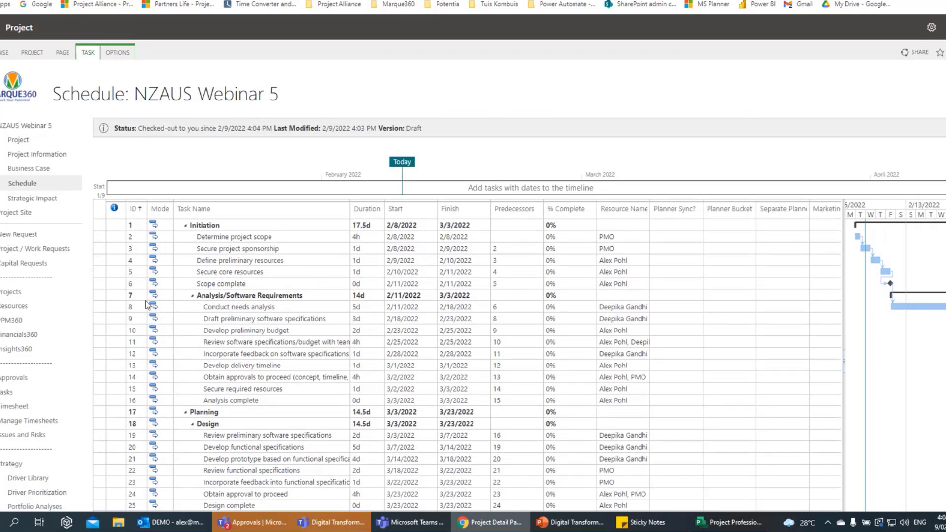
# Insert a task named Interview Resource above the Scope complete task in the Initiation phase.
pyautogui.click(102, 284)
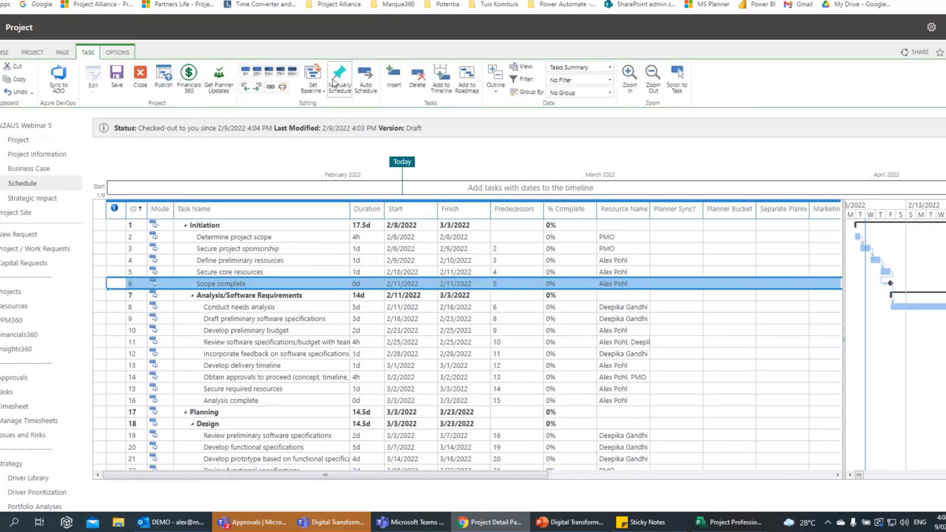
pyautogui.click(388, 74)
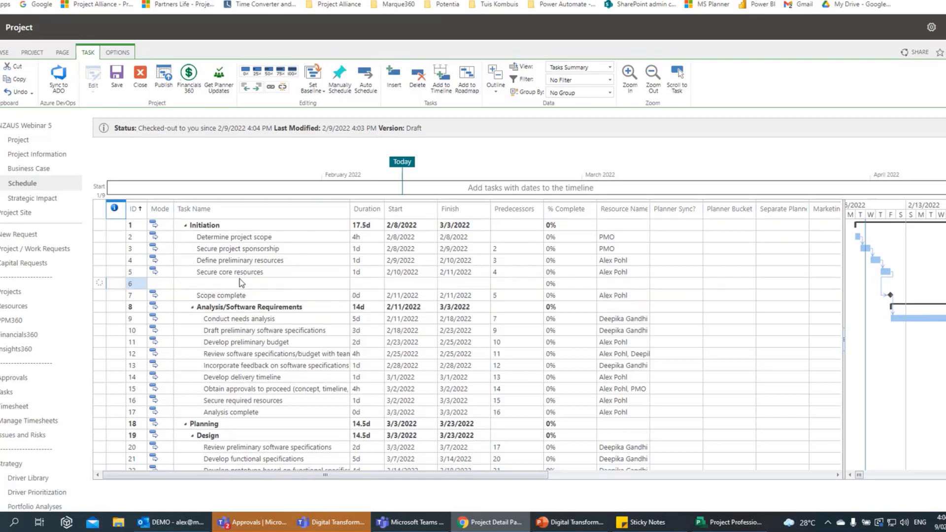
pyautogui.click(241, 281)
pyautogui.write('terview')
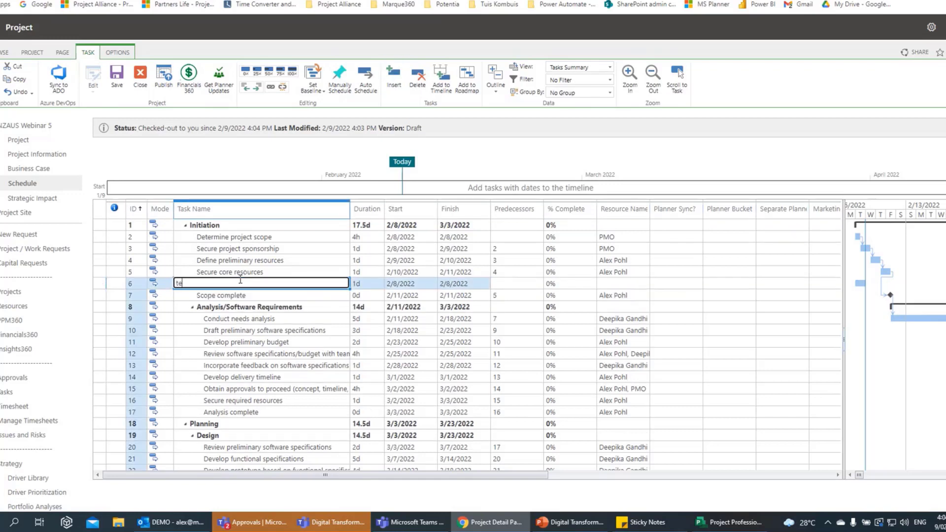
pyautogui.press('BackSpace')
pyautogui.press('BackSpace')
pyautogui.press('BackSpace')
pyautogui.press('BackSpace')
pyautogui.press('BackSpace')
pyautogui.press('BackSpace')
pyautogui.press('BackSpace')
pyautogui.write('Interview Resource')
pyautogui.press('Tab')
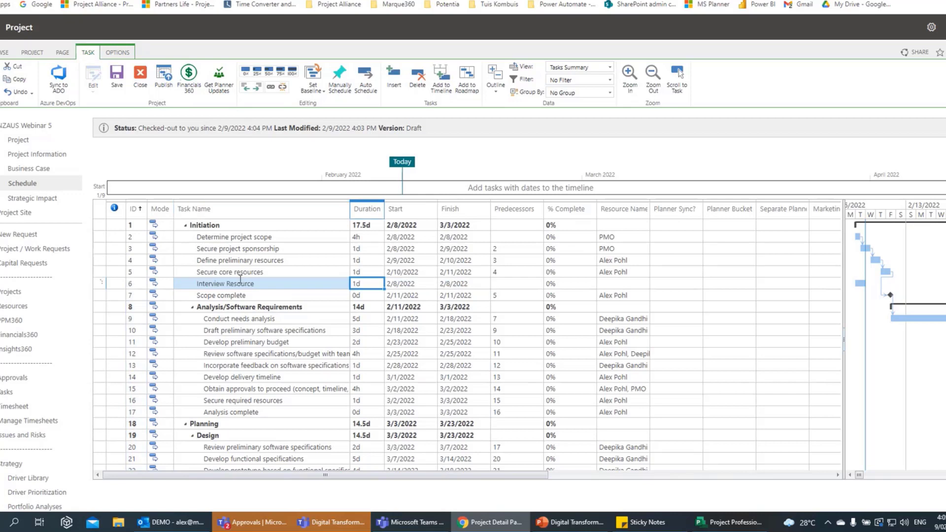
# Assign the Interview Resource task to the two named resources that replaced the Analyst and Developer roles.
pyautogui.click(639, 285)
pyautogui.click(643, 283)
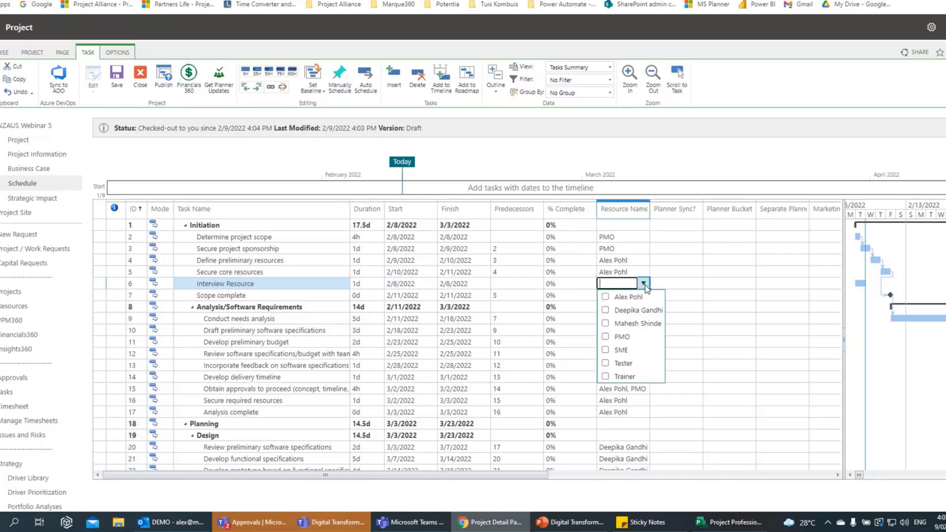
pyautogui.click(605, 310)
pyautogui.click(605, 323)
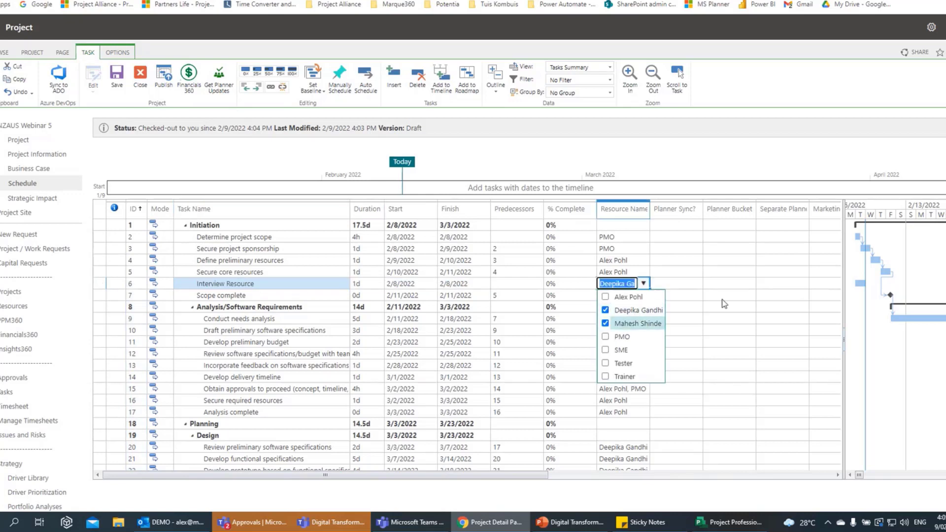
pyautogui.click(672, 279)
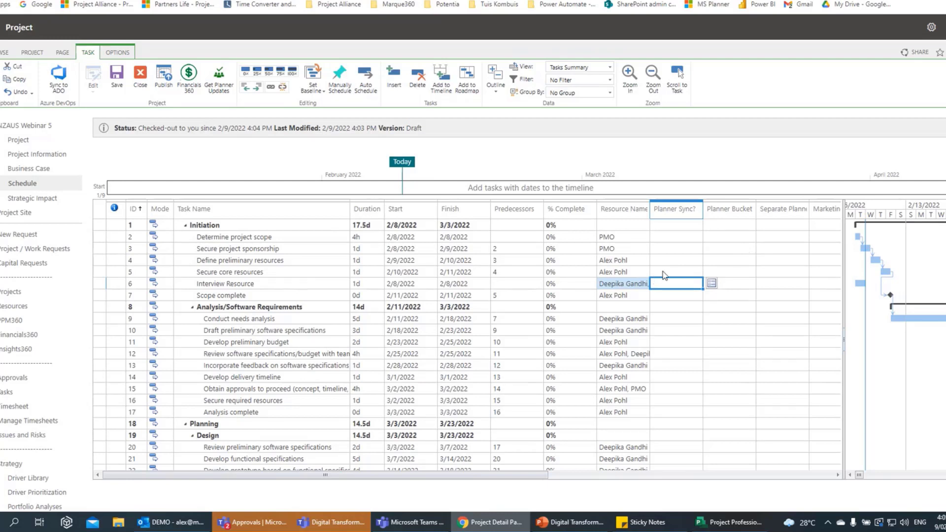
# Set Planner Sync? to Yes for tasks 2 to 7, from Determine project scope to Scope complete.
pyautogui.click(668, 237)
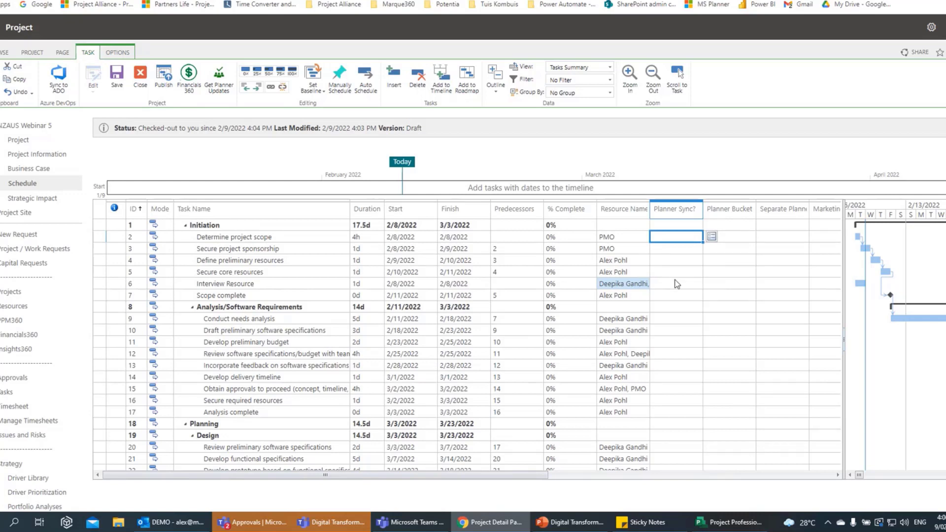
pyautogui.click(712, 237)
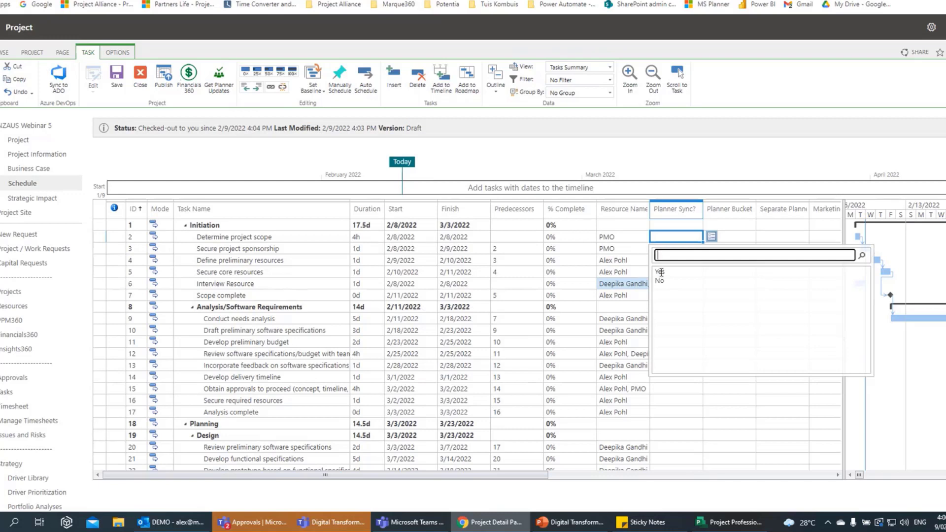
pyautogui.click(662, 272)
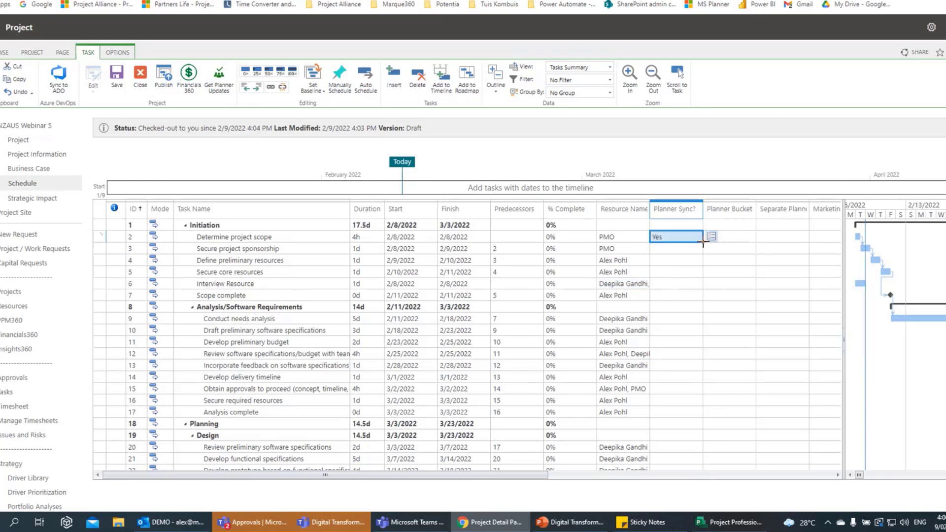
pyautogui.moveTo(703, 242); pyautogui.dragTo(704, 319)
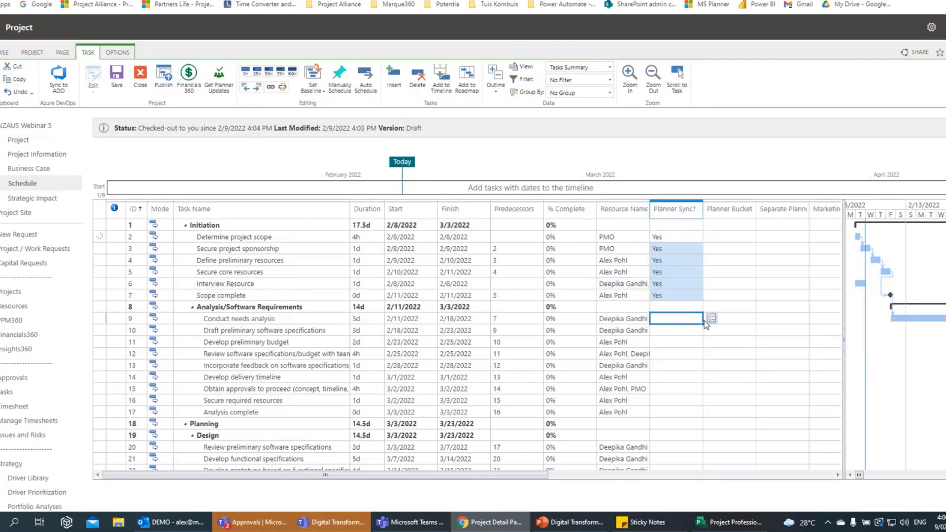
# Set Planner Sync? to Yes for tasks 9 to 17 under Analysis/Software Requirements.
pyautogui.click(711, 319)
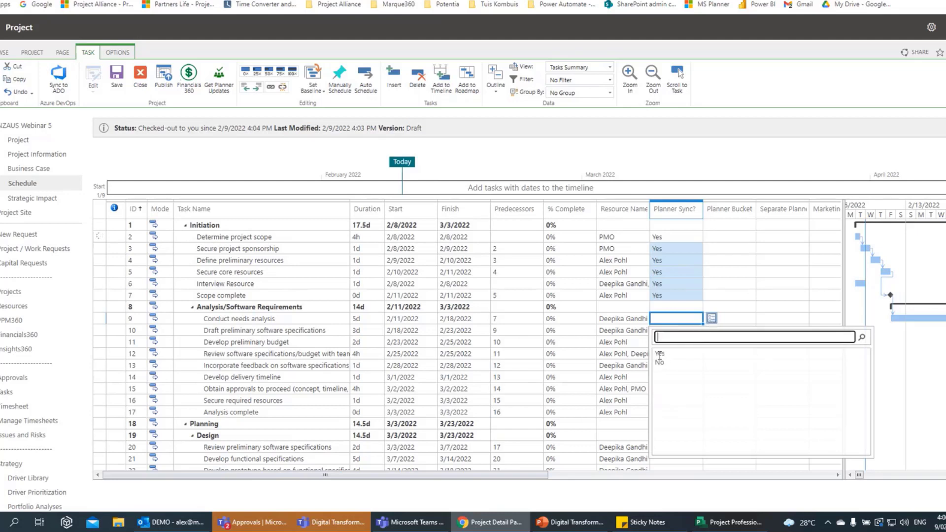
pyautogui.click(659, 354)
pyautogui.moveTo(703, 324); pyautogui.dragTo(690, 415)
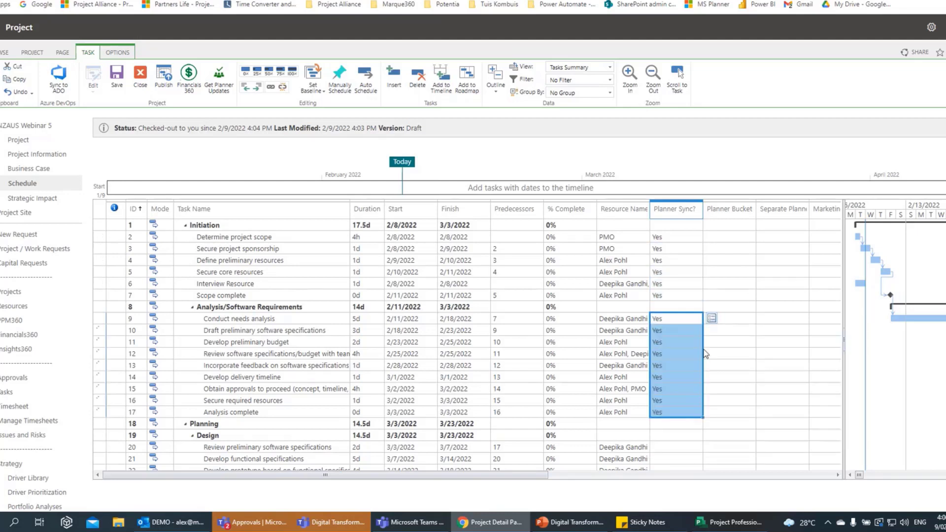
# Set the Planner Bucket to Sprint 1 for tasks 2 to 7, from Determine project scope to Scope complete.
pyautogui.click(725, 236)
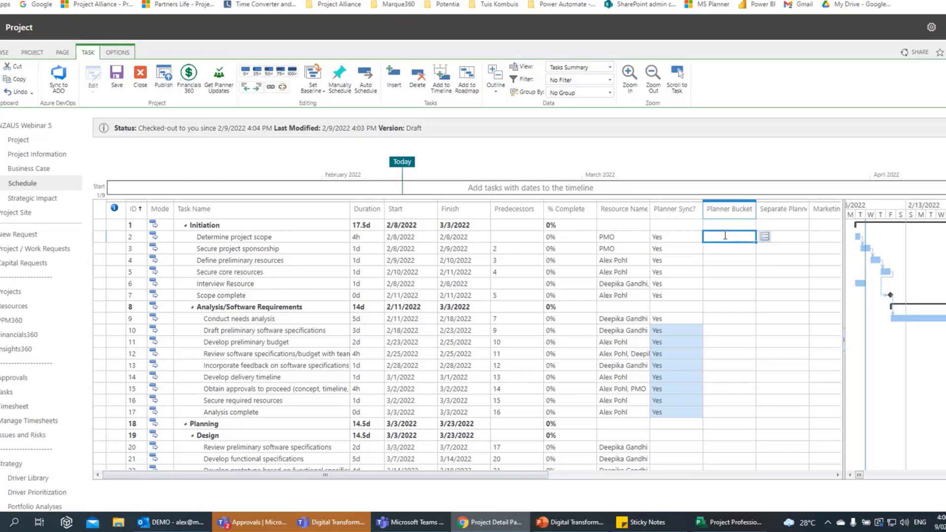
pyautogui.click(764, 237)
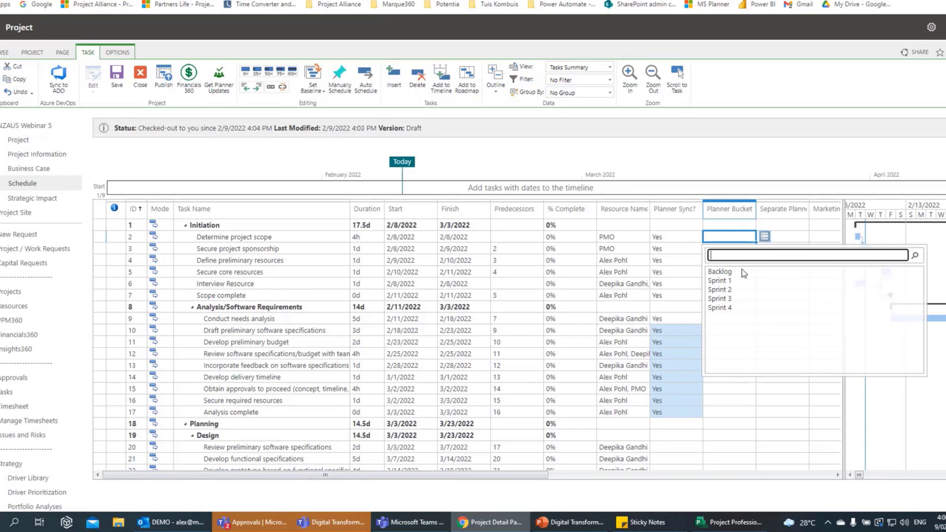
pyautogui.click(729, 282)
pyautogui.click(728, 281)
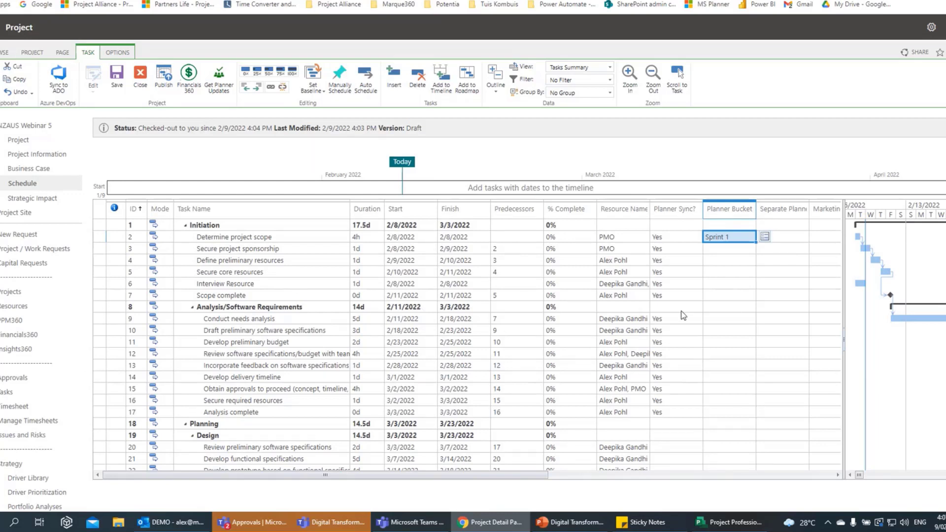
pyautogui.moveTo(755, 242); pyautogui.dragTo(752, 295)
# Set the Planner Bucket to Sprint 2 for tasks 9 to 13 under Analysis/Software Requirements.
pyautogui.click(743, 319)
pyautogui.click(765, 320)
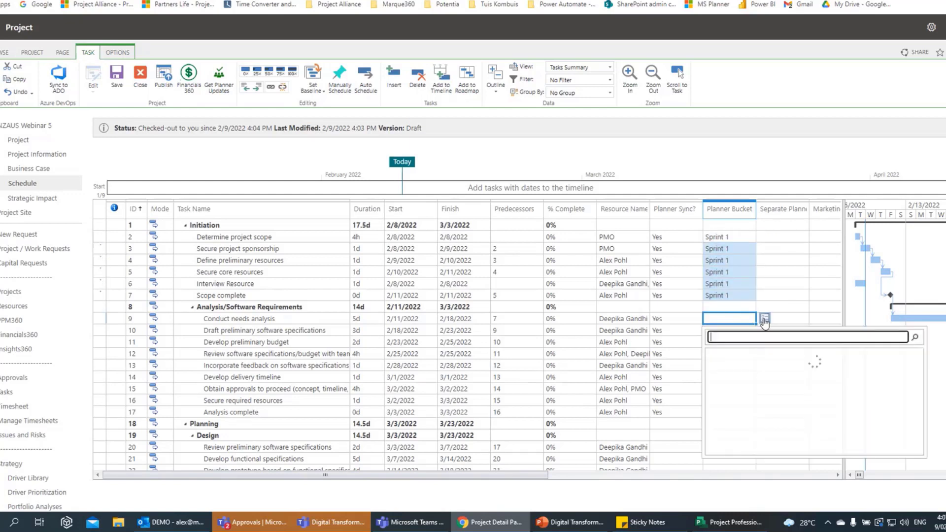
pyautogui.click(715, 373)
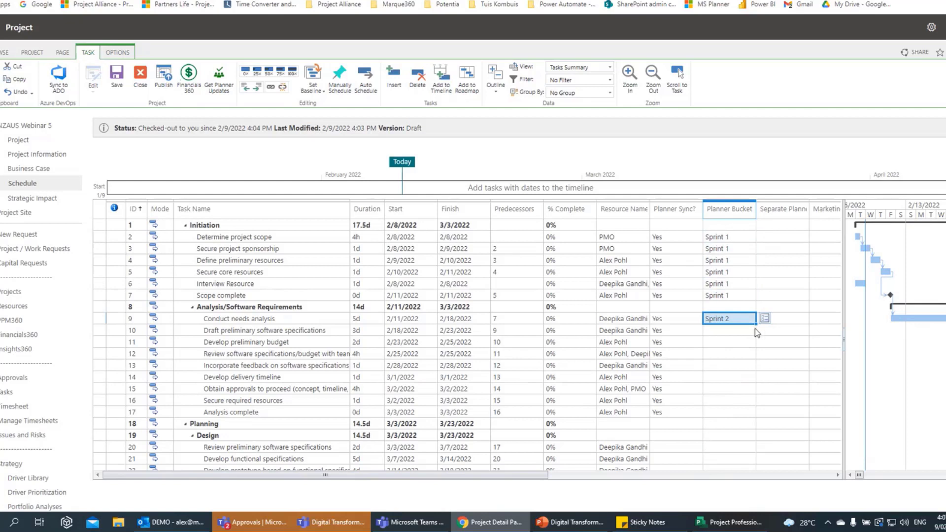
pyautogui.moveTo(755, 324); pyautogui.dragTo(752, 367)
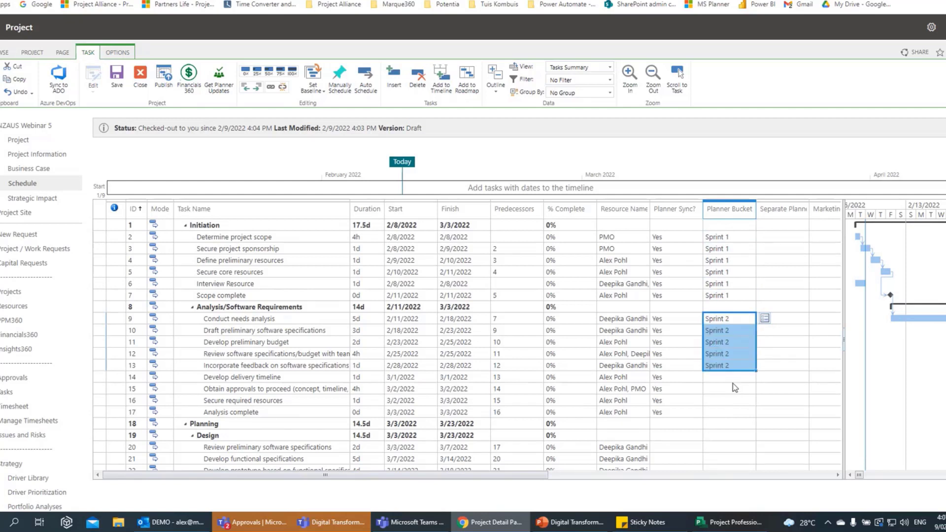
# Set the Planner Bucket to Backlog for tasks 14 to 17, from Develop delivery timeline to Analysis complete.
pyautogui.click(732, 377)
pyautogui.click(764, 377)
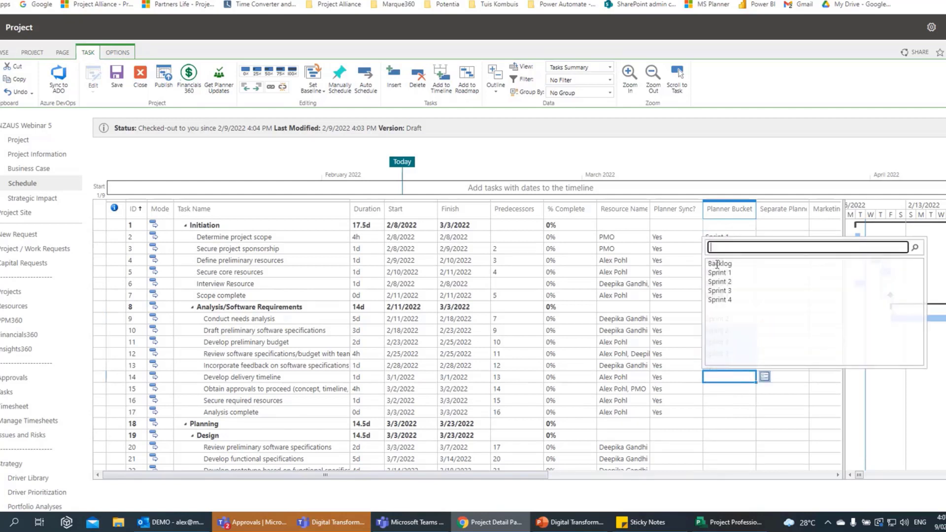
pyautogui.click(716, 263)
pyautogui.moveTo(755, 384); pyautogui.dragTo(754, 413)
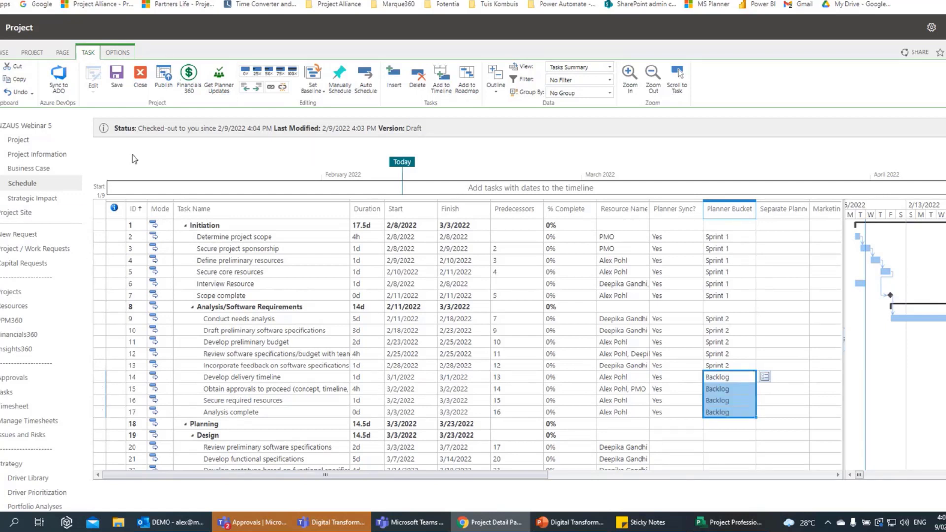
# Publish the NZAUS Webinar 5 project, then close it and check it in.
pyautogui.click(162, 78)
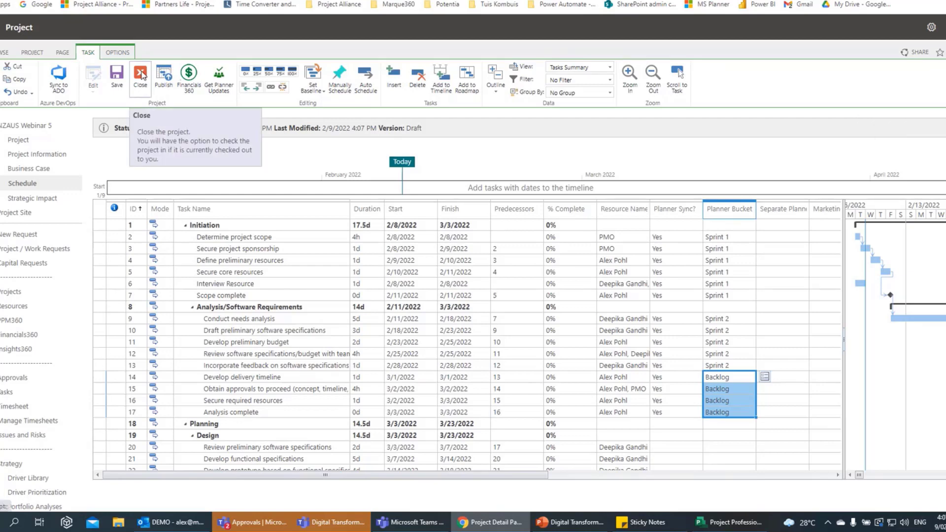
pyautogui.click(141, 74)
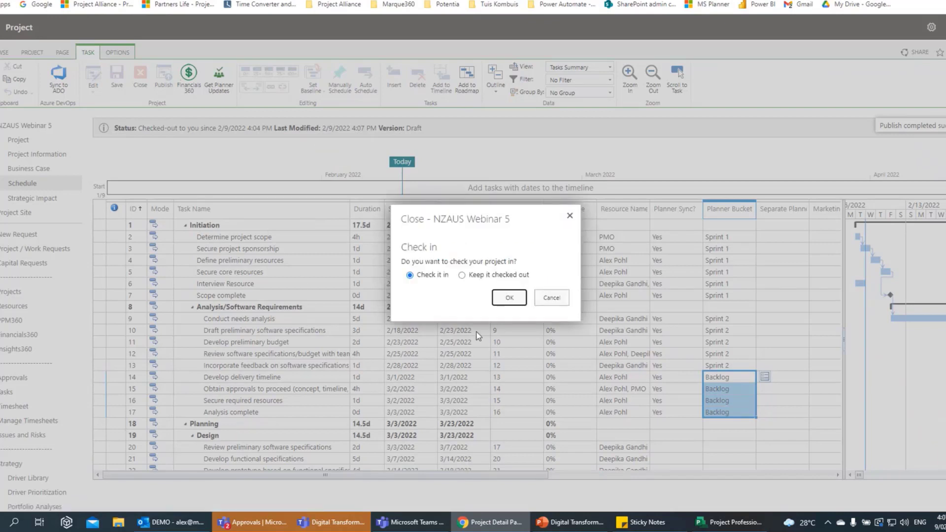
pyautogui.click(510, 299)
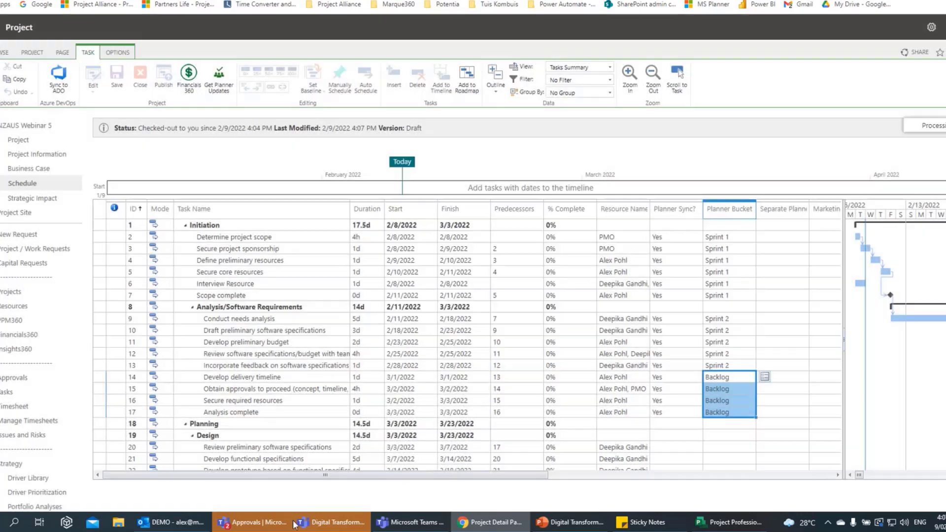
# Switch to Microsoft Teams and open the General channel of the NZAUS Webinar 5 team.
pyautogui.click(296, 523)
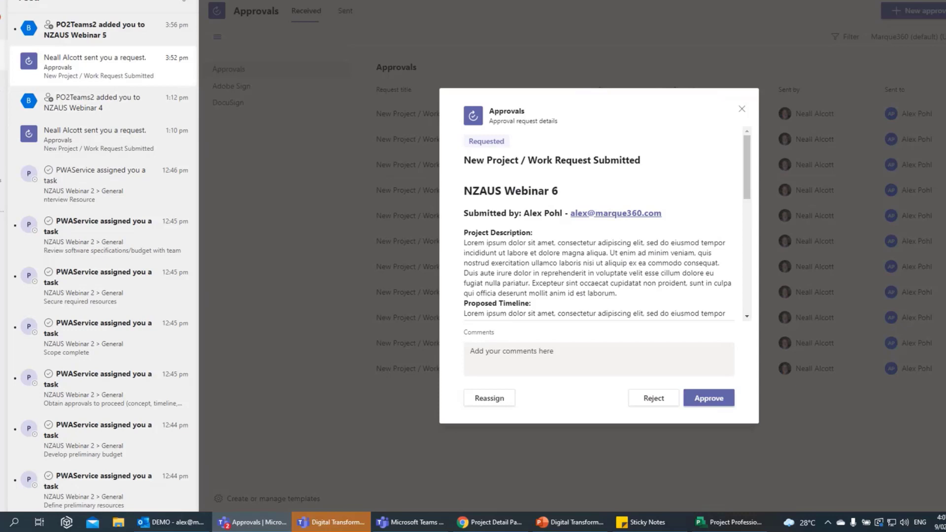
pyautogui.click(61, 368)
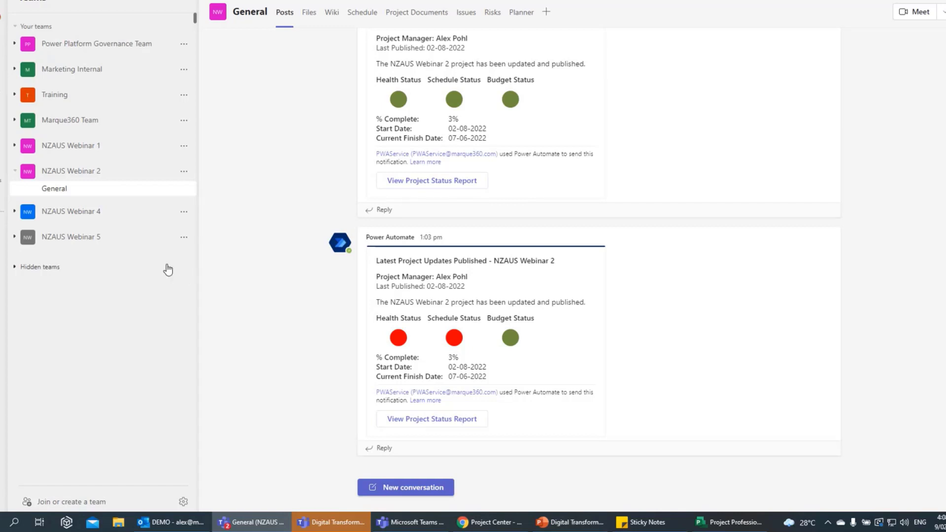
pyautogui.click(61, 241)
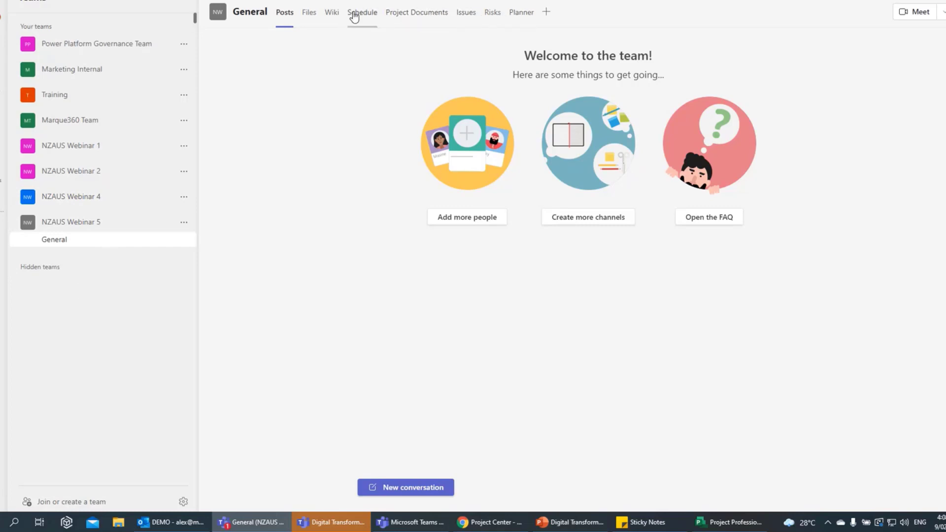
# View the project schedule inside the NZAUS Webinar 5 channel and select the Interview Resource task.
pyautogui.click(490, 522)
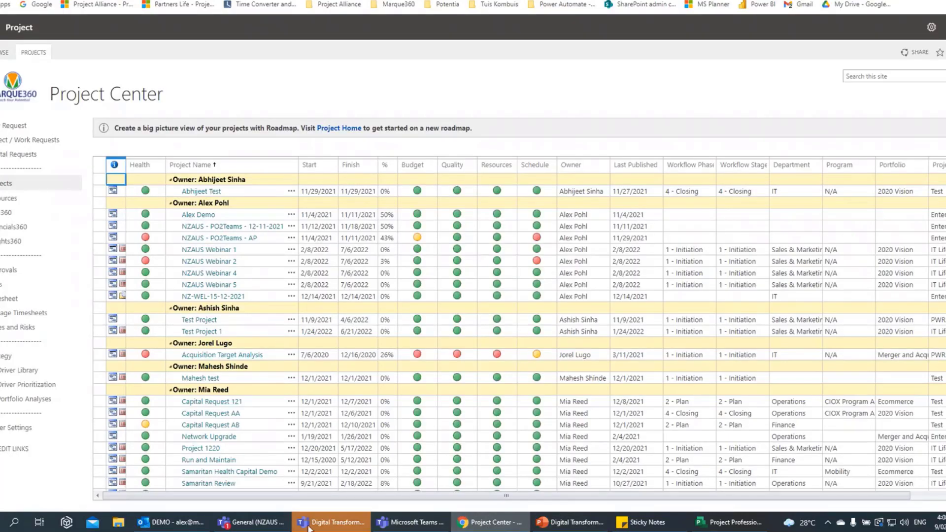
pyautogui.click(248, 523)
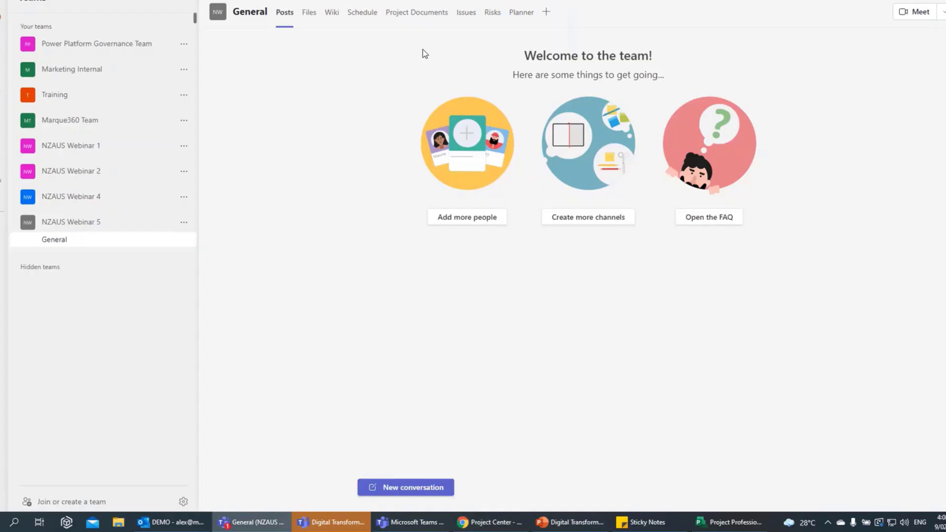
pyautogui.click(360, 15)
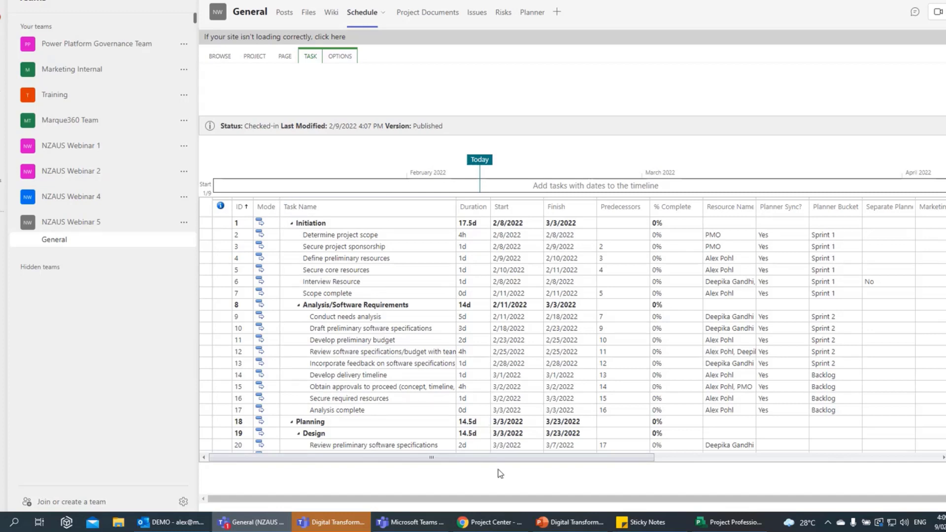
pyautogui.click(497, 527)
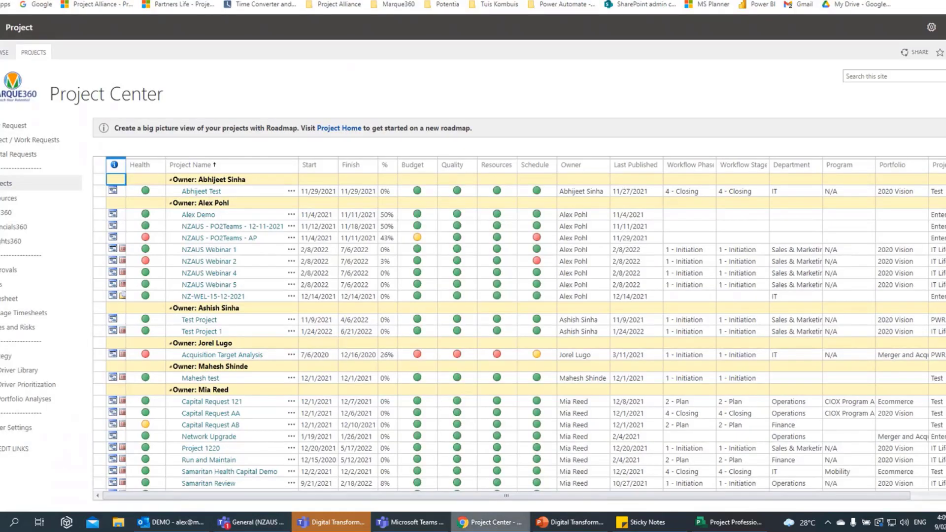
pyautogui.click(351, 526)
pyautogui.click(247, 521)
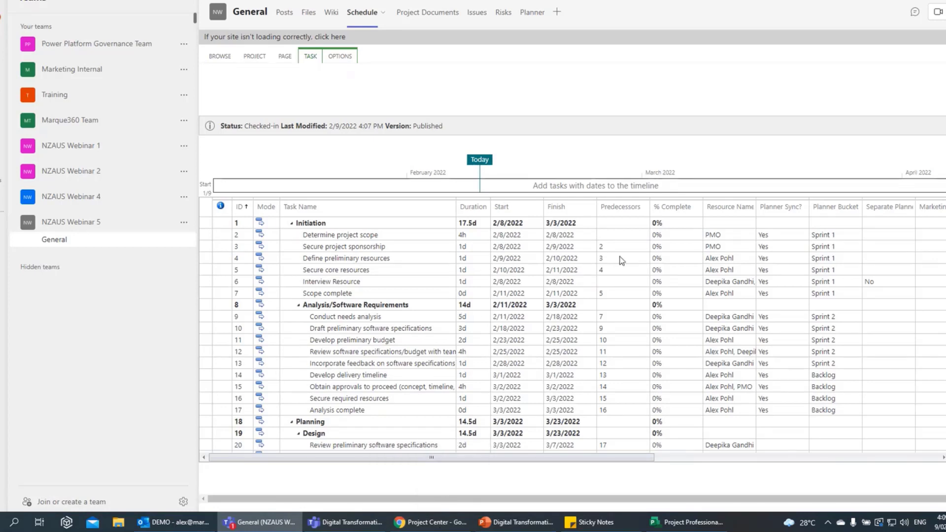
pyautogui.click(371, 284)
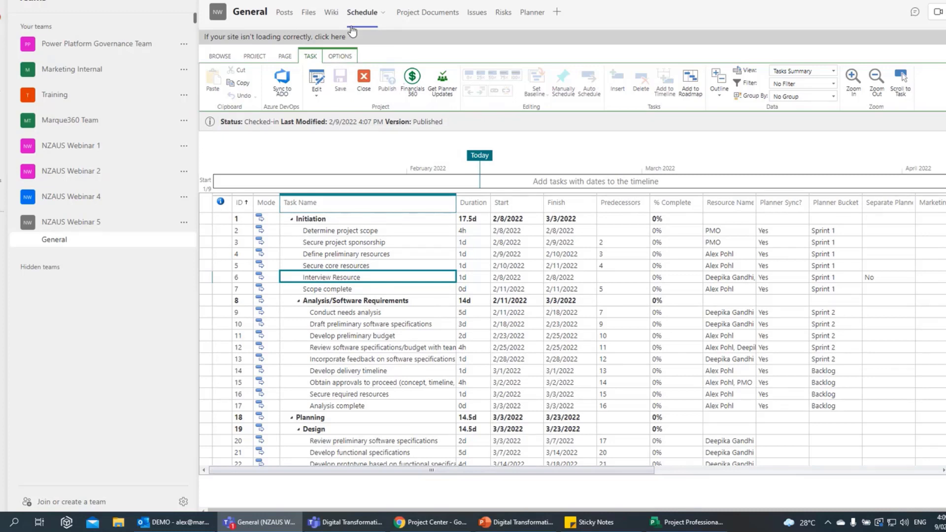
# Open the Status Reports folder in the channel's project documents.
pyautogui.click(424, 19)
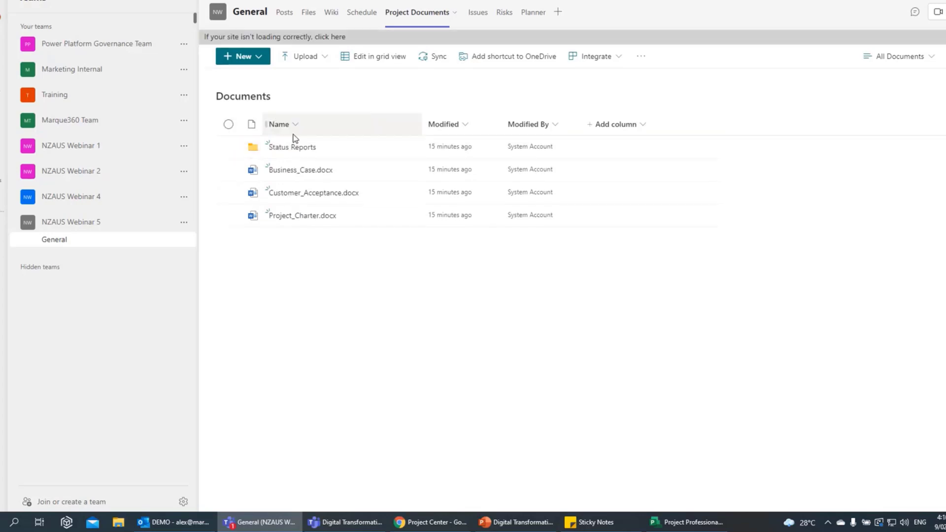
pyautogui.click(292, 147)
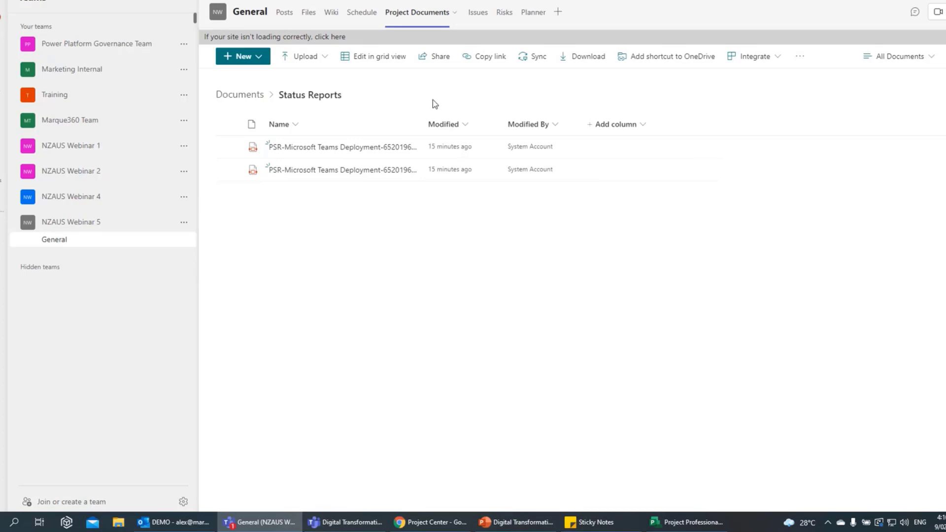
# Examine the project's issues list and risks list in the General channel.
pyautogui.click(476, 18)
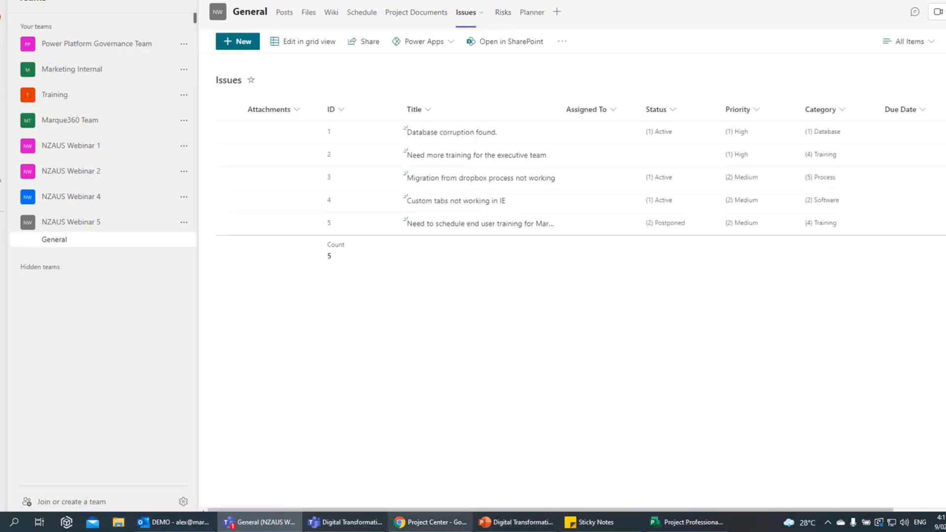
pyautogui.click(424, 522)
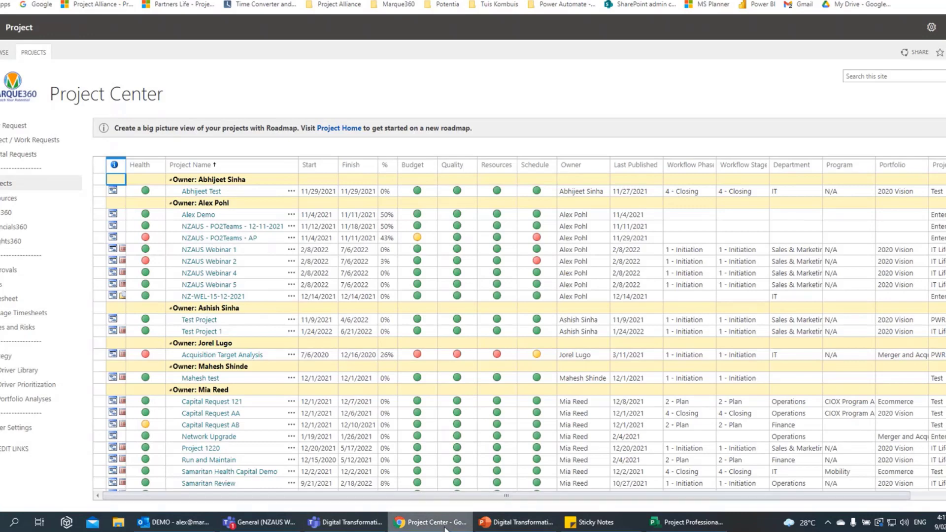
pyautogui.click(423, 522)
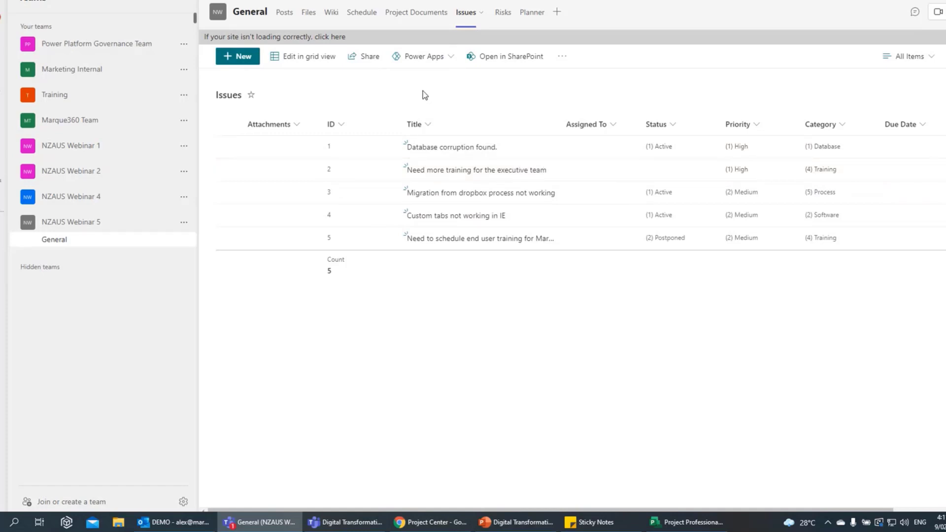
pyautogui.click(503, 14)
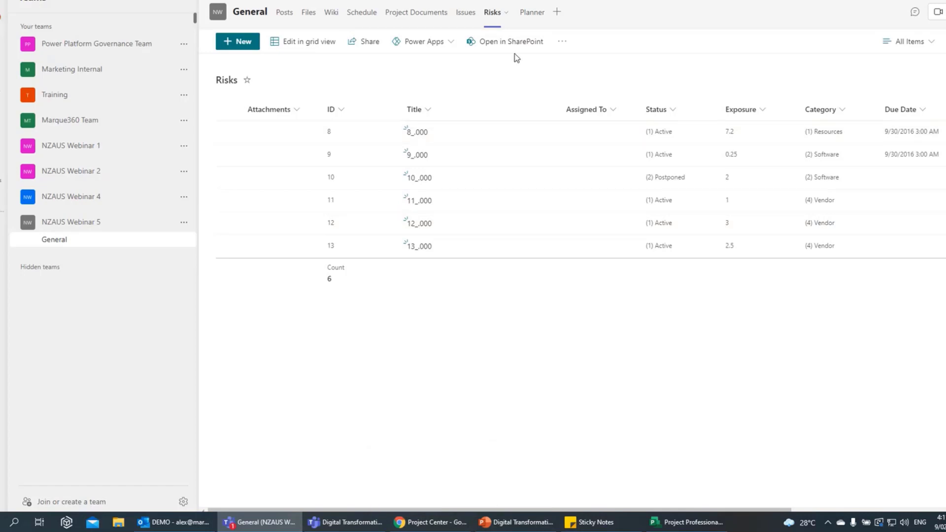
# View the channel's Planner board, and list the owners, members and guests of the NZAUS Webinar 5 team.
pyautogui.click(532, 14)
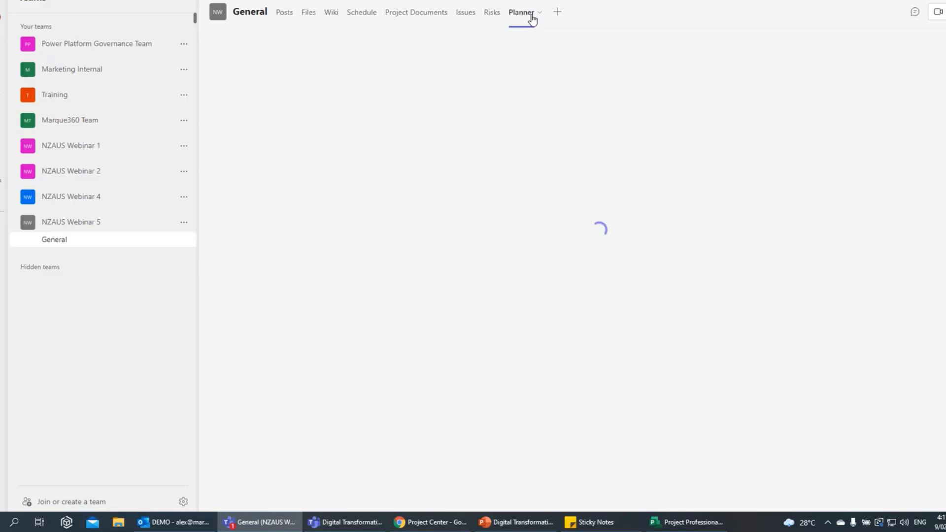
pyautogui.click(532, 19)
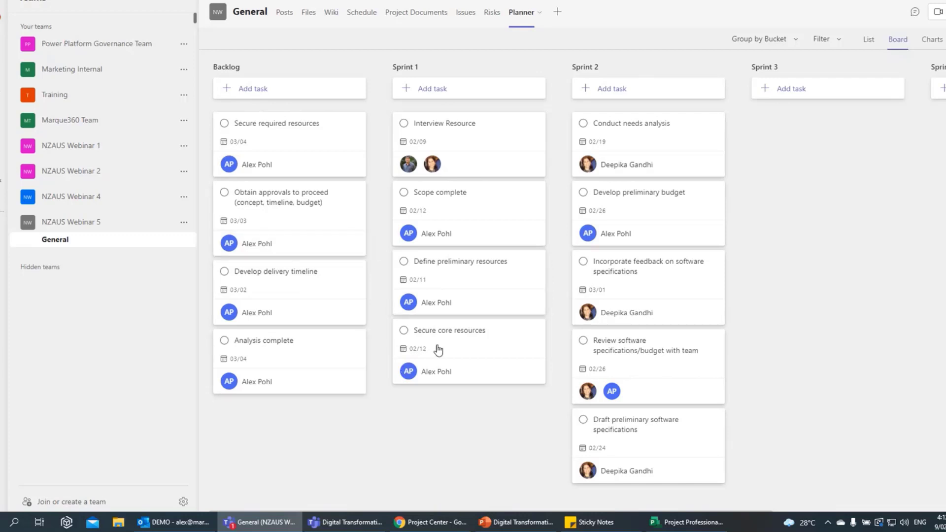
pyautogui.click(184, 223)
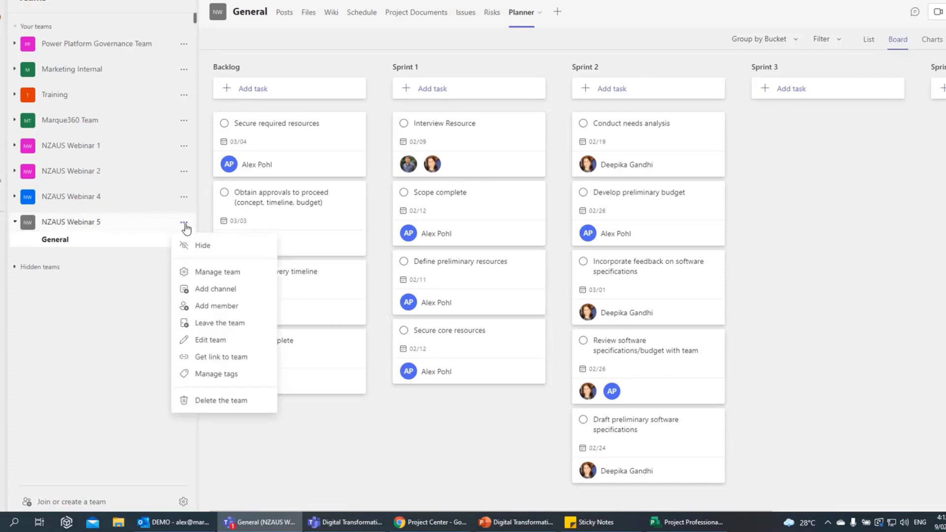
pyautogui.click(204, 273)
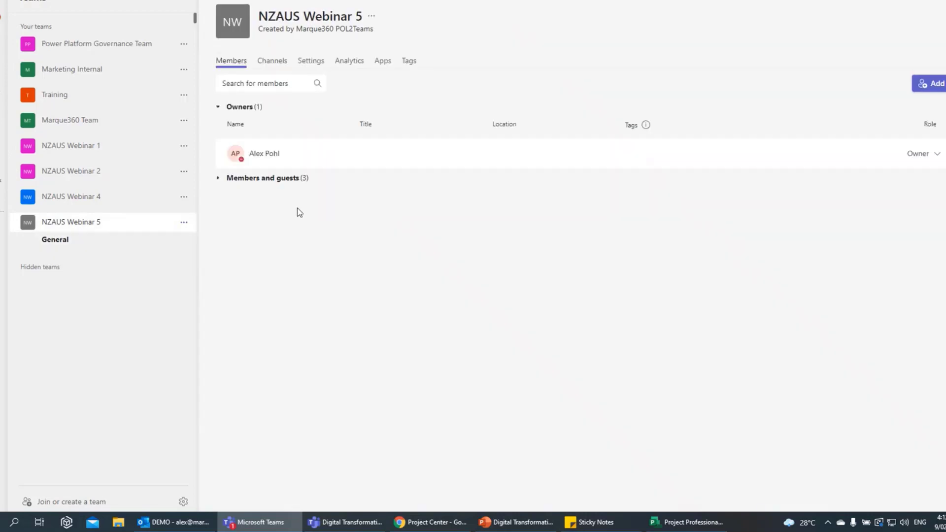
pyautogui.click(217, 179)
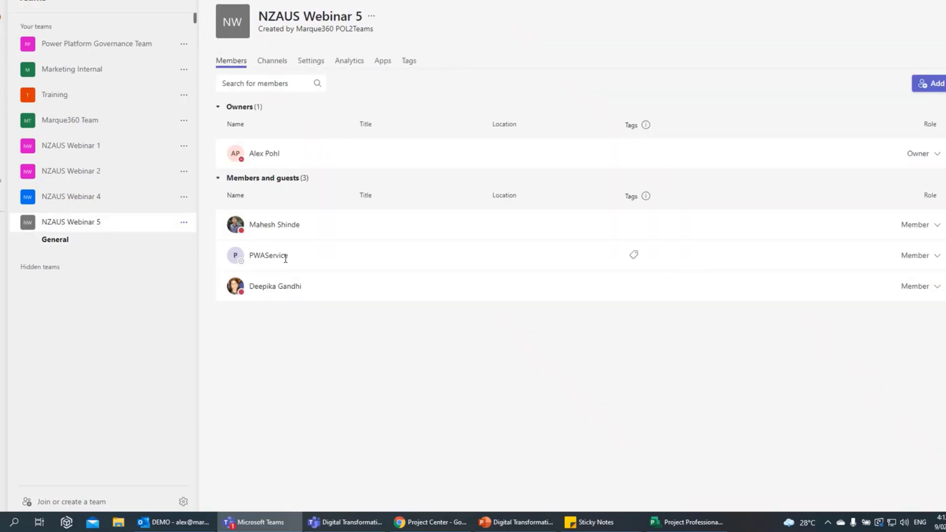
# Return to the General channel's Planner board and group its tasks by Progress.
pyautogui.click(84, 244)
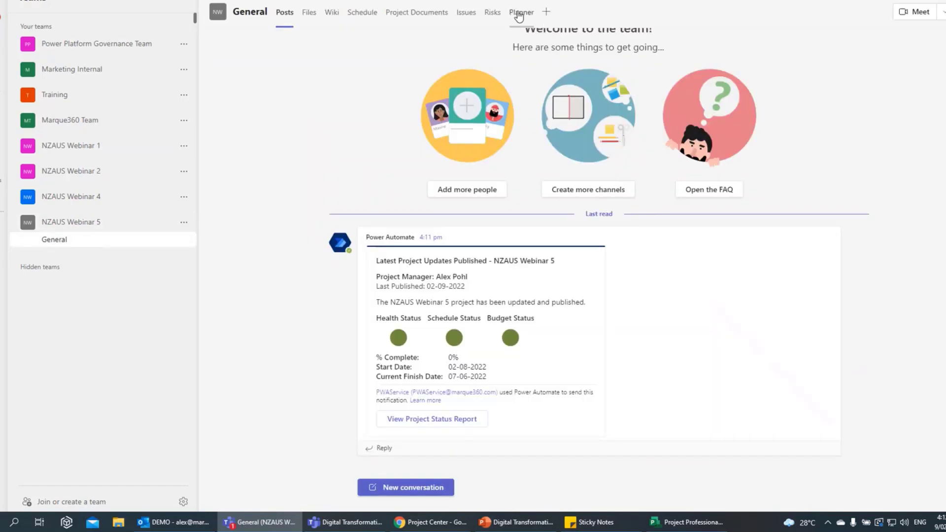
pyautogui.click(519, 15)
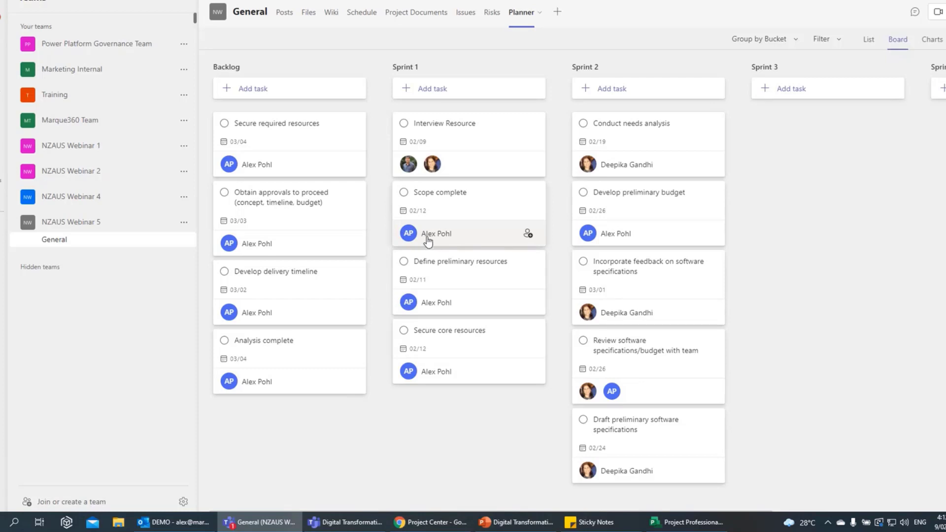
pyautogui.click(796, 39)
pyautogui.click(755, 96)
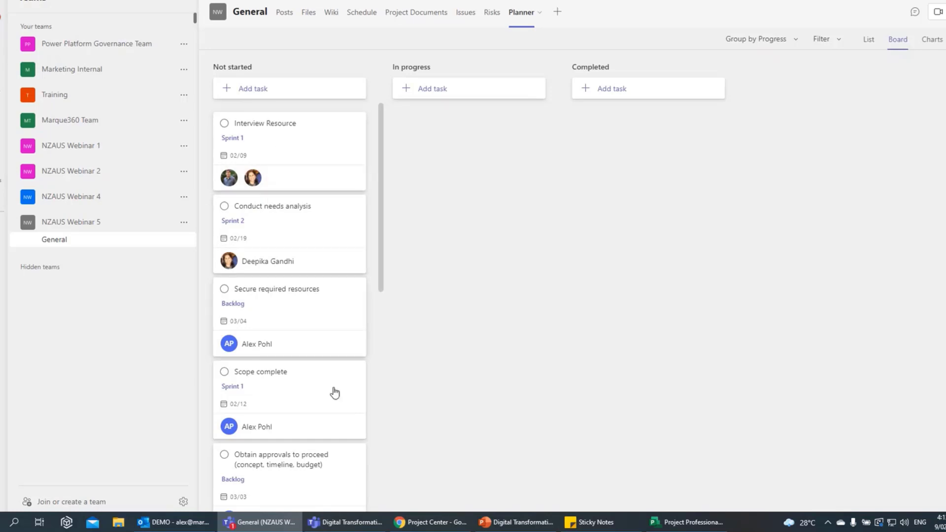
# Move the Interview Resource task from Not started to In progress on the Planner board.
pyautogui.click(443, 524)
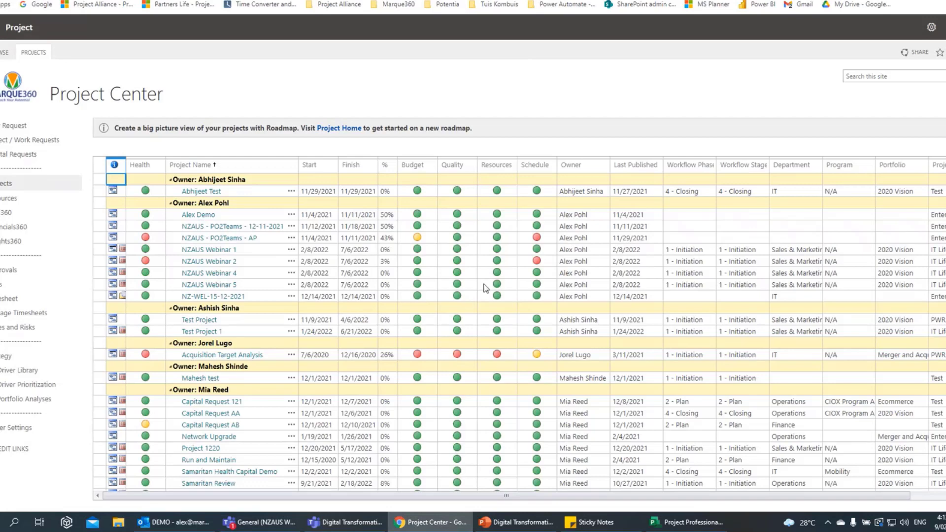
pyautogui.click(427, 525)
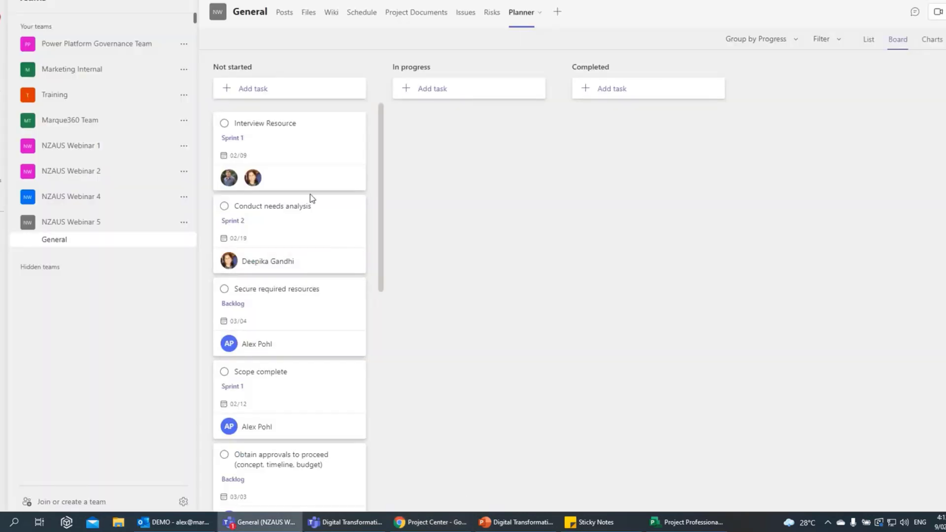
pyautogui.moveTo(274, 148); pyautogui.dragTo(454, 147)
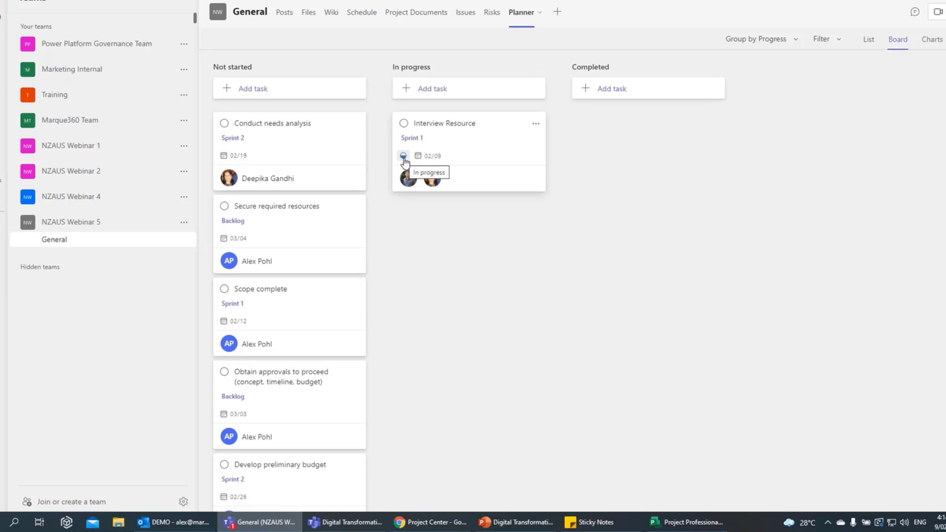
# Switch to Project Web App's timesheet and enter 1h of actual work on Mon 2/7 for the preliminary resources task starting 2/3/2022.
pyautogui.click(431, 517)
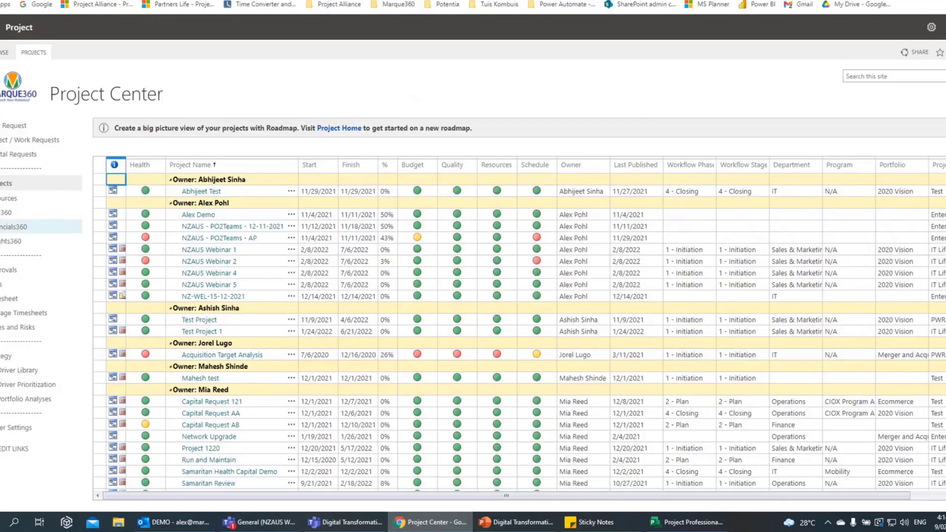
pyautogui.click(7, 304)
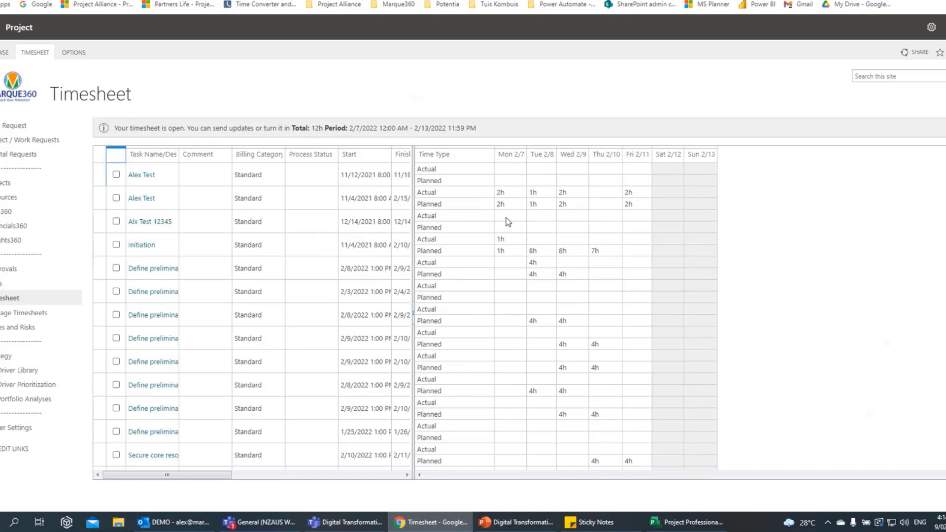
pyautogui.click(506, 287)
pyautogui.write('1')
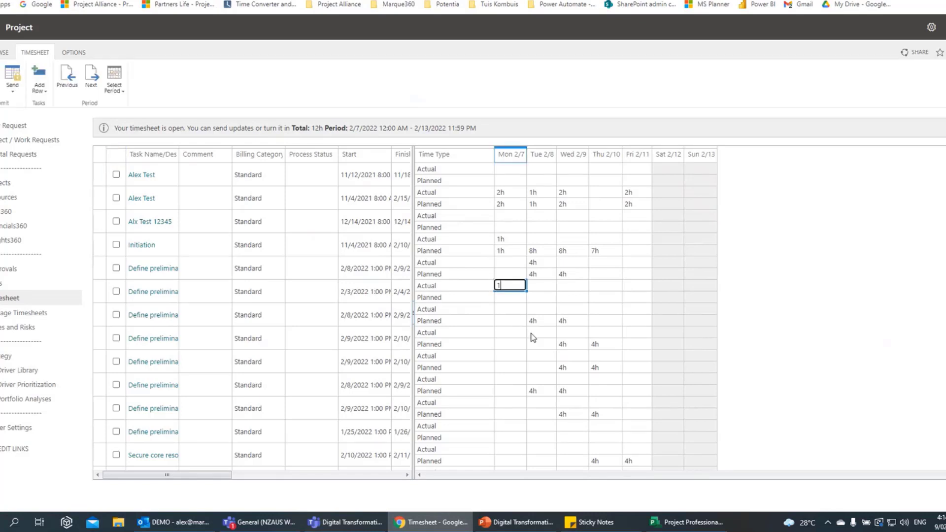
pyautogui.press('Tab')
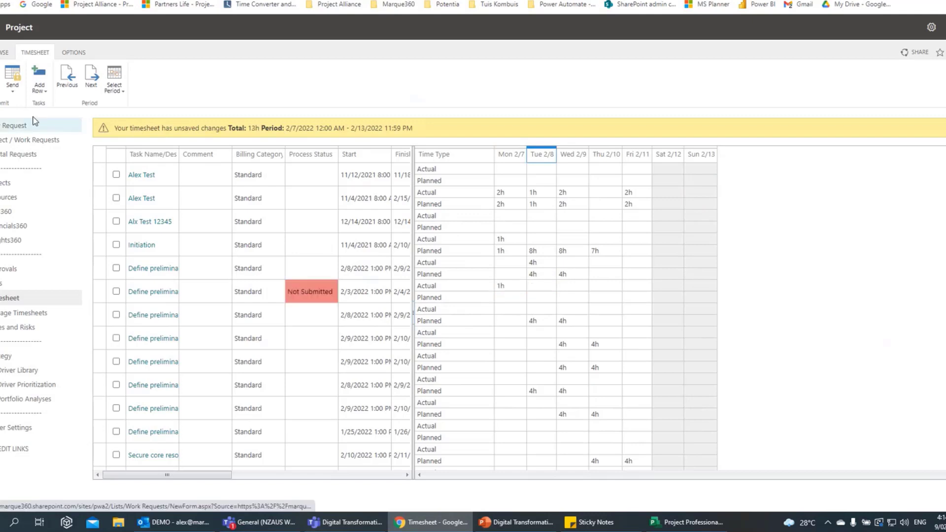
# Turn in the final timesheet for 2/7/2022 to 2/13/2022 without a comment, and check the Approvals and Tasks pages.
pyautogui.click(13, 78)
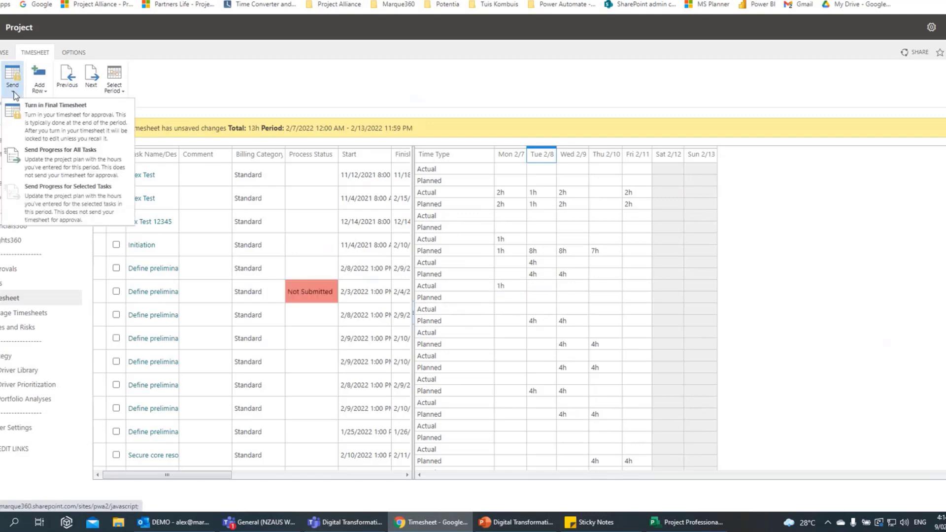
pyautogui.click(34, 108)
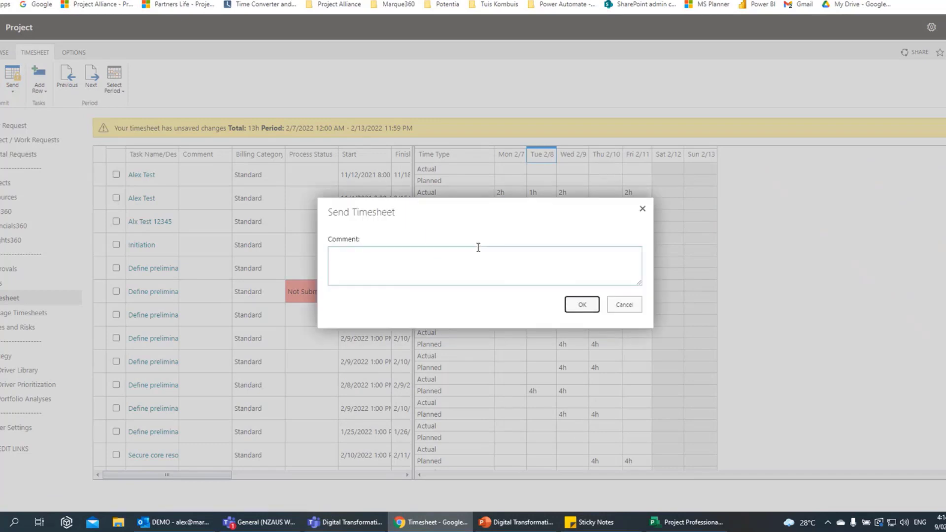
pyautogui.click(586, 307)
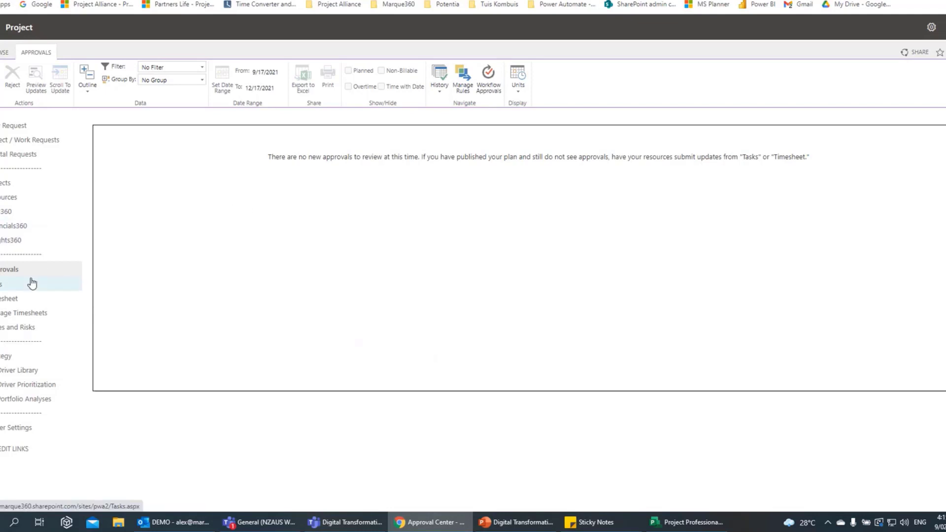
pyautogui.click(8, 290)
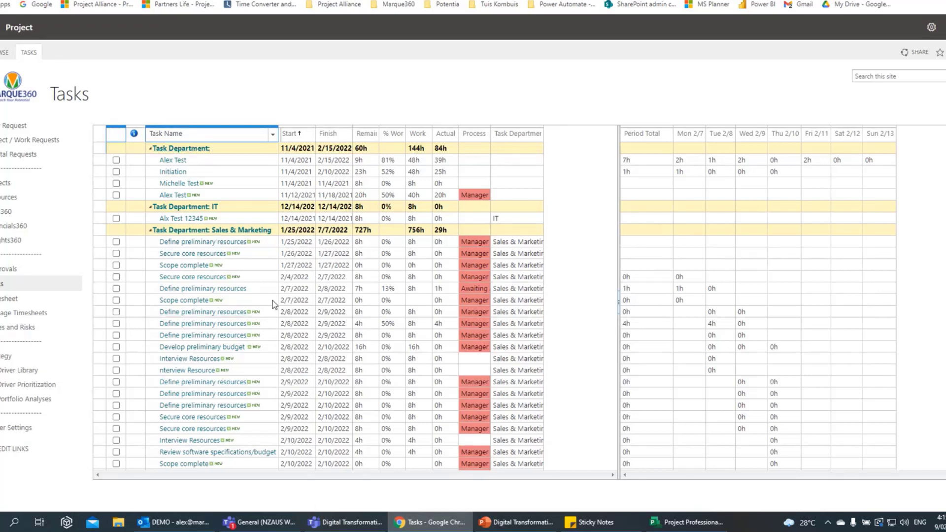
pyautogui.click(694, 254)
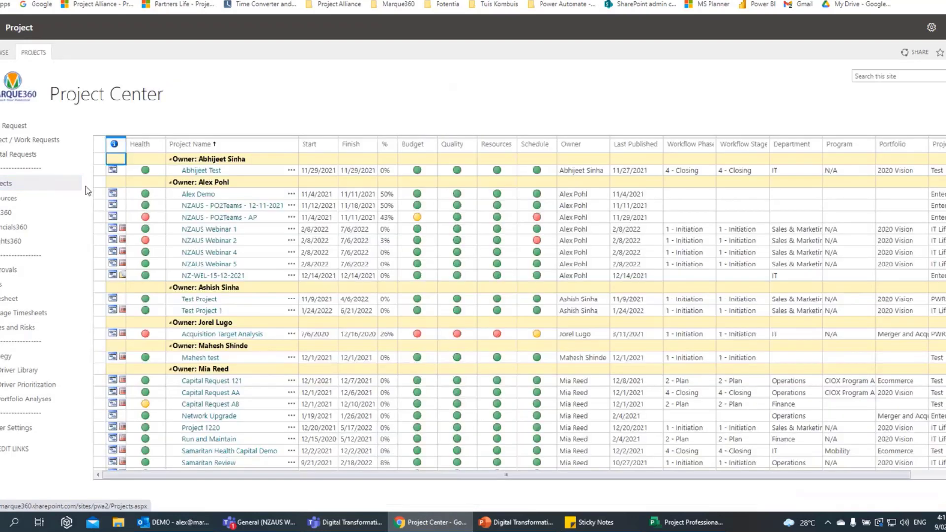
# Open the NZAUS Webinar 5 project's schedule and get its Planner updates.
pyautogui.click(196, 268)
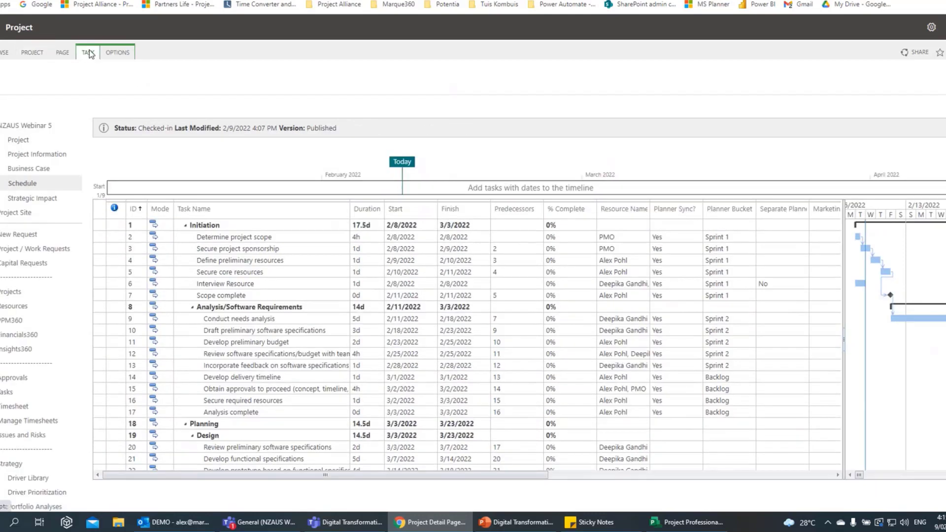
pyautogui.click(93, 53)
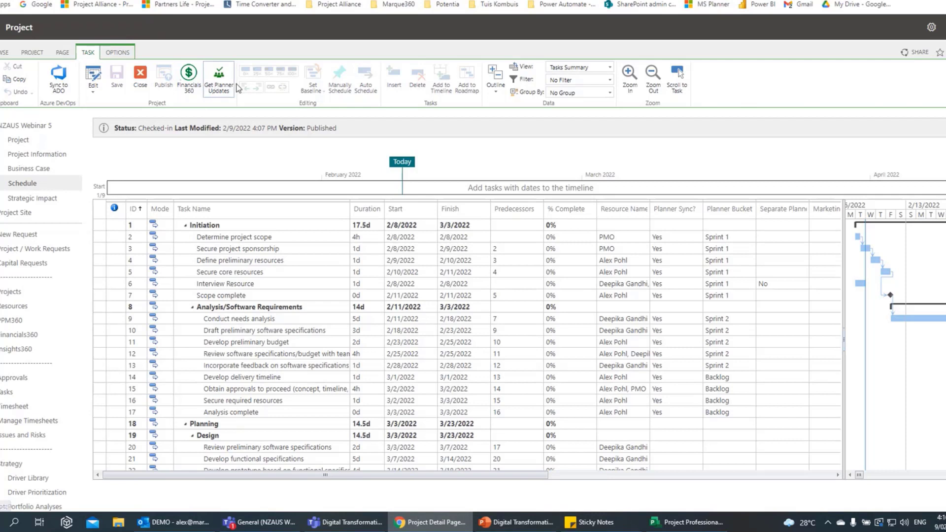
pyautogui.click(219, 88)
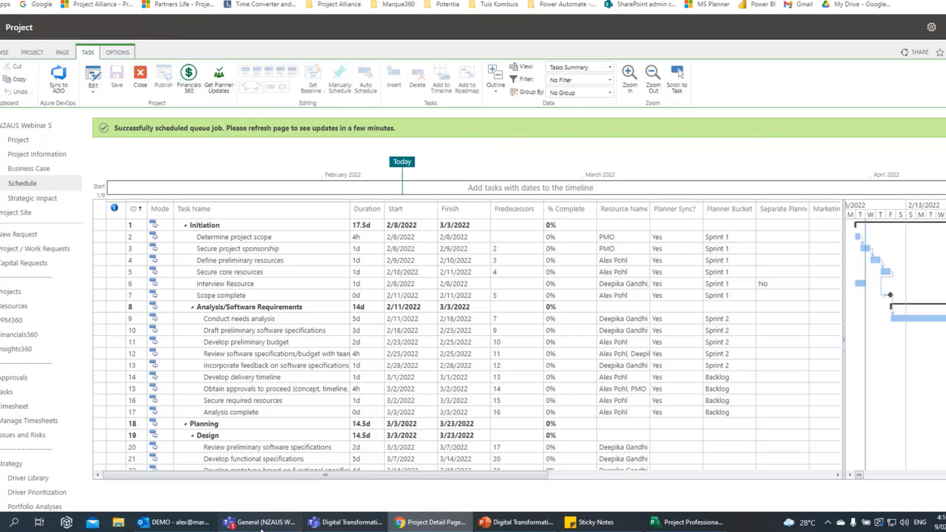
# Move Conduct needs analysis and Scope complete to In progress on the Teams Planner board, and reload the schedule in Project Web App.
pyautogui.click(261, 523)
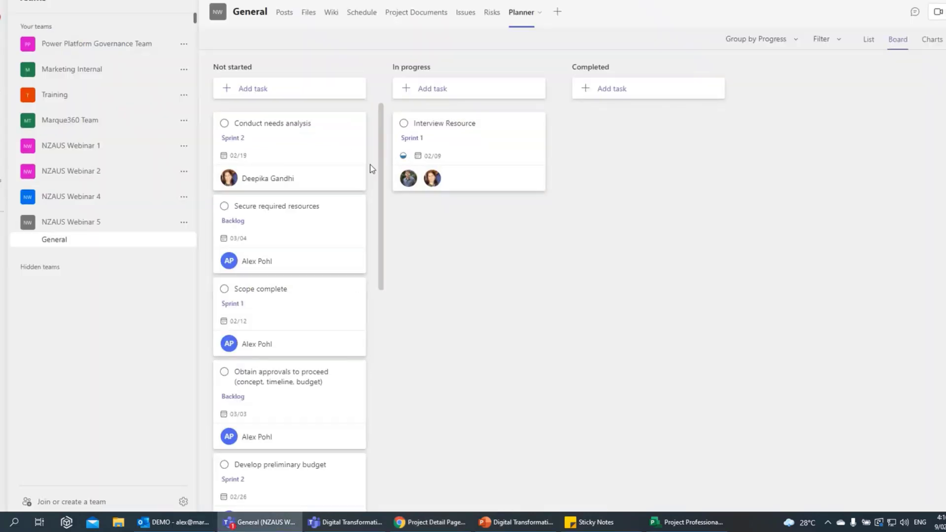
pyautogui.click(440, 523)
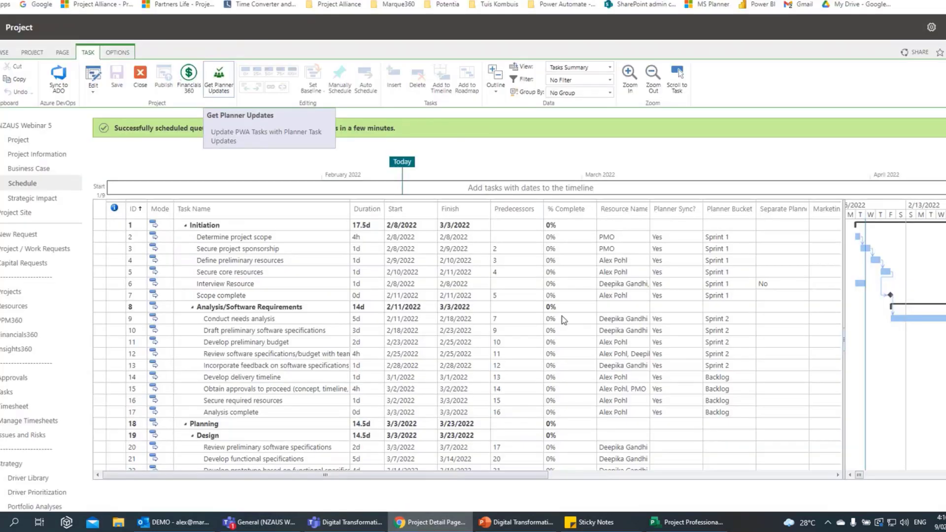
pyautogui.press('F5')
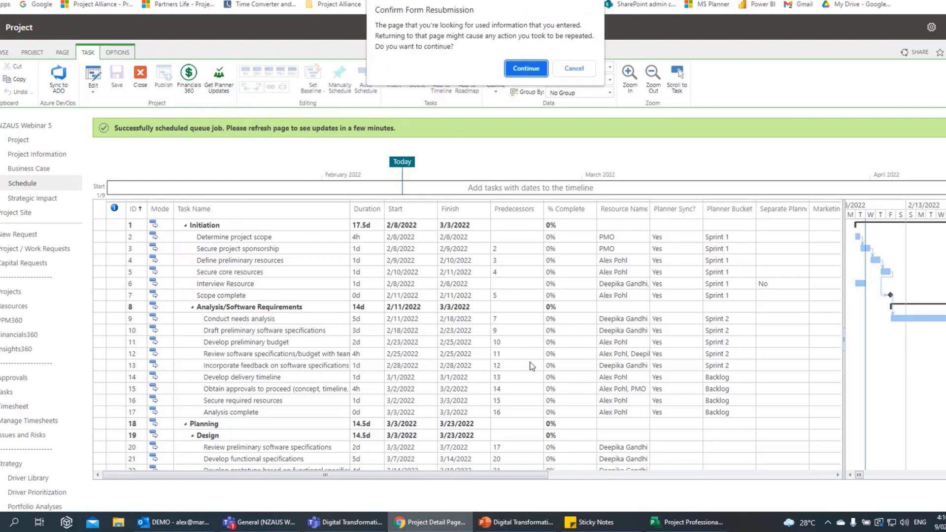
pyautogui.click(534, 72)
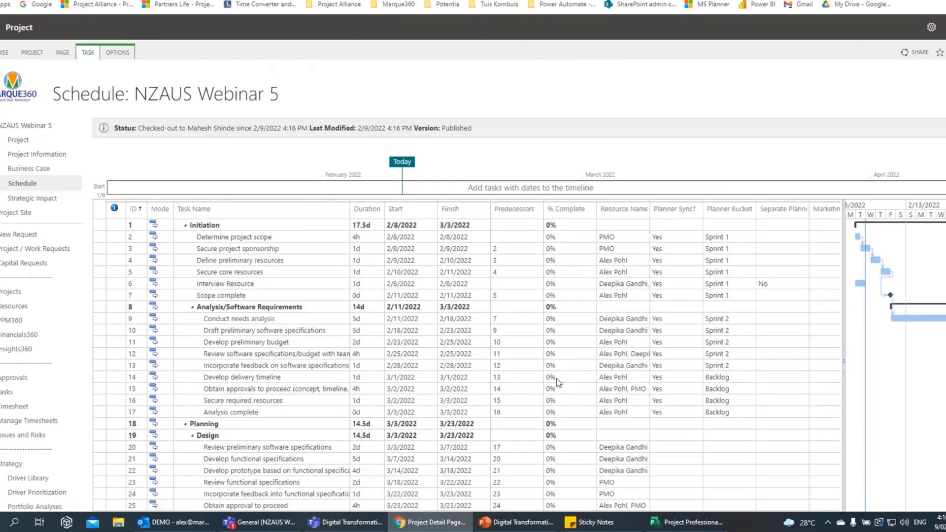
# On the Teams Planner board, move Secure required resources, Define preliminary resources and Develop preliminary budget from Not started to Completed.
pyautogui.click(246, 525)
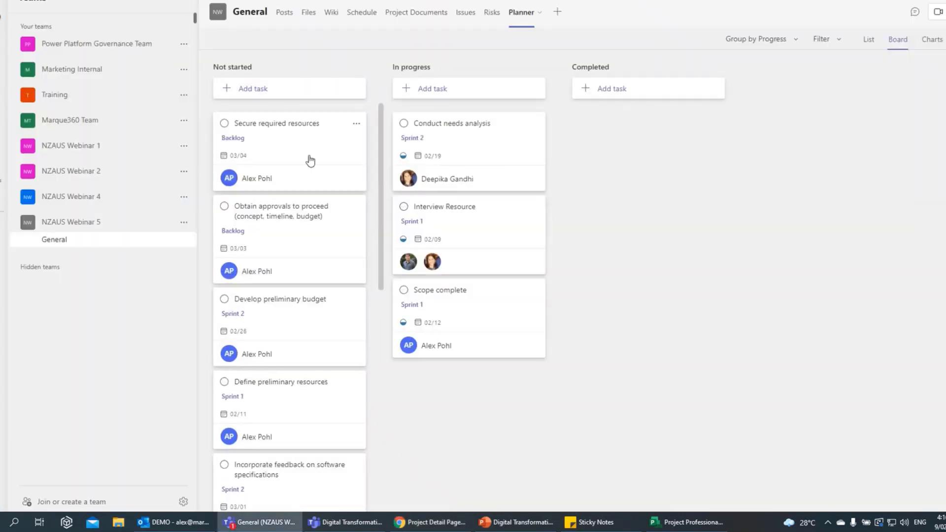
pyautogui.moveTo(310, 160); pyautogui.dragTo(625, 148)
pyautogui.moveTo(295, 232); pyautogui.dragTo(630, 207)
pyautogui.moveTo(319, 263); pyautogui.dragTo(633, 229)
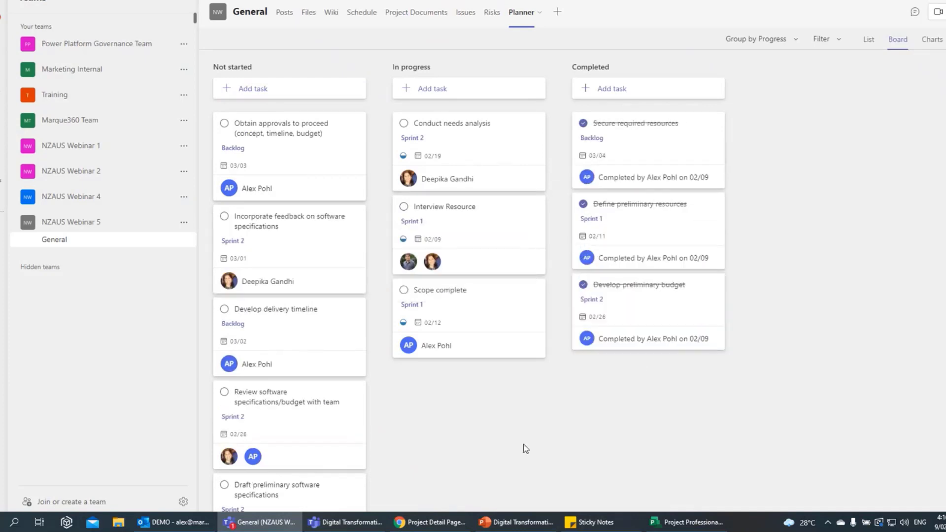
# Switch to Project Web App and try to get Planner updates for the NZAUS Webinar 5 schedule again.
pyautogui.click(430, 525)
pyautogui.click(88, 52)
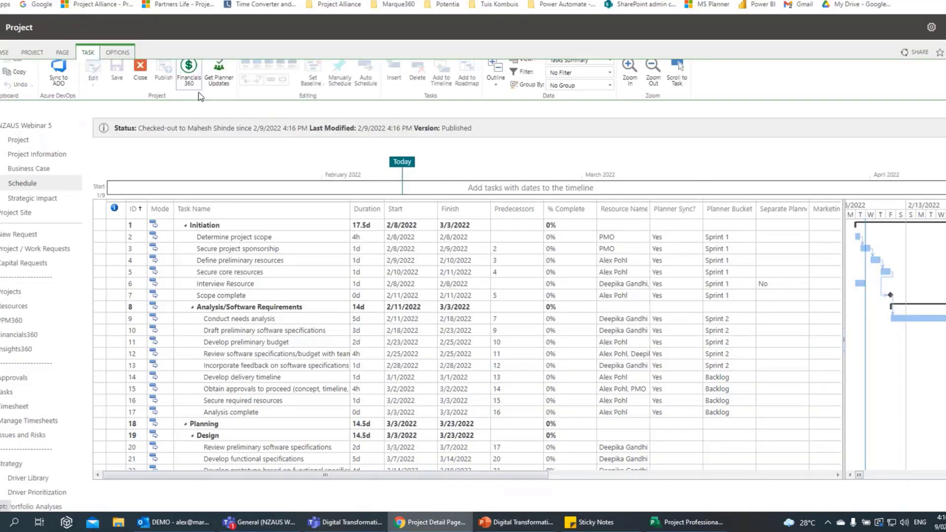
pyautogui.click(219, 78)
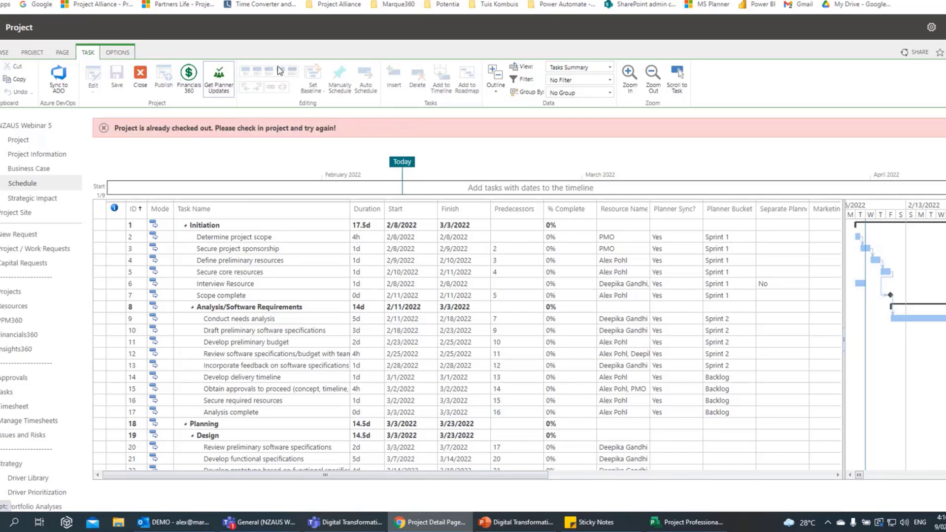
# Switch to Teams and view the General channel's posts and the NZAUS Webinar 5 team's membership page.
pyautogui.click(247, 528)
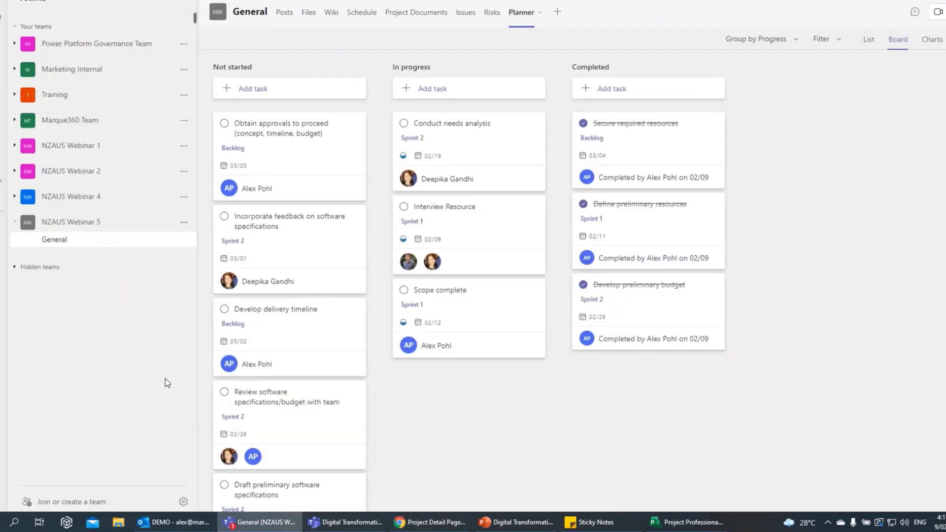
pyautogui.click(286, 20)
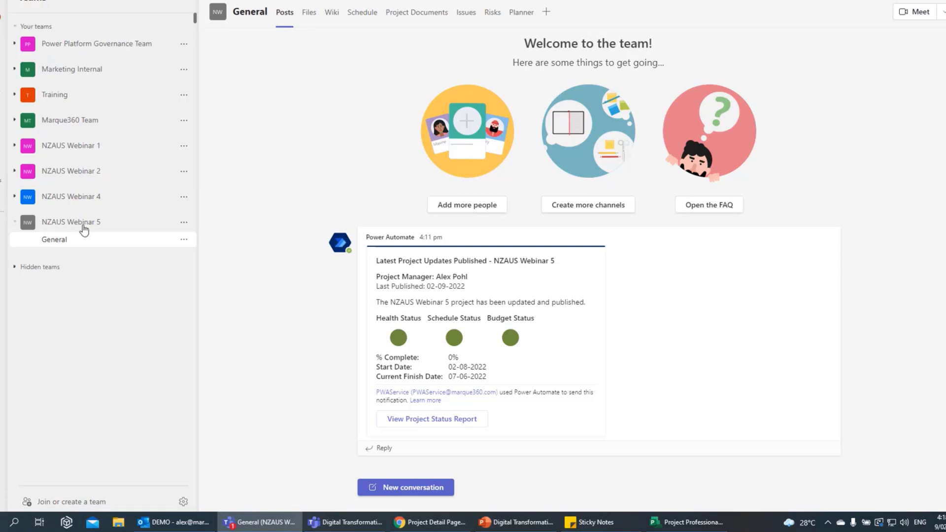
pyautogui.click(184, 223)
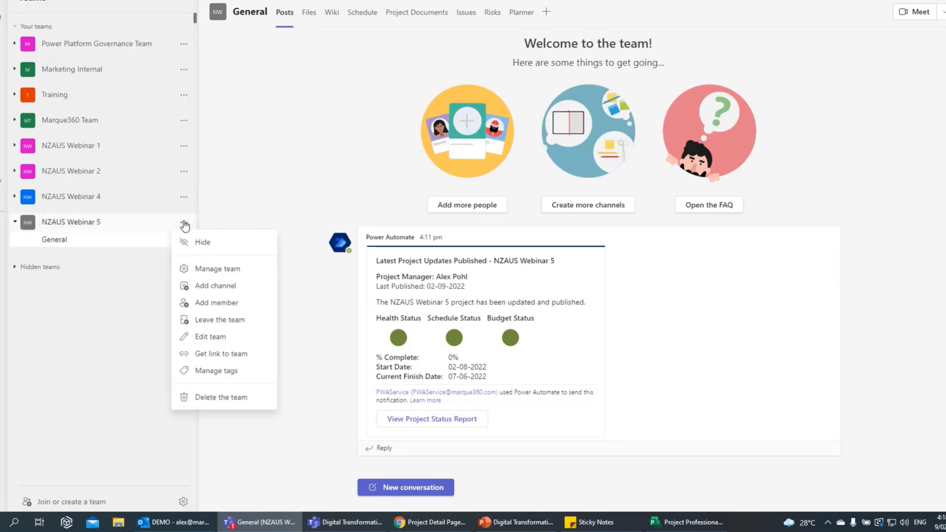
pyautogui.click(207, 270)
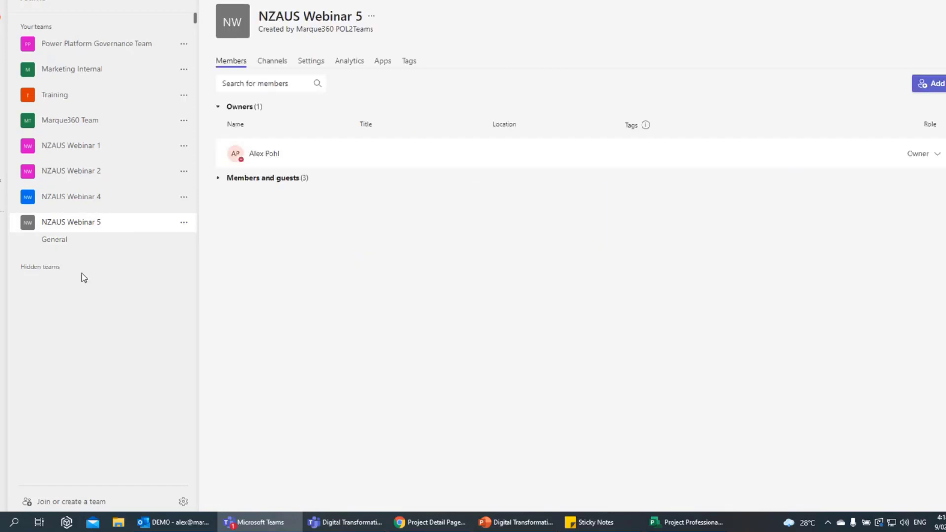
pyautogui.click(60, 245)
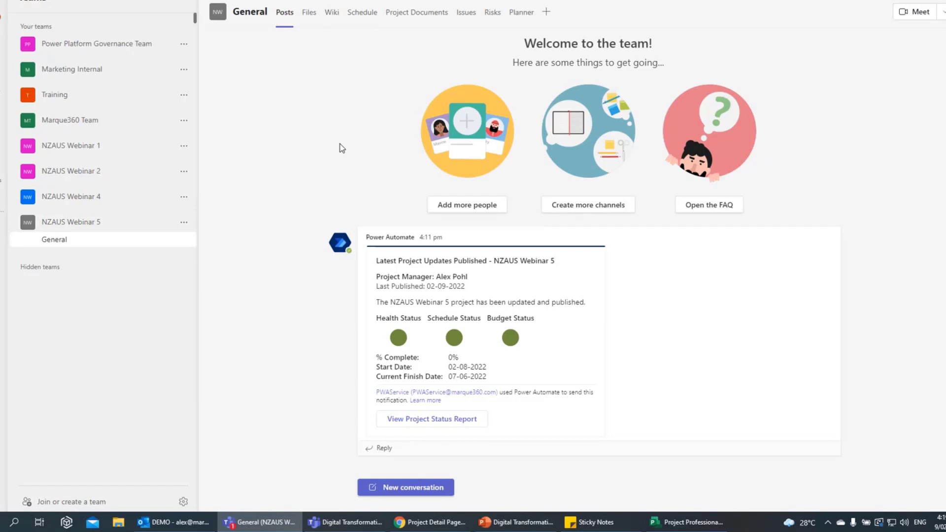
# Switch to Project Web App and reload the NZAUS Webinar 5 schedule to check for synced Planner progress.
pyautogui.click(443, 527)
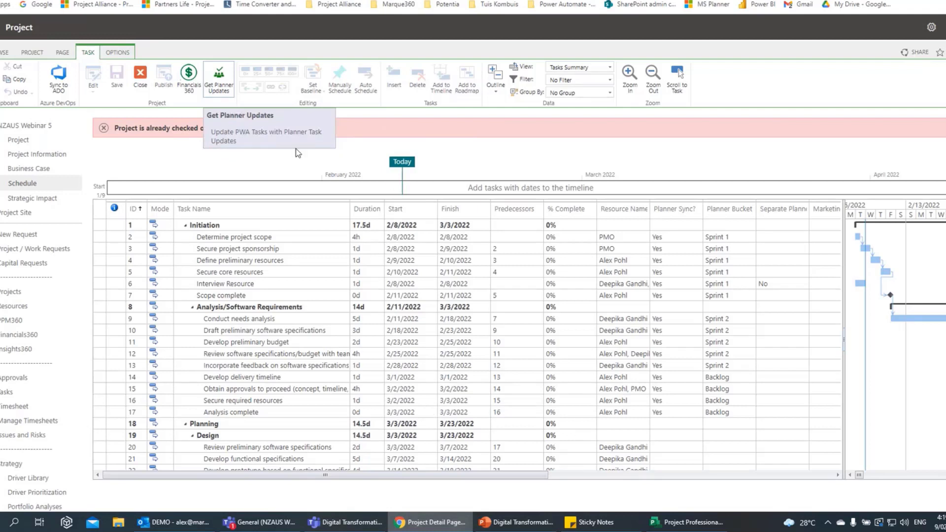
pyautogui.press('F5')
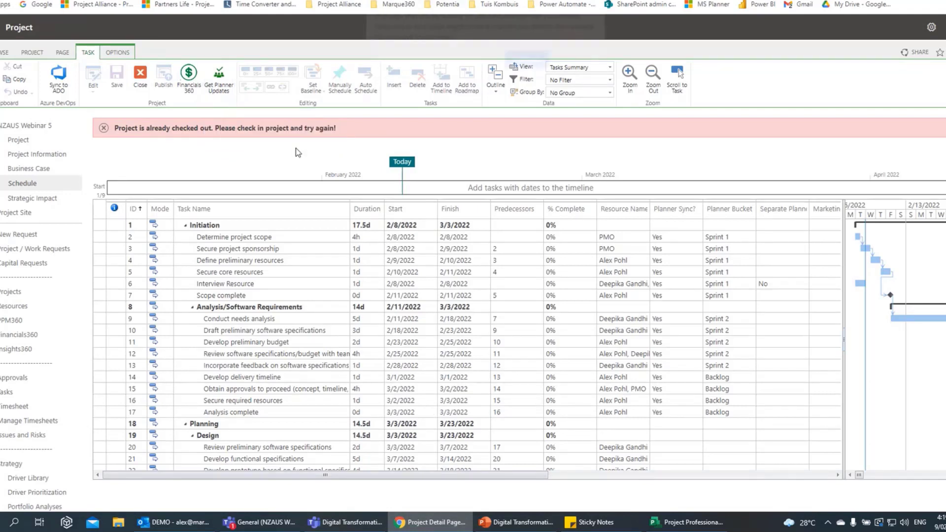
pyautogui.press('Escape')
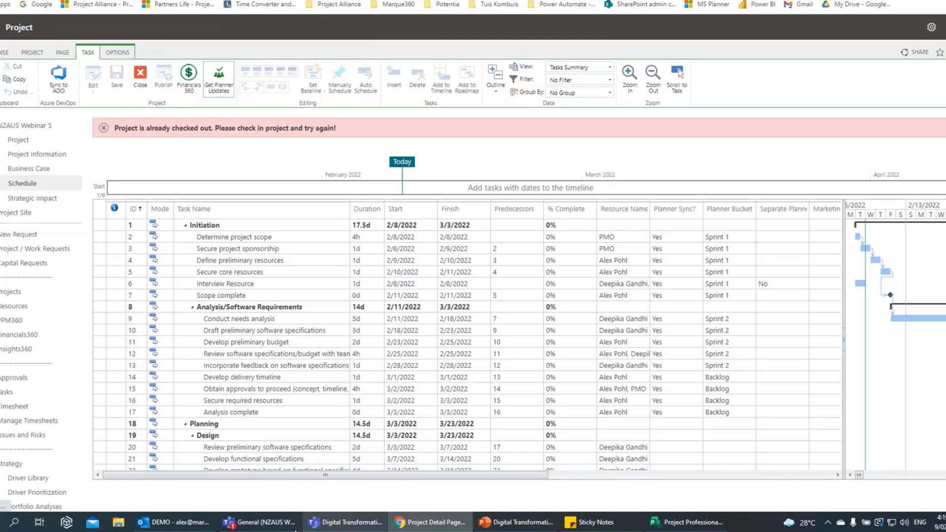
pyautogui.click(294, 527)
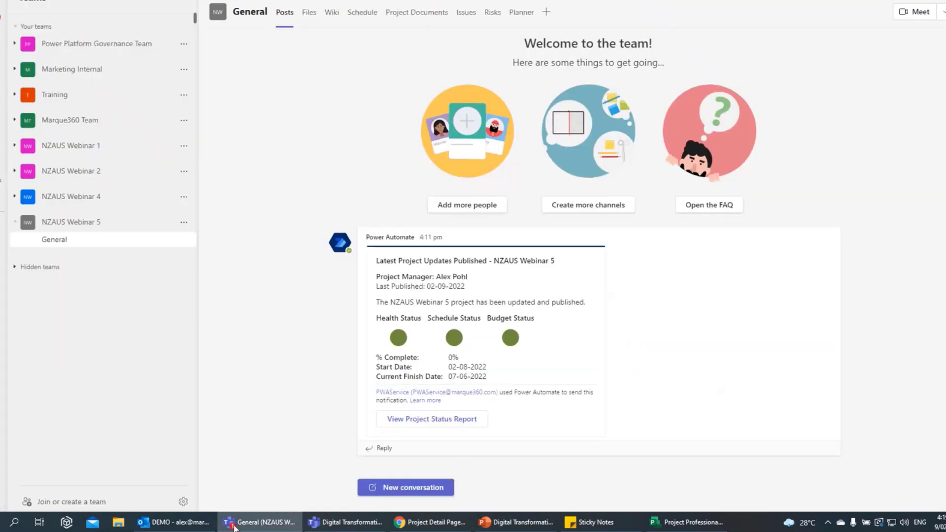
pyautogui.click(429, 522)
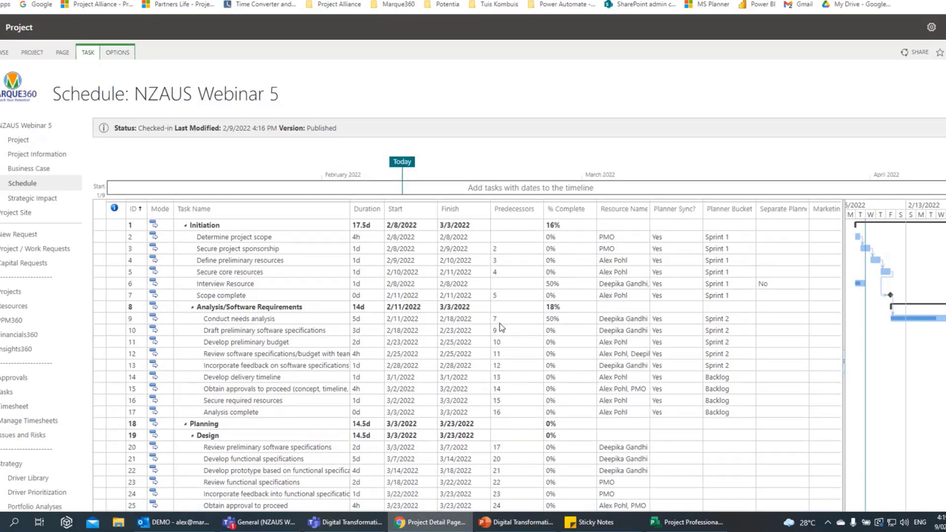
# Examine the % Complete value of the Interview Resource task in the schedule, and close the project.
pyautogui.scroll(-1, 567, 254)
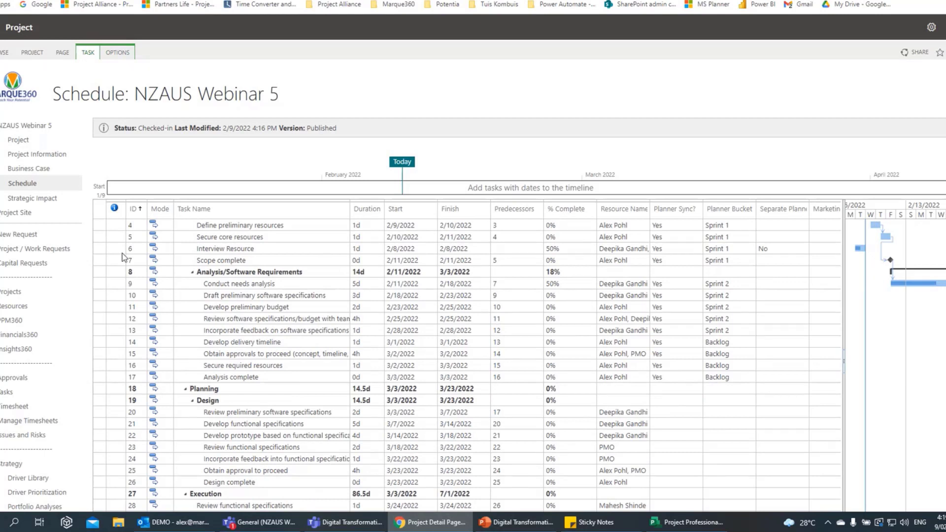
pyautogui.click(98, 249)
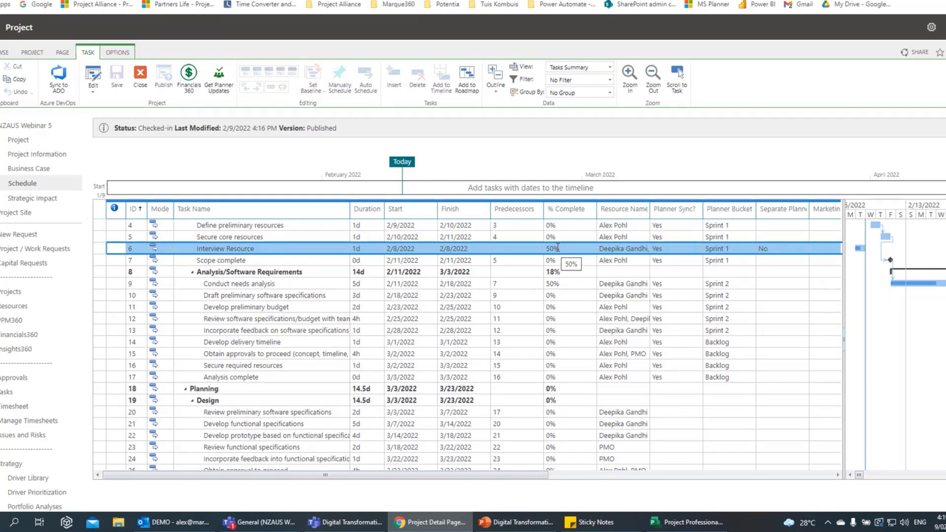
pyautogui.click(555, 260)
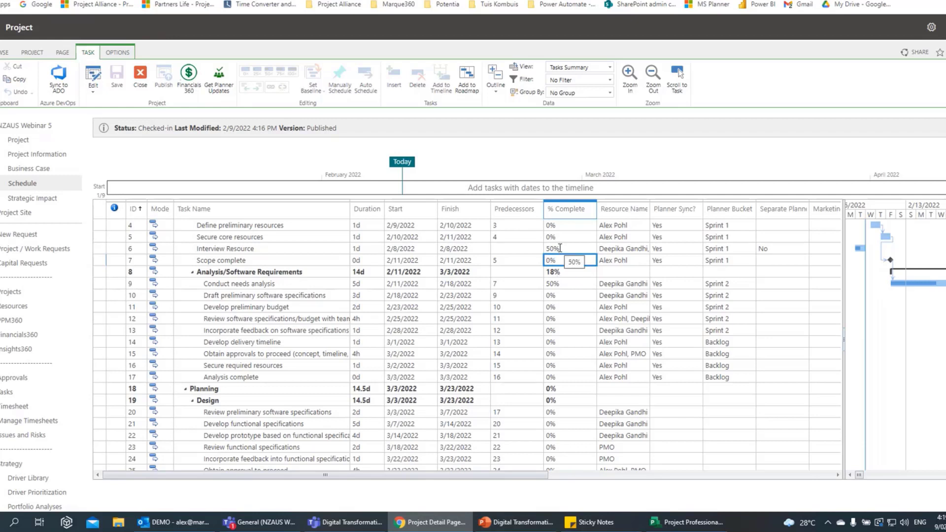
pyautogui.moveTo(559, 249); pyautogui.dragTo(542, 254)
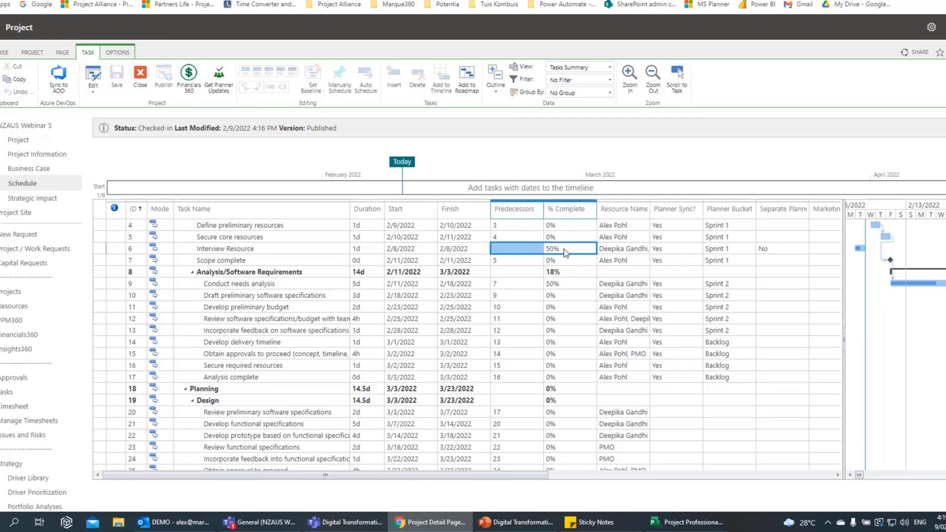
pyautogui.click(564, 251)
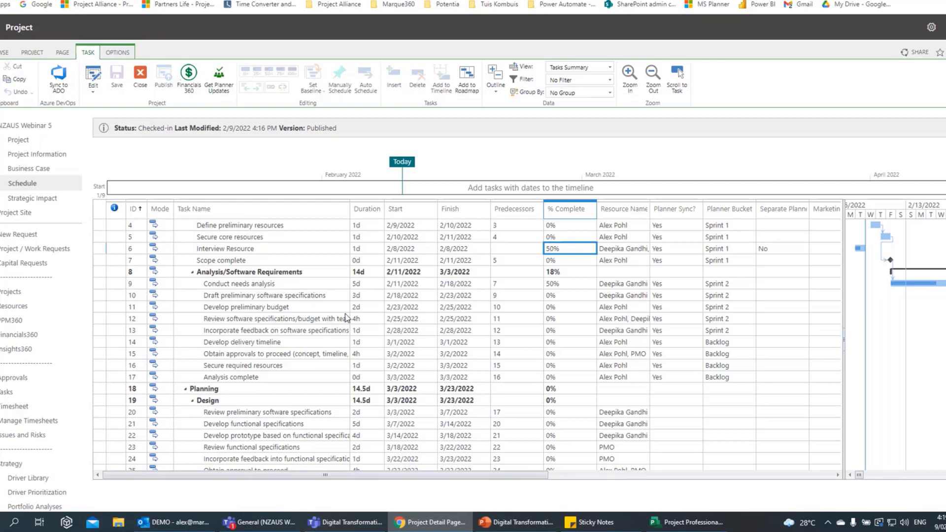
pyautogui.click(145, 78)
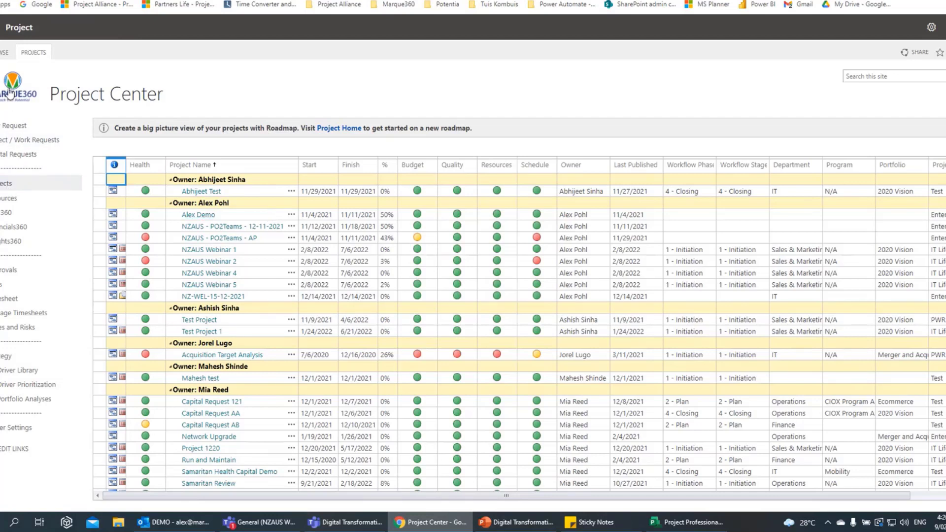
# Open the Project Status Report from the Project Web App home page and view the report for NZAUS Webinar 5.
pyautogui.click(24, 105)
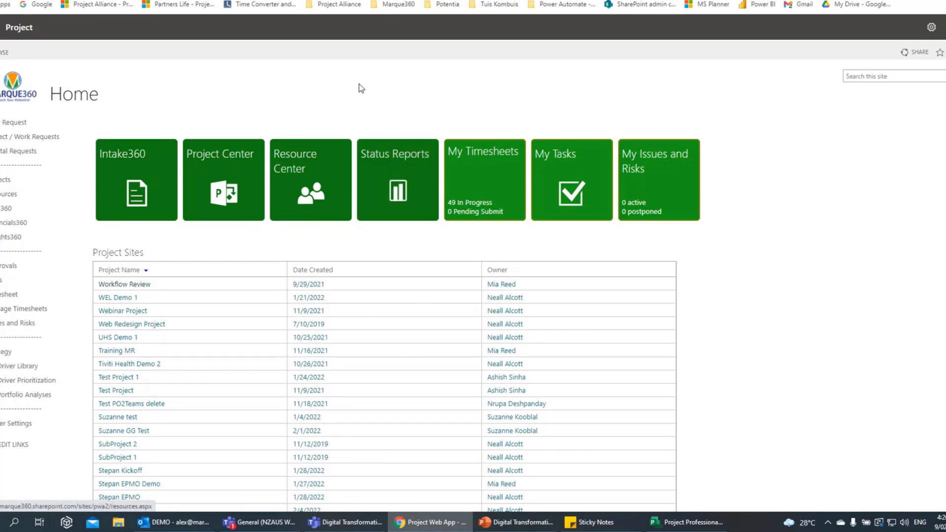
pyautogui.click(382, 168)
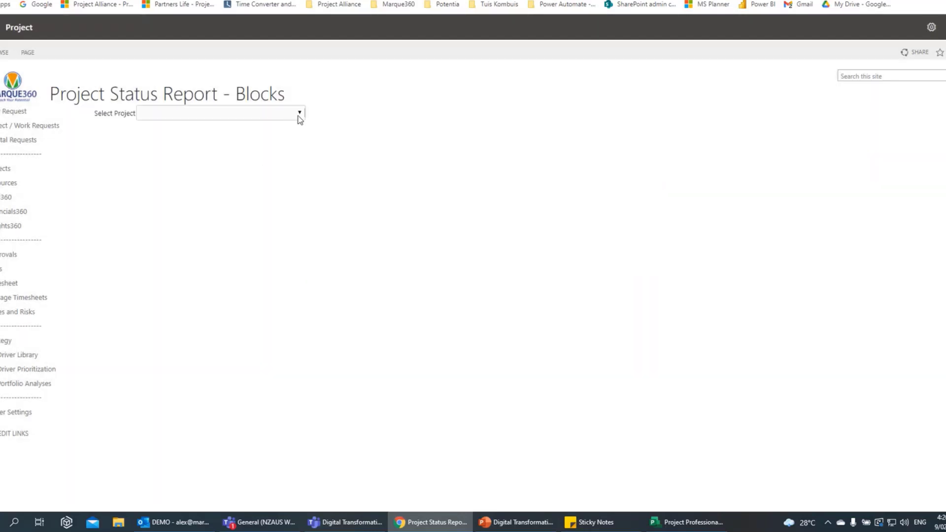
pyautogui.click(301, 114)
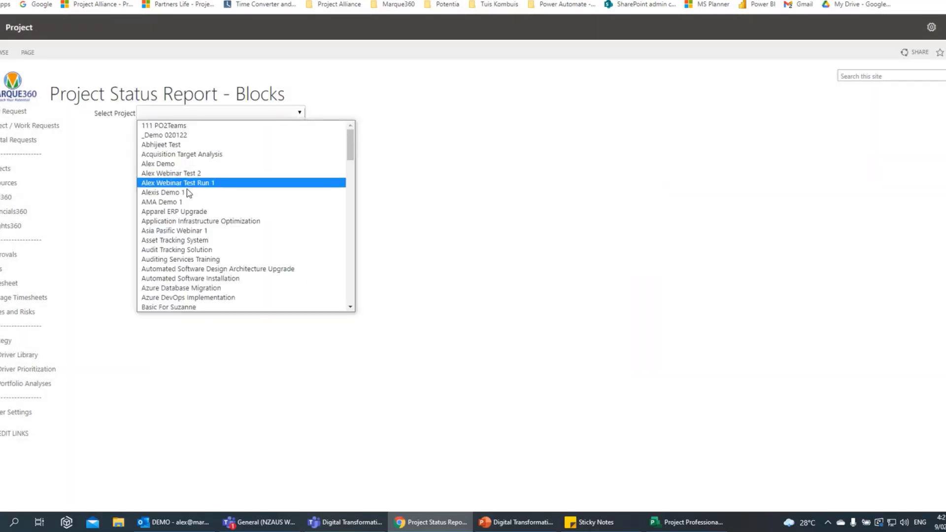
pyautogui.scroll(-2, 185, 200)
pyautogui.scroll(-10, 185, 202)
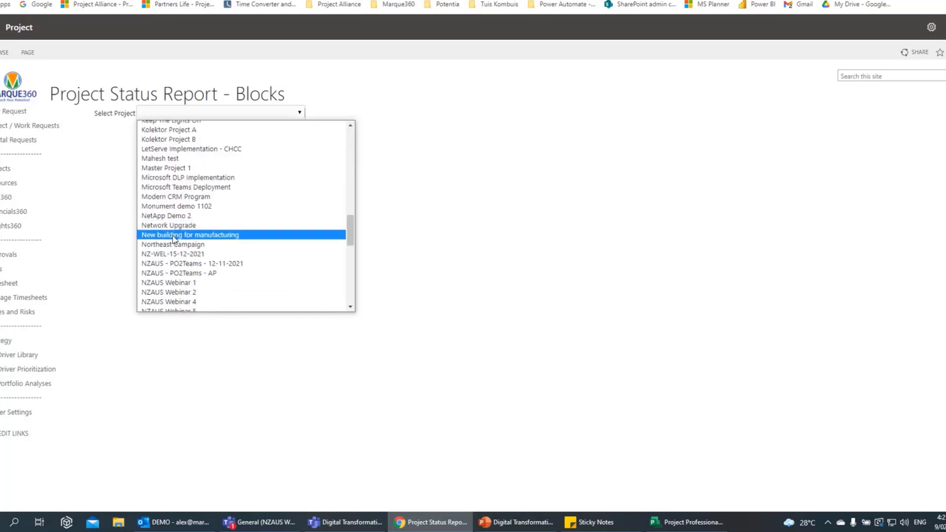
pyautogui.scroll(-3, 173, 236)
pyautogui.click(174, 206)
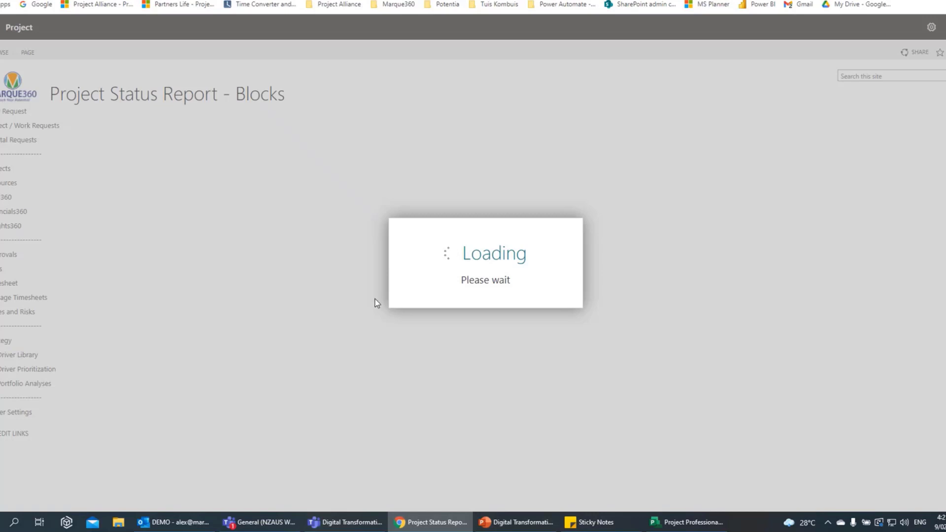
pyautogui.scroll(-1, 414, 257)
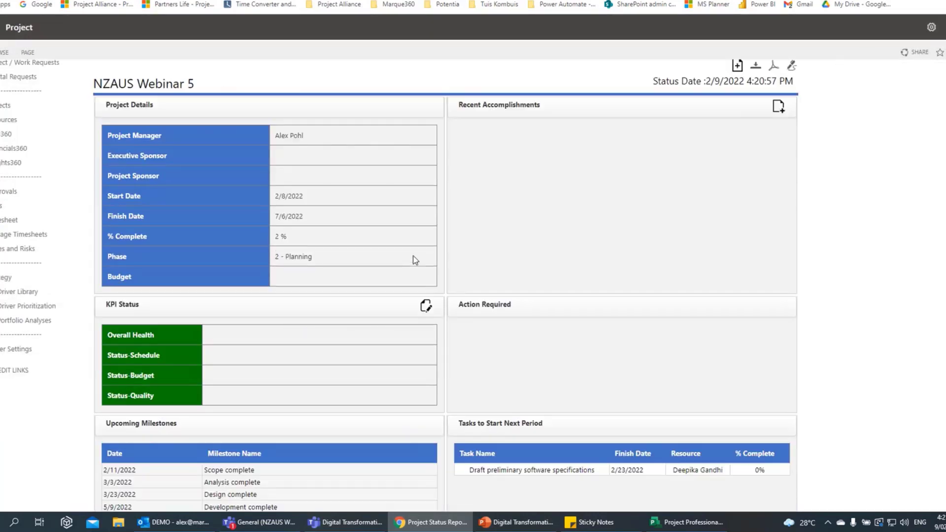
pyautogui.scroll(-3, 414, 260)
pyautogui.scroll(4, 414, 260)
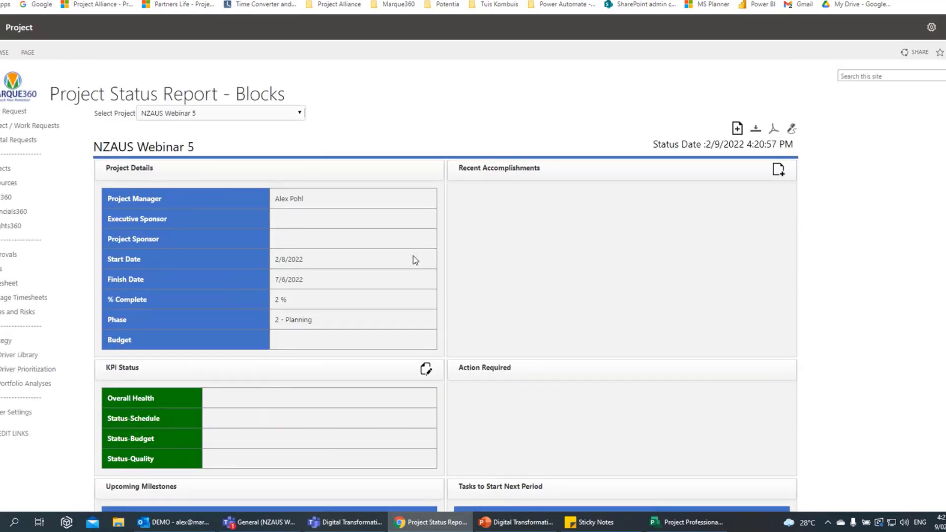
# Update the NZAUS Webinar 5 KPI status with Status Health Red, Status Schedule Yellow and Status Quality Red.
pyautogui.scroll(-1, 415, 260)
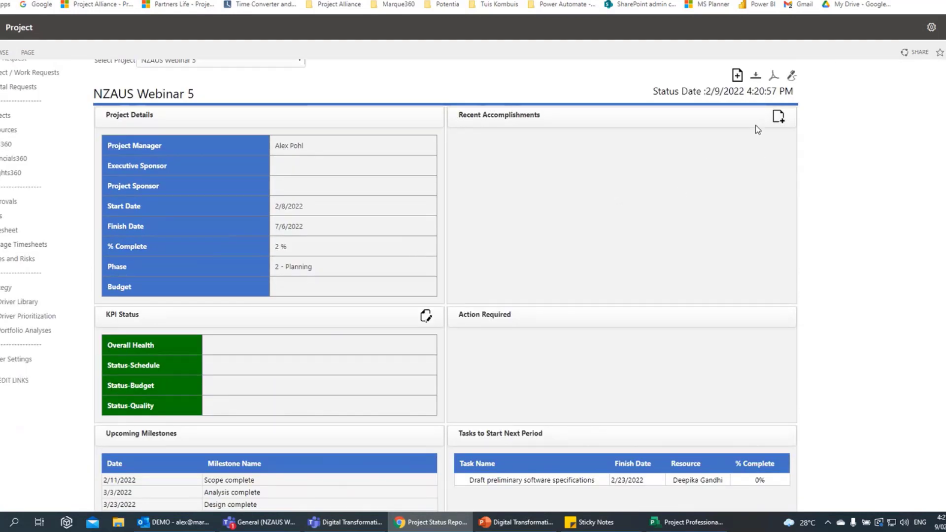
pyautogui.click(425, 315)
pyautogui.click(531, 233)
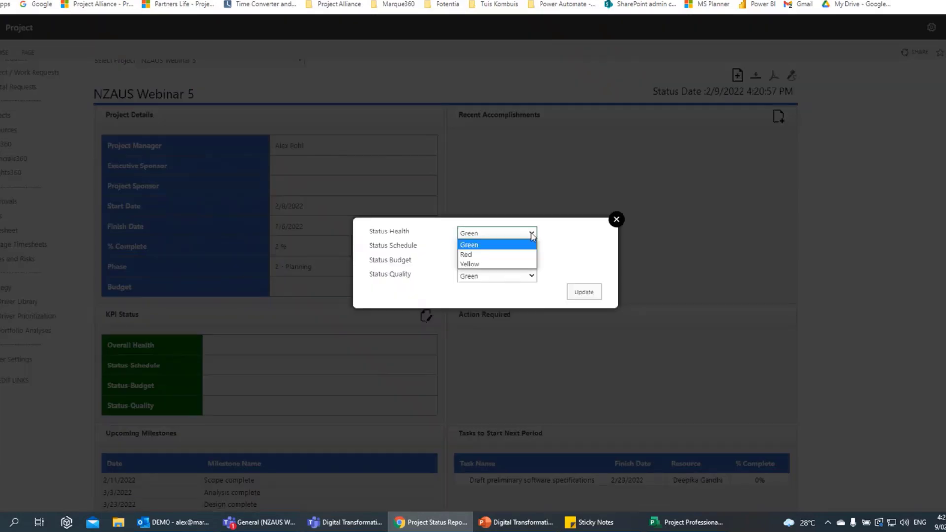
pyautogui.click(481, 255)
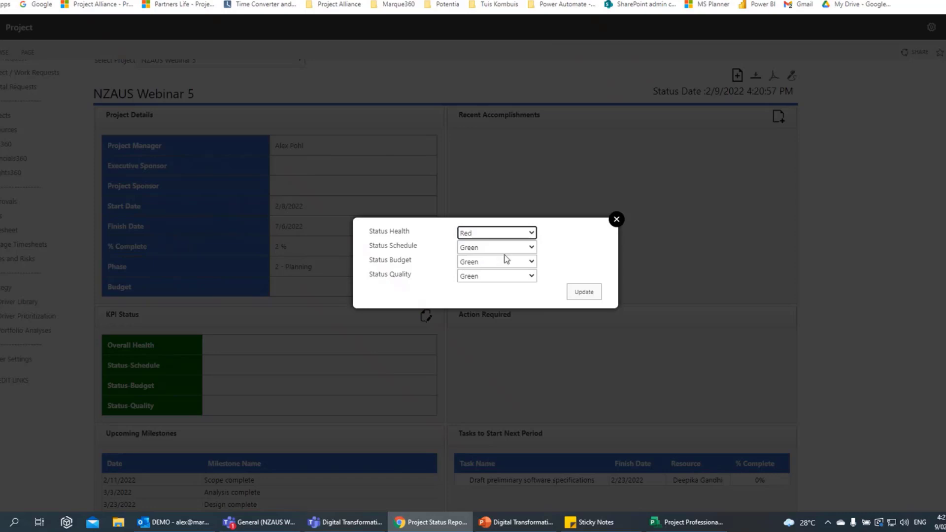
pyautogui.click(507, 248)
pyautogui.click(491, 279)
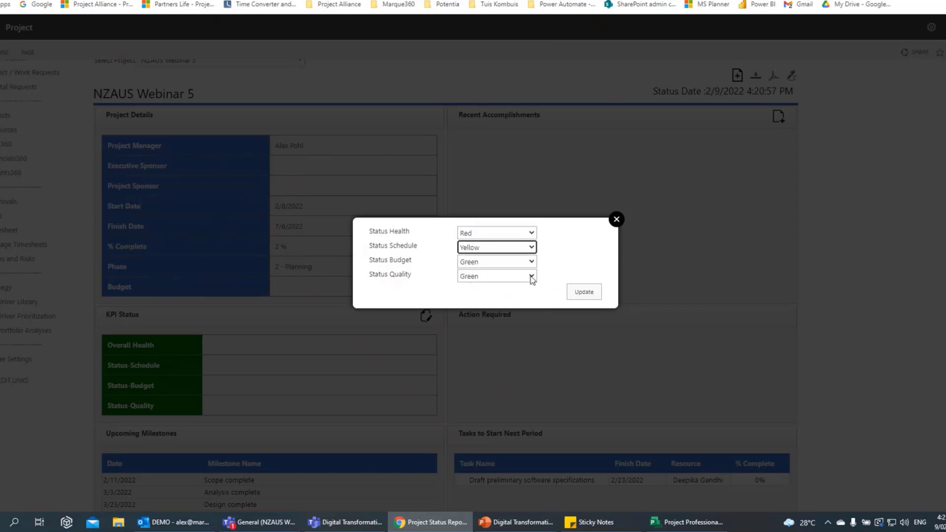
pyautogui.click(531, 276)
pyautogui.click(488, 298)
pyautogui.click(578, 291)
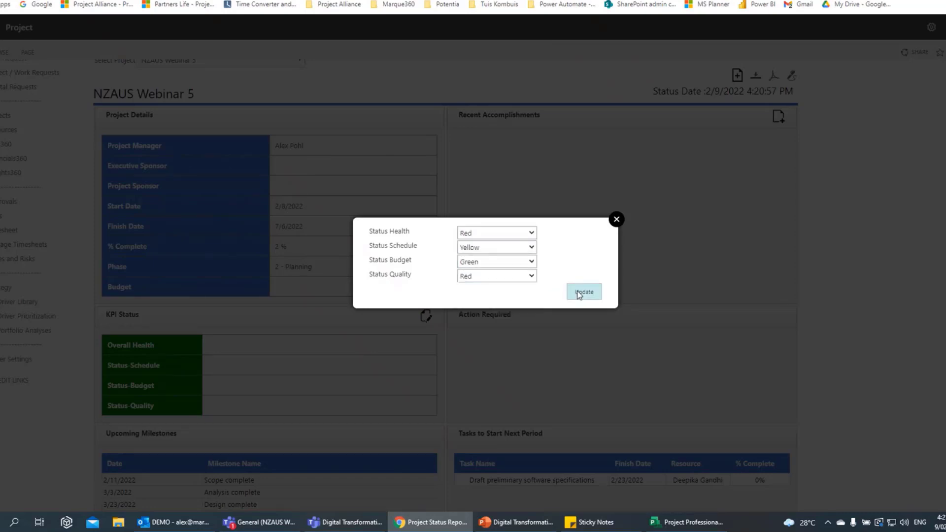
pyautogui.click(616, 220)
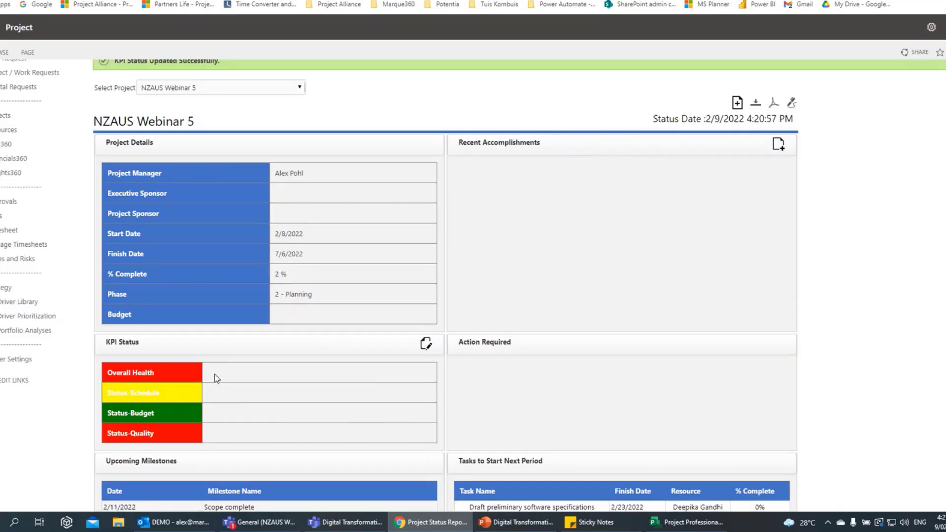
pyautogui.scroll(-1, 215, 377)
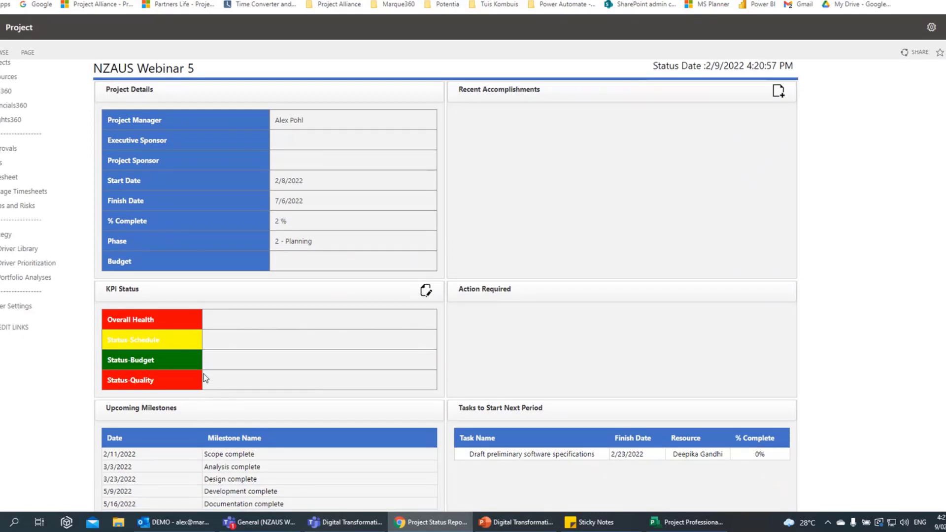
pyautogui.scroll(-1, 288, 322)
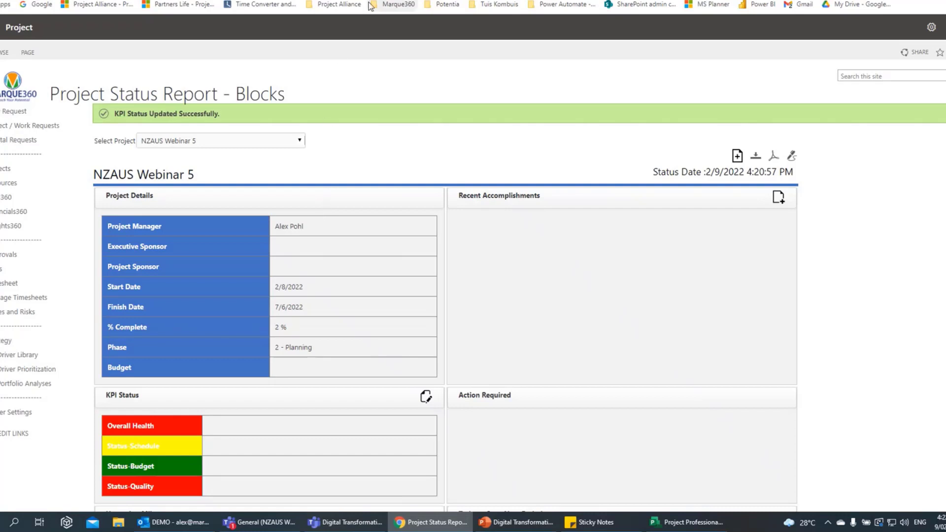
# Open the Insights360 portfolio report separately in Power BI, keeping the status report open, and switch to it.
pyautogui.rightClick(4, 230)
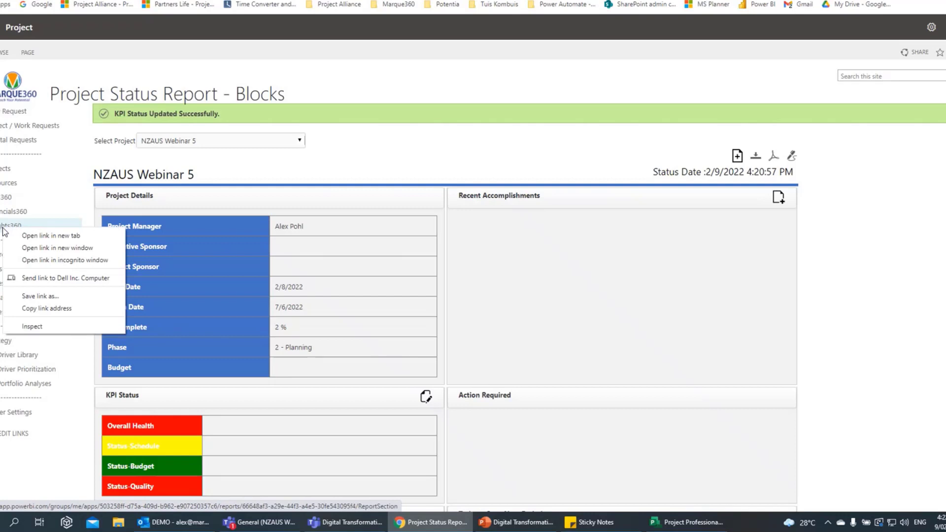
pyautogui.click(30, 236)
pyautogui.hotkey('ctrl', 'Tab')
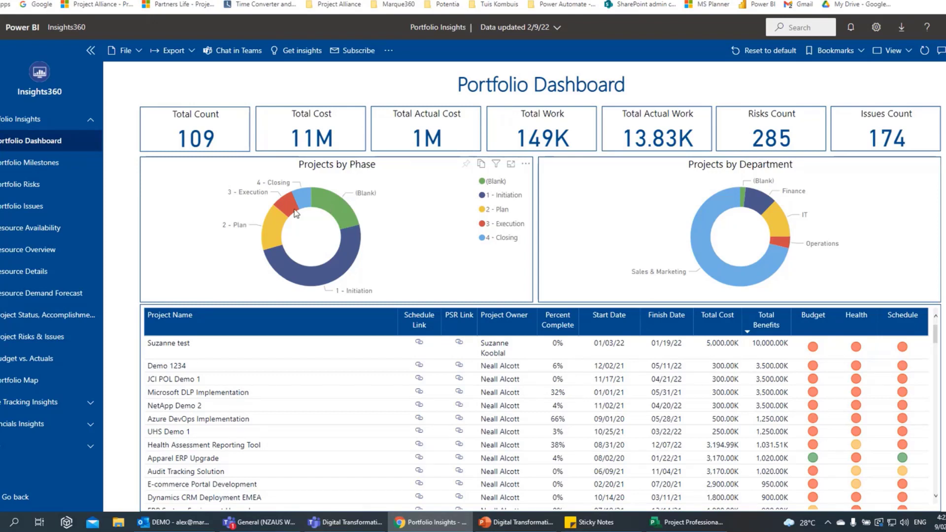
# Cross-filter the Portfolio Dashboard by the 3 - Execution phase and by the IT department to examine their projects, clearing each selection.
pyautogui.moveTo(289, 210)
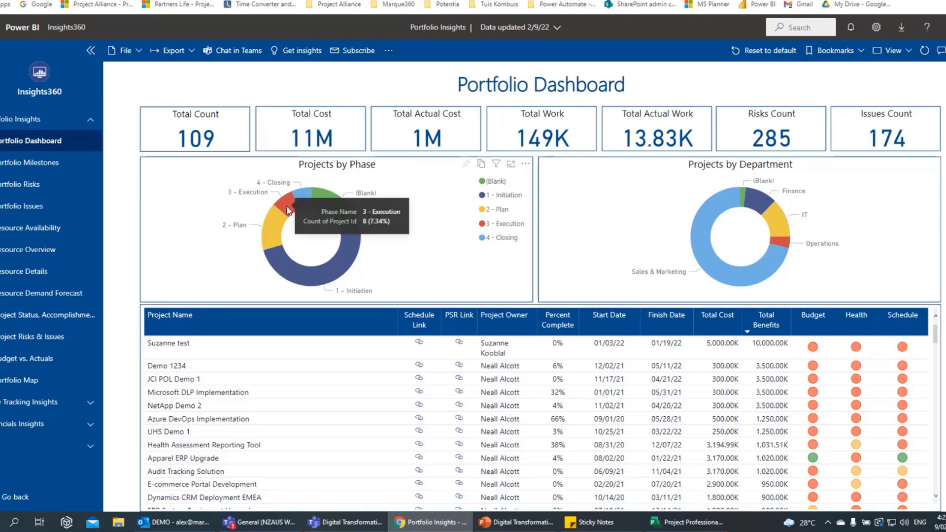
pyautogui.click(288, 211)
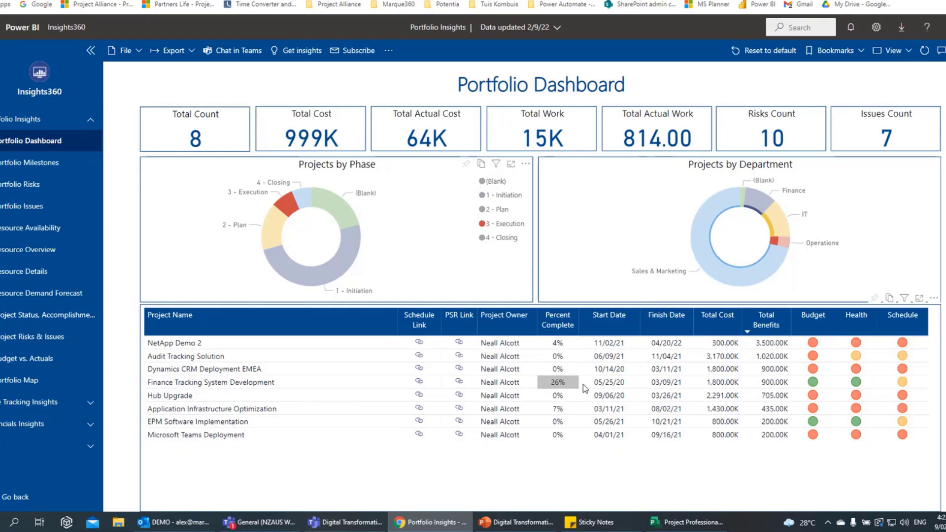
pyautogui.click(296, 234)
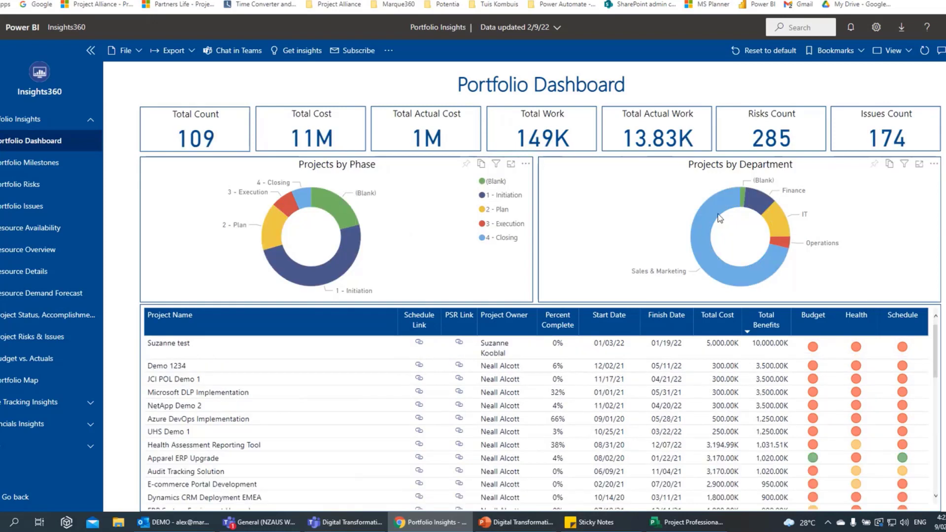
pyautogui.click(782, 223)
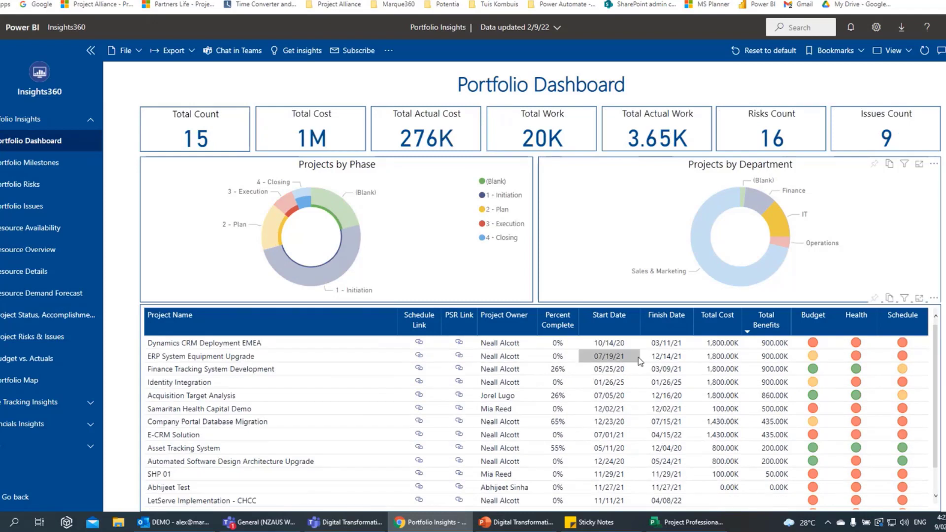
pyautogui.click(776, 223)
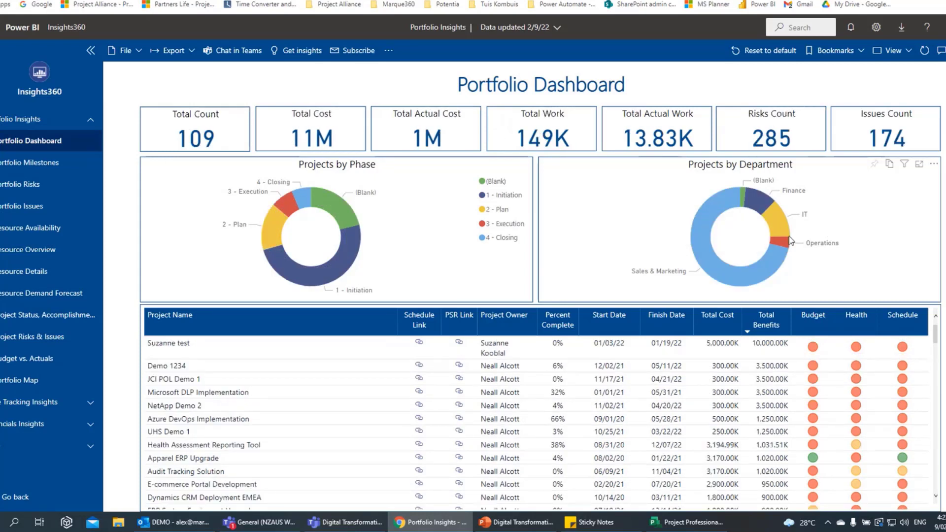
pyautogui.click(288, 207)
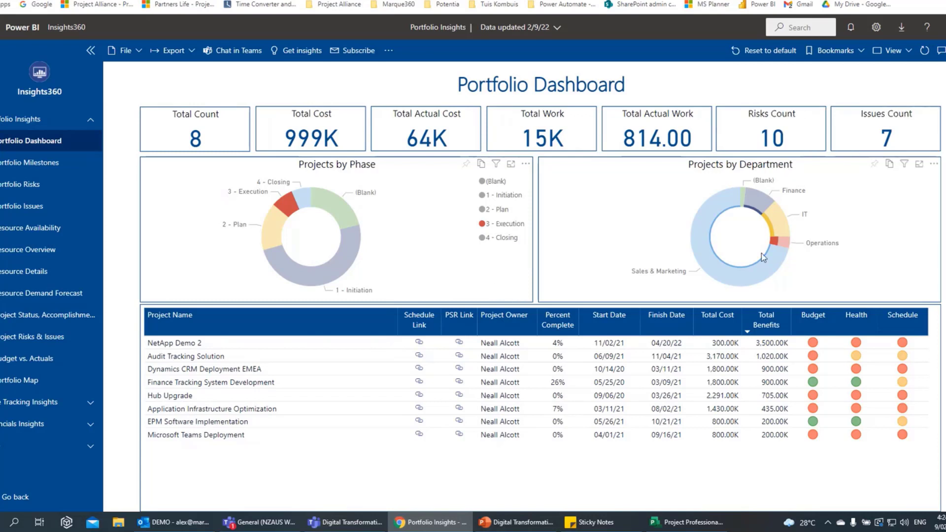
pyautogui.click(289, 206)
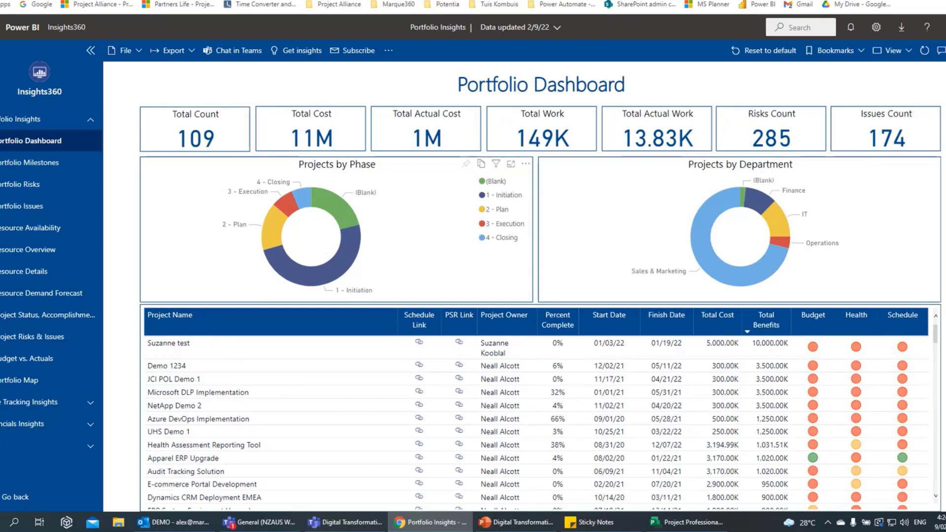
# Show the report filters available for the Portfolio Dashboard.
pyautogui.click(943, 99)
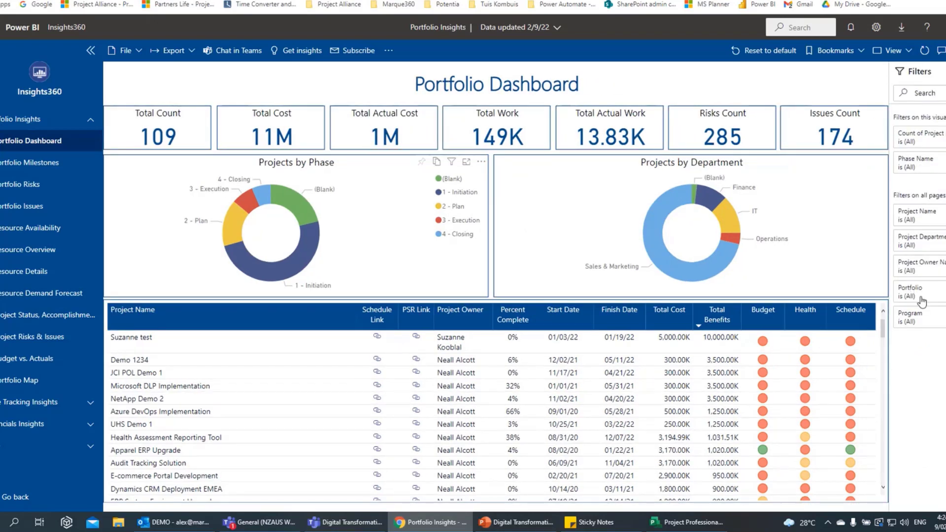